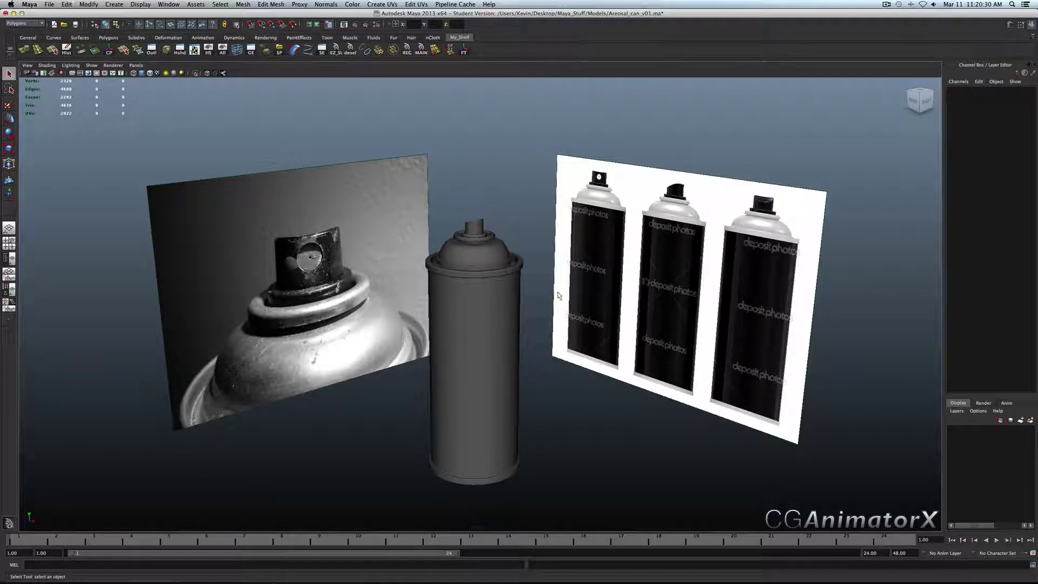
# Show the scene in the orthographic right view and hide the spray can model to reveal the nozzle photo
pyautogui.moveTo(502, 327)
pyautogui.keyDown('alt'); pyautogui.mouseDown()
pyautogui.moveTo(464, 321)
pyautogui.moveTo(497, 324)
pyautogui.mouseUp(); pyautogui.keyUp('alt')
pyautogui.press('space')
pyautogui.scroll(-4, 497, 323)
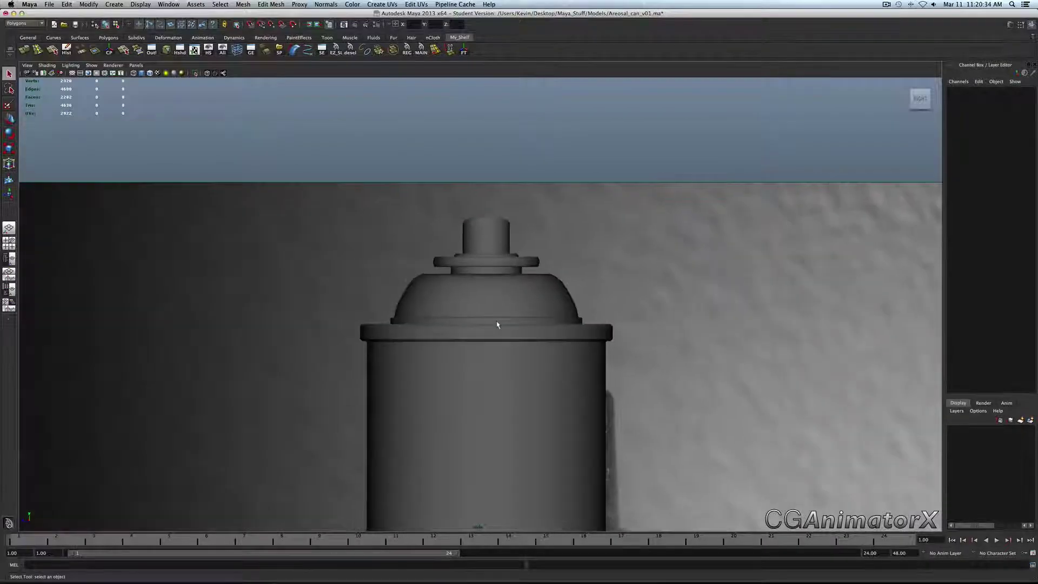
pyautogui.click(496, 322)
pyautogui.click(208, 51)
# Create a small polygon cylinder, radius about 0.15 and height about 0.2, over the tiny spray hole in the nozzle photo
pyautogui.scroll(-1, 545, 453)
pyautogui.scroll(-3, 545, 452)
pyautogui.keyDown('alt'); pyautogui.moveTo(545, 452); pyautogui.dragTo(537, 307, button='middle'); pyautogui.keyUp('alt')
pyautogui.scroll(6, 541, 291)
pyautogui.scroll(3, 548, 291)
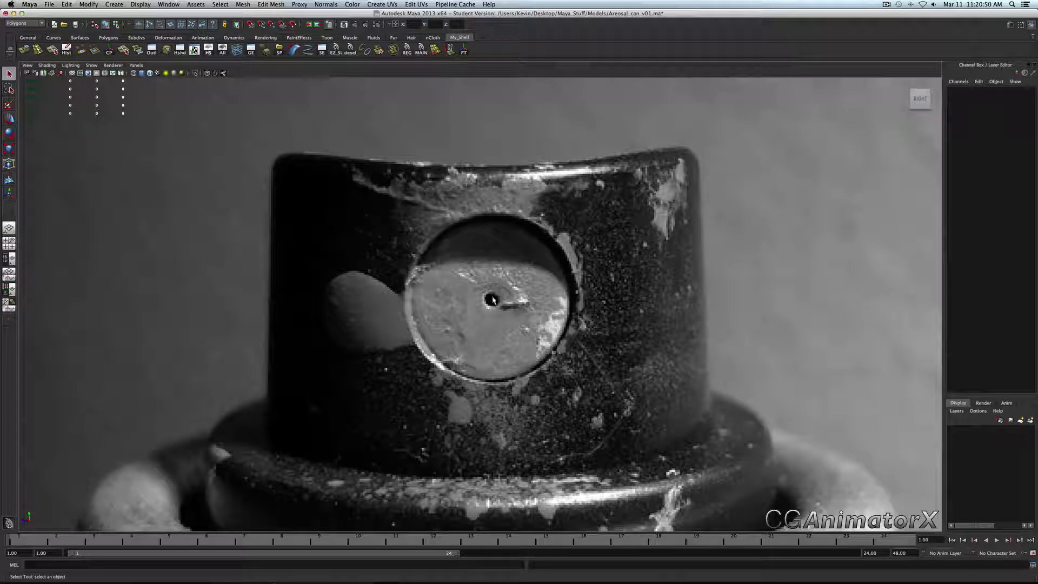
pyautogui.keyDown('shift'); pyautogui.moveTo(492, 299); pyautogui.dragTo(495, 304, button='right'); pyautogui.keyUp('shift')
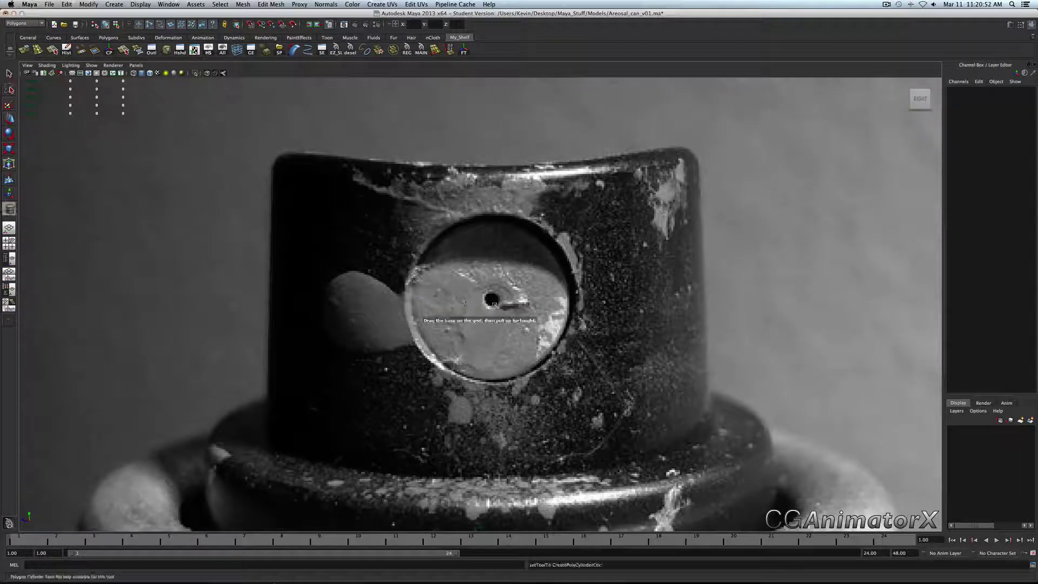
pyautogui.moveTo(494, 303); pyautogui.dragTo(492, 273)
pyautogui.click(500, 304)
pyautogui.press('w')
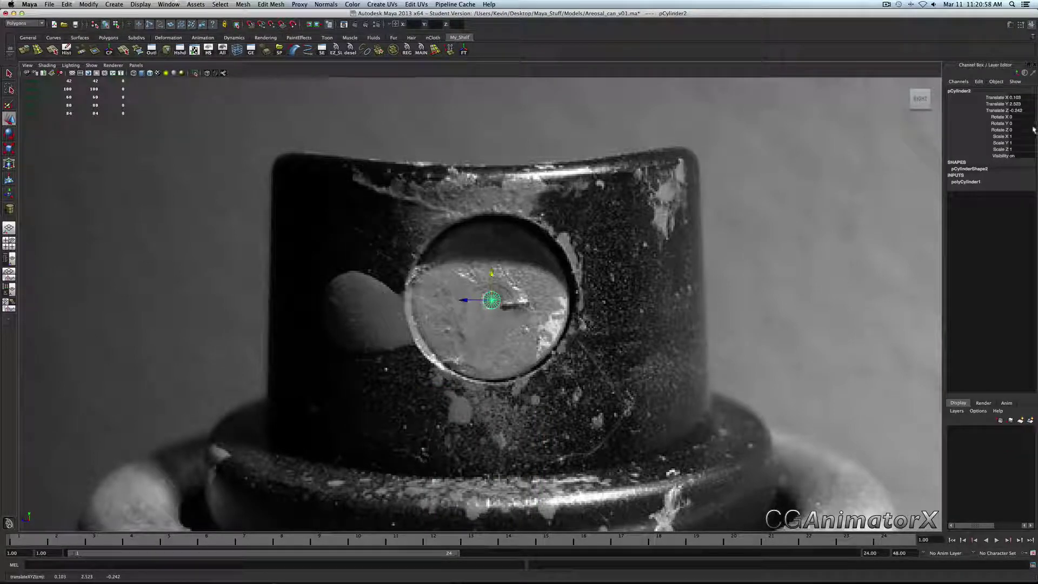
# Set the cylinder's axis subdivisions to 40 and its cap subdivisions to 0
pyautogui.click(967, 182)
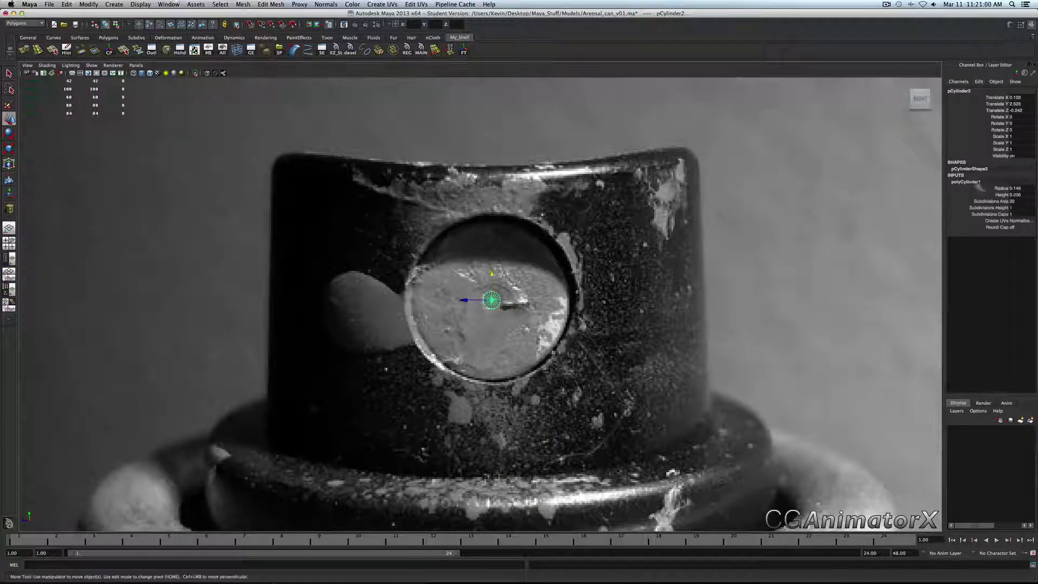
pyautogui.click(1011, 201)
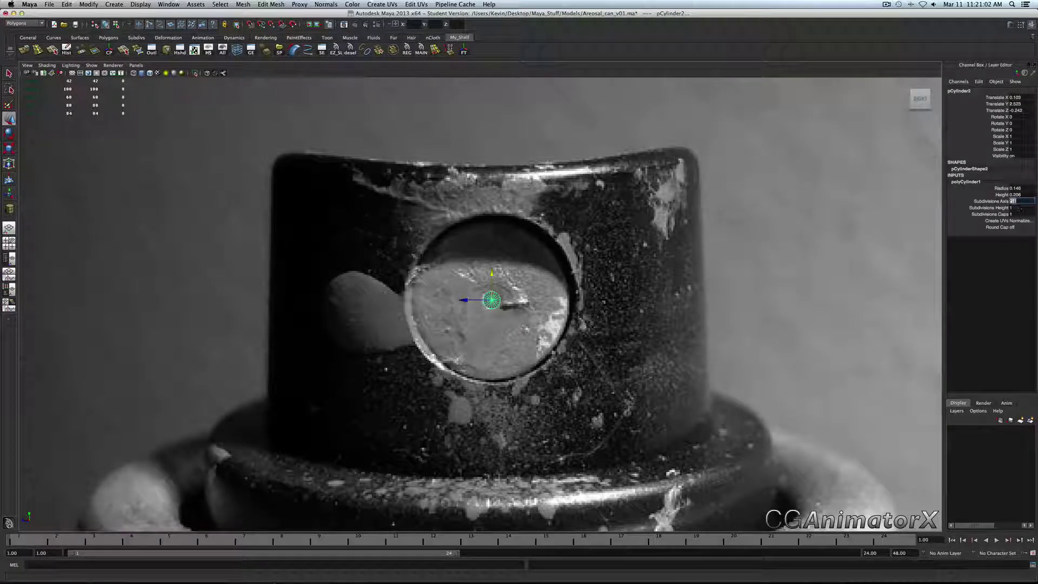
pyautogui.write('40')
pyautogui.press('Return')
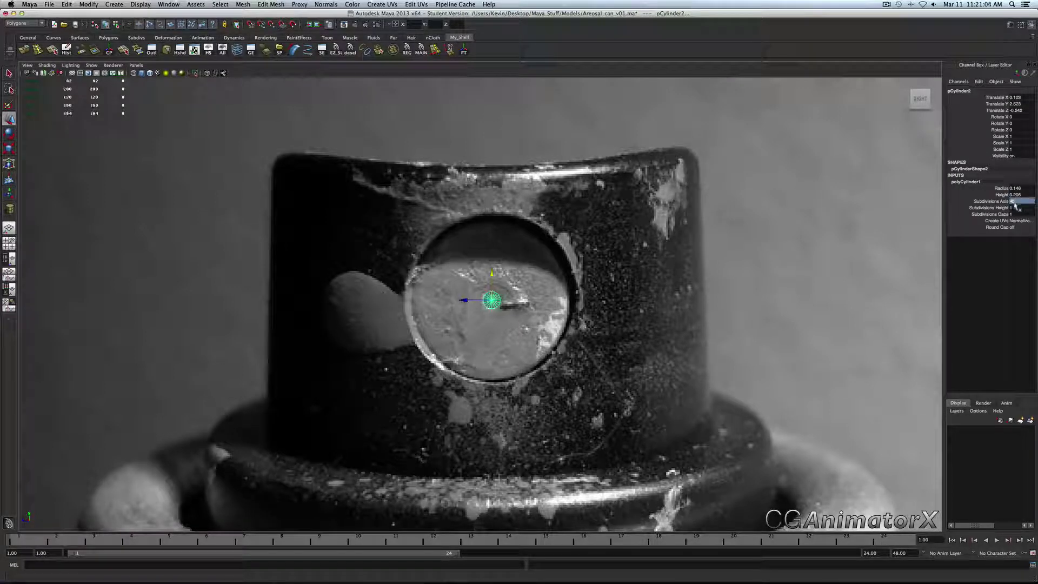
pyautogui.click(1010, 214)
pyautogui.write('0')
pyautogui.press('Return')
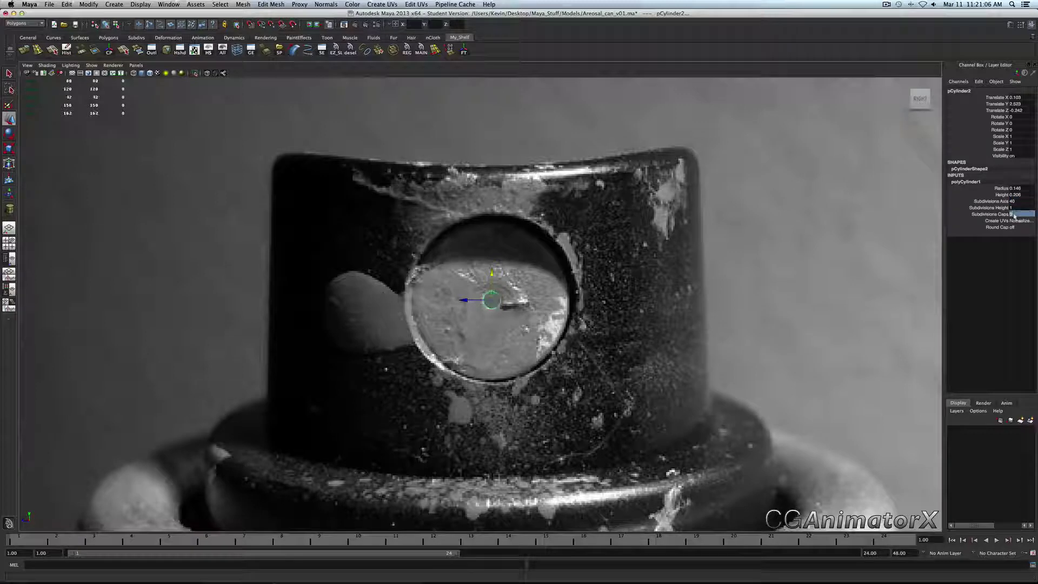
# Flatten the cylinder by setting its Scale X to 0.4 in the perspective view
pyautogui.press('space')
pyautogui.moveTo(517, 276); pyautogui.dragTo(520, 269)
pyautogui.press('f')
pyautogui.scroll(-8, 521, 272)
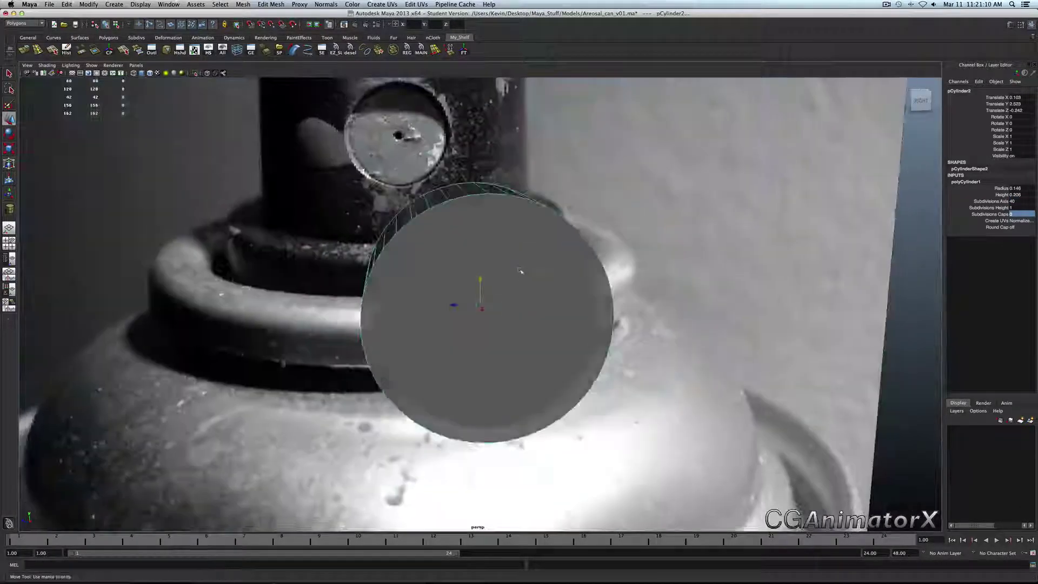
pyautogui.keyDown('alt'); pyautogui.moveTo(432, 263); pyautogui.dragTo(536, 274); pyautogui.keyUp('alt')
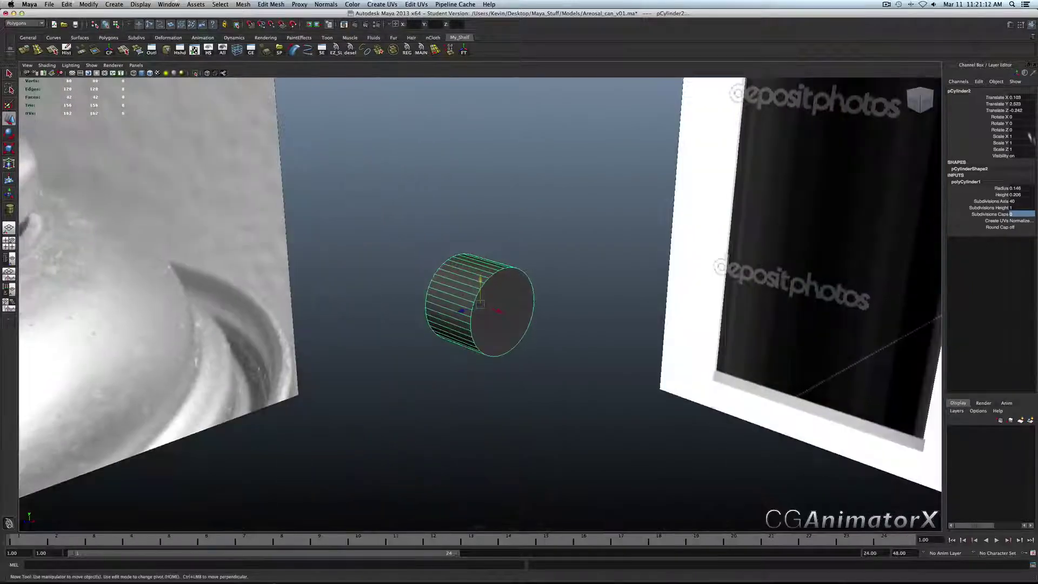
pyautogui.click(1025, 136)
pyautogui.write('.4')
pyautogui.press('Return')
pyautogui.click(606, 231)
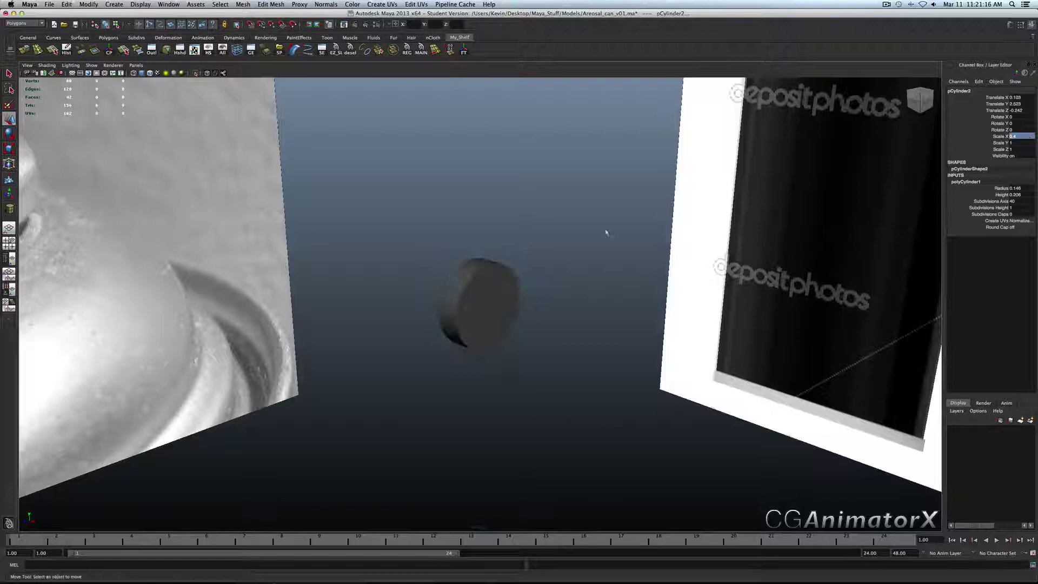
# Extrude the cylinder's ring of side faces outward until it matches the round recess in the nozzle photo
pyautogui.click(511, 265)
pyautogui.press('q')
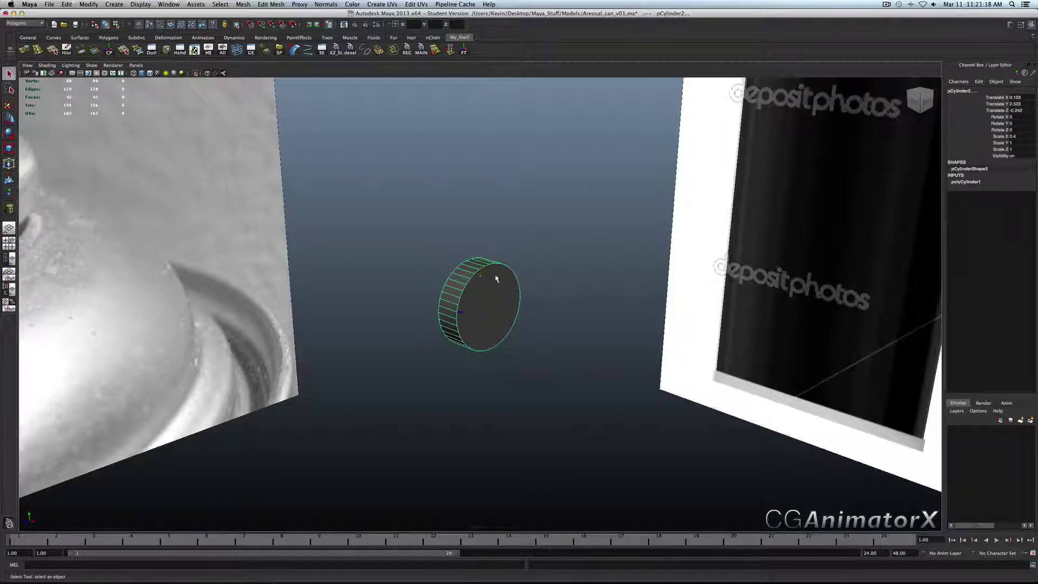
pyautogui.moveTo(494, 286); pyautogui.dragTo(494, 307, button='right')
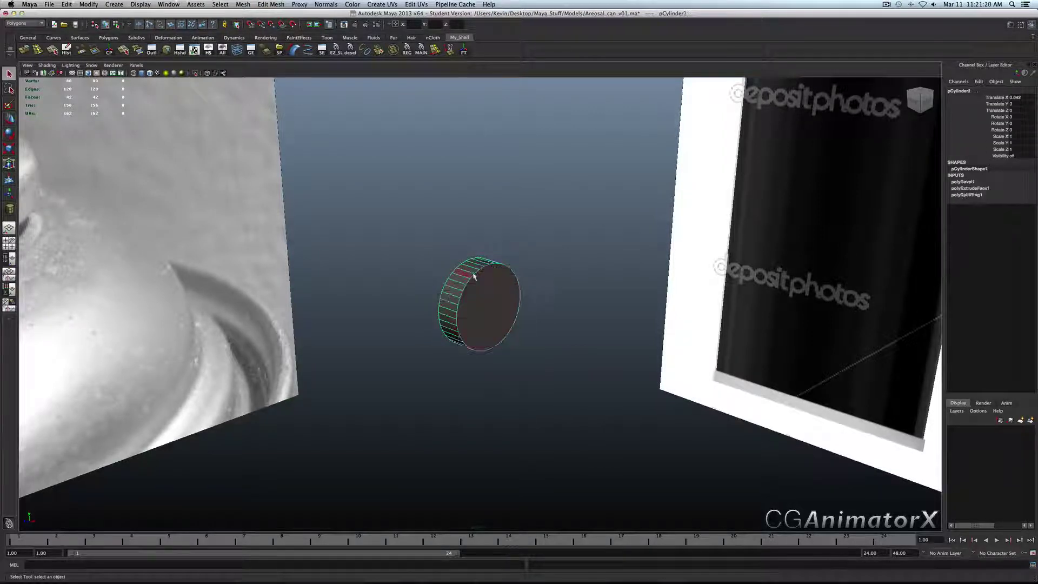
pyautogui.doubleClick(470, 273)
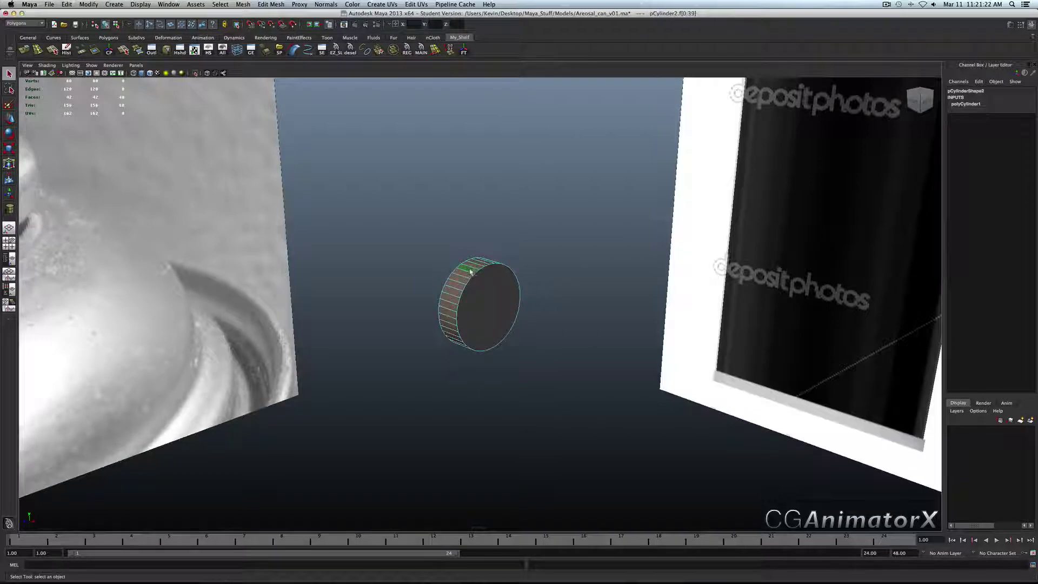
pyautogui.hotkey('ctrl', 'e')
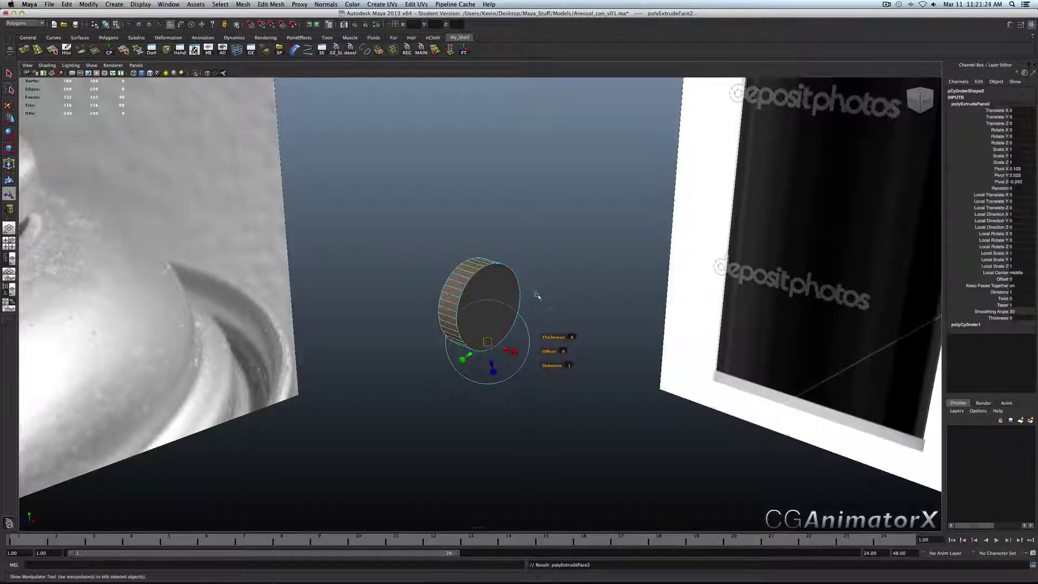
pyautogui.press('space')
pyautogui.moveTo(536, 294); pyautogui.dragTo(562, 296)
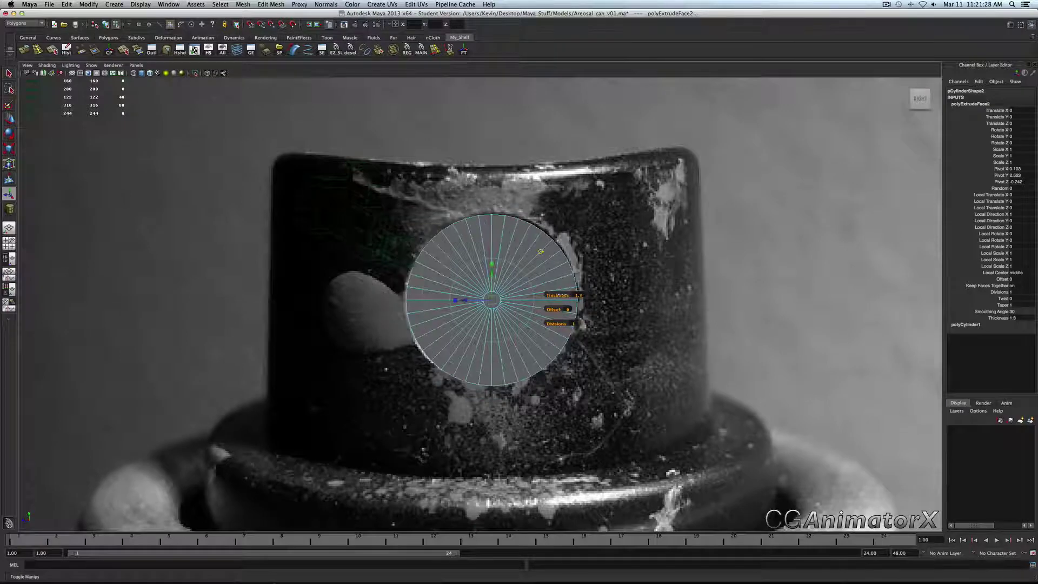
pyautogui.press('q')
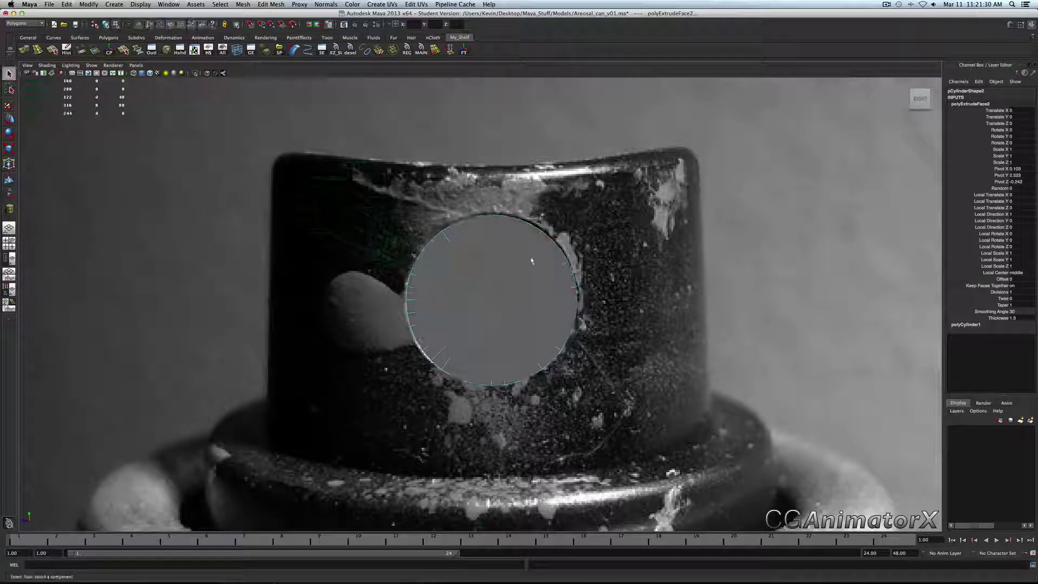
# Return the disc to object mode and unhide the spray can model
pyautogui.press('F8')
pyautogui.press('space')
pyautogui.moveTo(534, 277)
pyautogui.mouseDown()
pyautogui.moveTo(534, 257)
pyautogui.moveTo(530, 284)
pyautogui.moveTo(541, 277)
pyautogui.mouseUp()
pyautogui.scroll(-6, 536, 283)
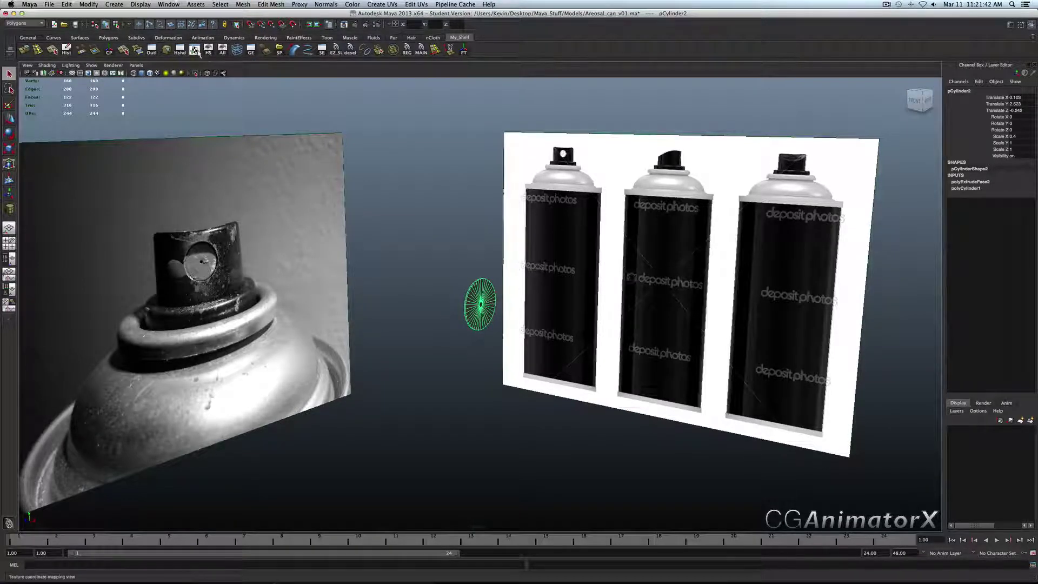
pyautogui.click(228, 52)
pyautogui.scroll(-5, 493, 280)
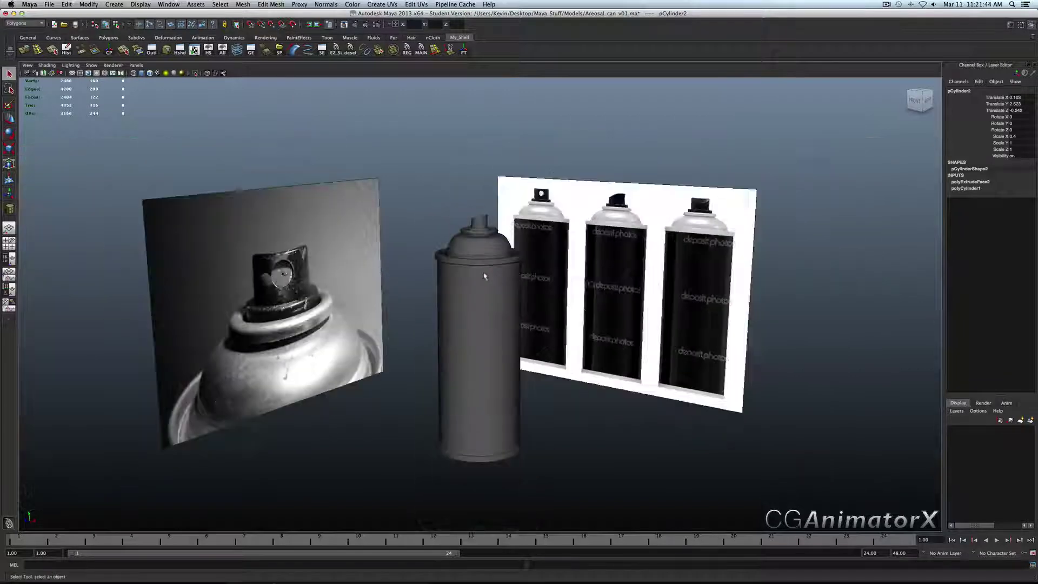
# Move the disc up to nozzle height beside the can in the front view
pyautogui.press('space')
pyautogui.moveTo(484, 274); pyautogui.dragTo(484, 293)
pyautogui.scroll(-3, 422, 297)
pyautogui.press('w')
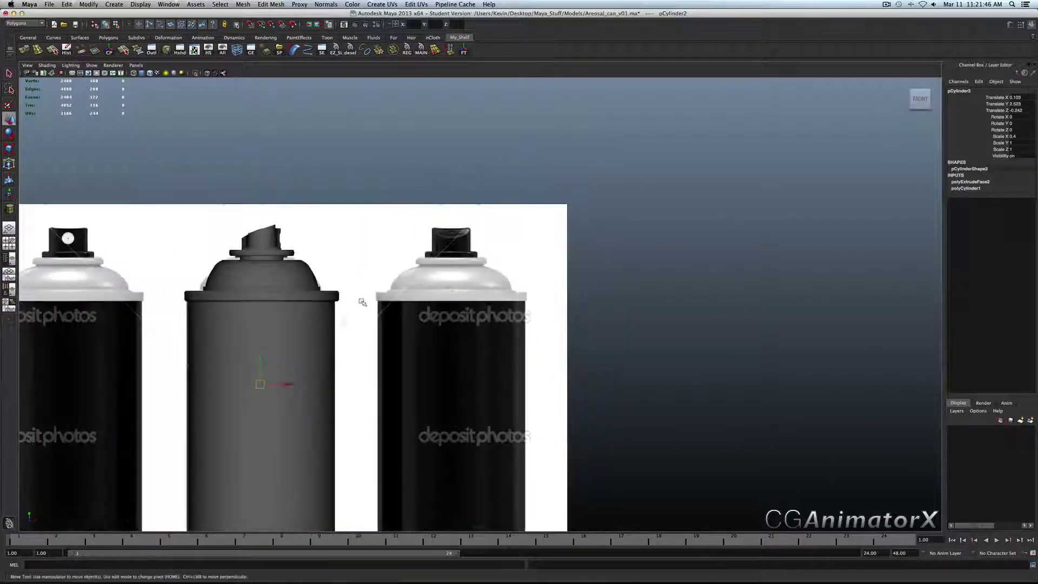
pyautogui.moveTo(282, 387); pyautogui.dragTo(405, 242)
# Scale the disc down uniformly in the right view so it fits within the can's nozzle
pyautogui.press('r')
pyautogui.hotkey('ctrl', 'z')
pyautogui.press('space')
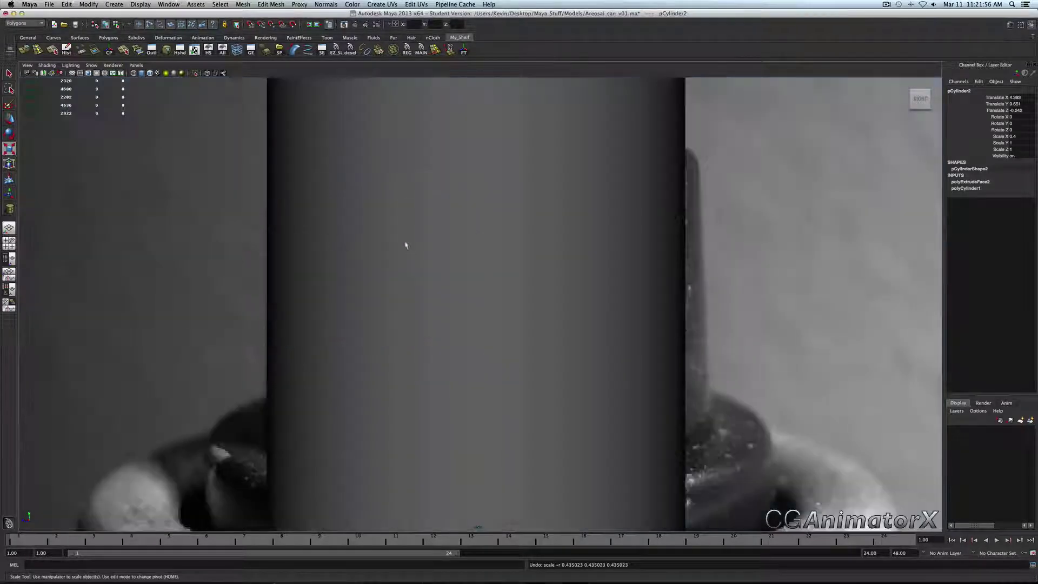
pyautogui.scroll(-5, 469, 264)
pyautogui.scroll(-3, 469, 265)
pyautogui.keyDown('alt'); pyautogui.moveTo(468, 248); pyautogui.dragTo(482, 390, button='middle'); pyautogui.keyUp('alt')
pyautogui.scroll(2, 482, 391)
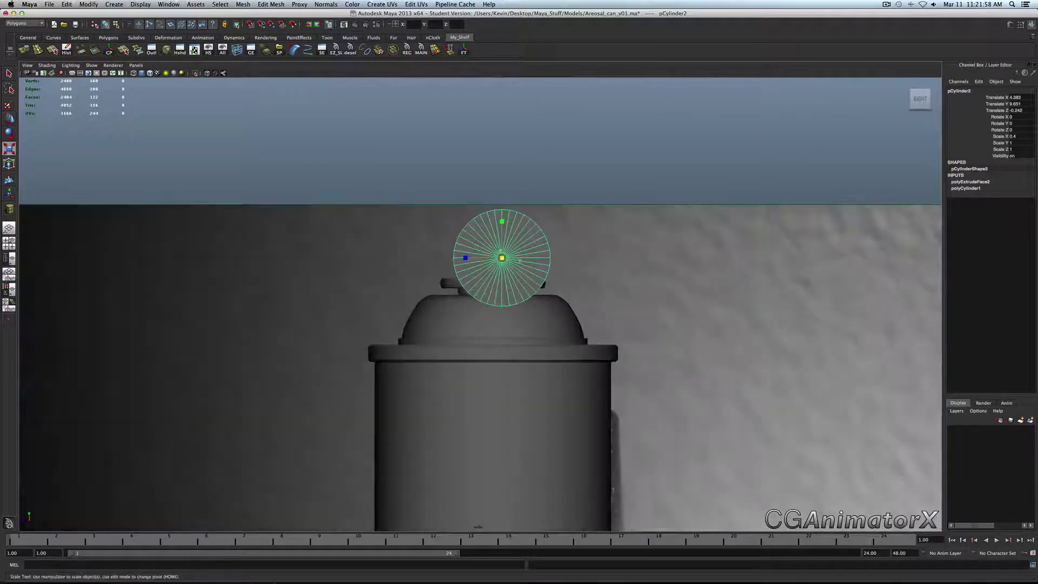
pyautogui.moveTo(502, 257); pyautogui.dragTo(448, 259)
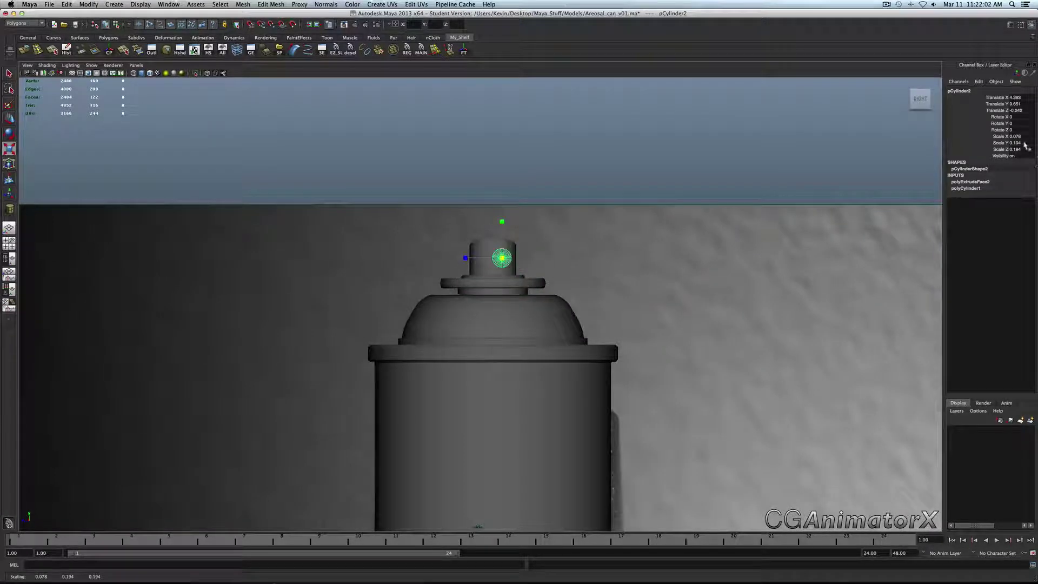
# Set the disc's Scale Y and Scale Z to 0.17
pyautogui.moveTo(1014, 143); pyautogui.dragTo(1015, 149)
pyautogui.write('0.1')
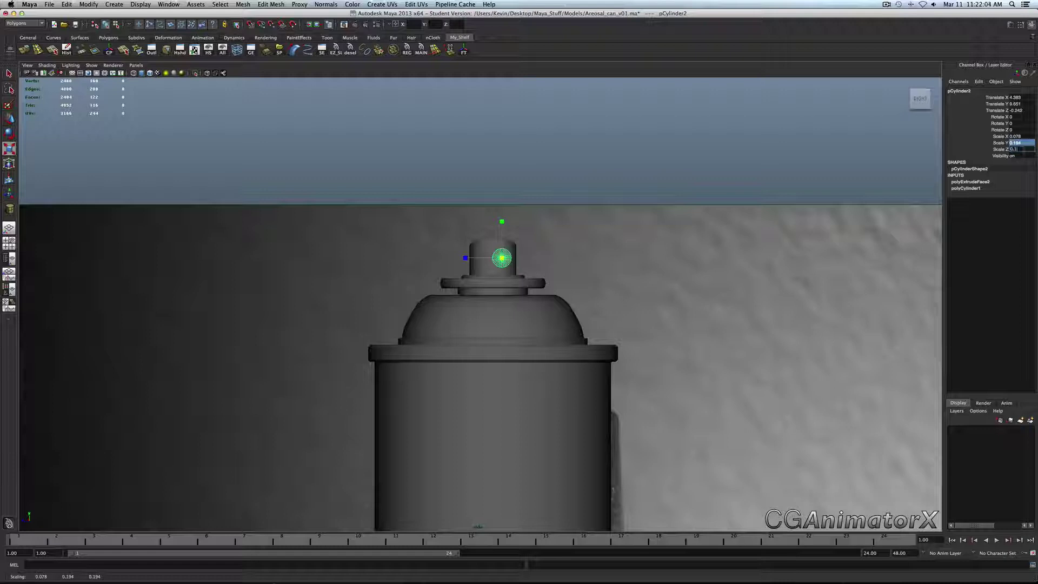
pyautogui.write('7')
pyautogui.press('Return')
# Move the disc along Z towards the middle of the can's nozzle in the right view
pyautogui.press('w')
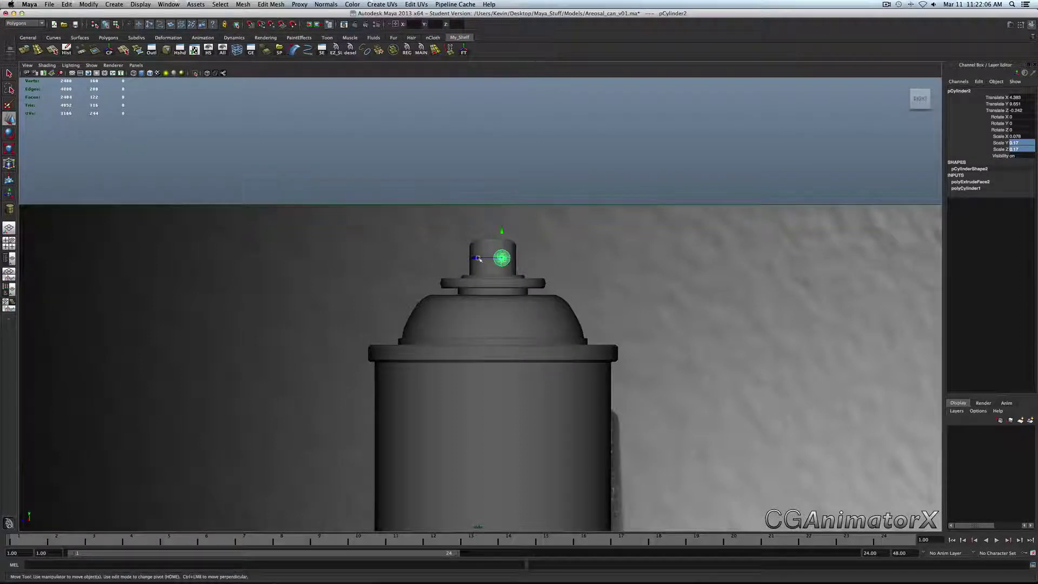
pyautogui.scroll(5, 481, 259)
pyautogui.keyDown('alt'); pyautogui.moveTo(496, 191); pyautogui.dragTo(501, 294, button='middle'); pyautogui.keyUp('alt')
pyautogui.scroll(1, 500, 295)
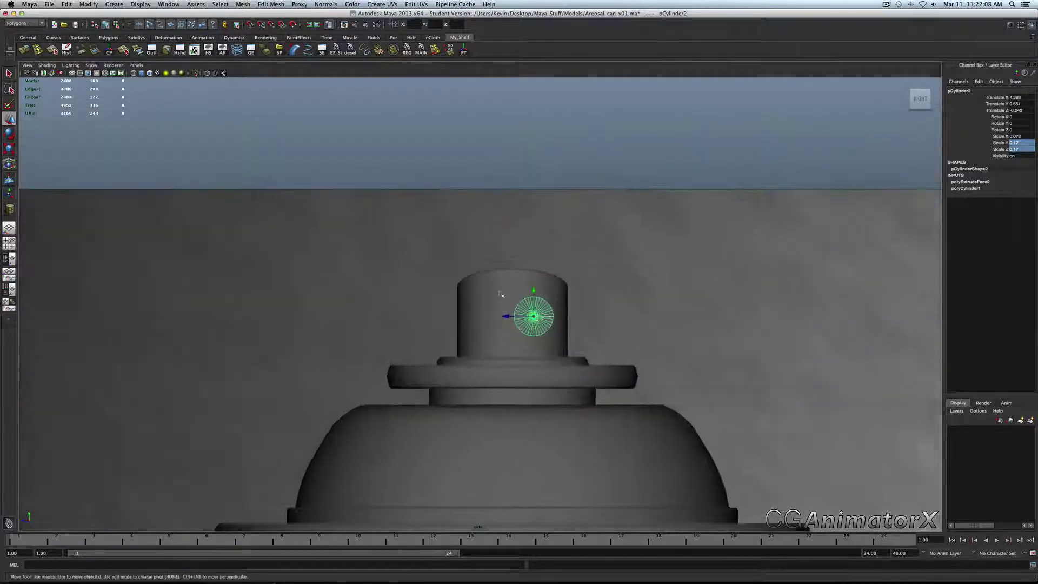
pyautogui.click(506, 310)
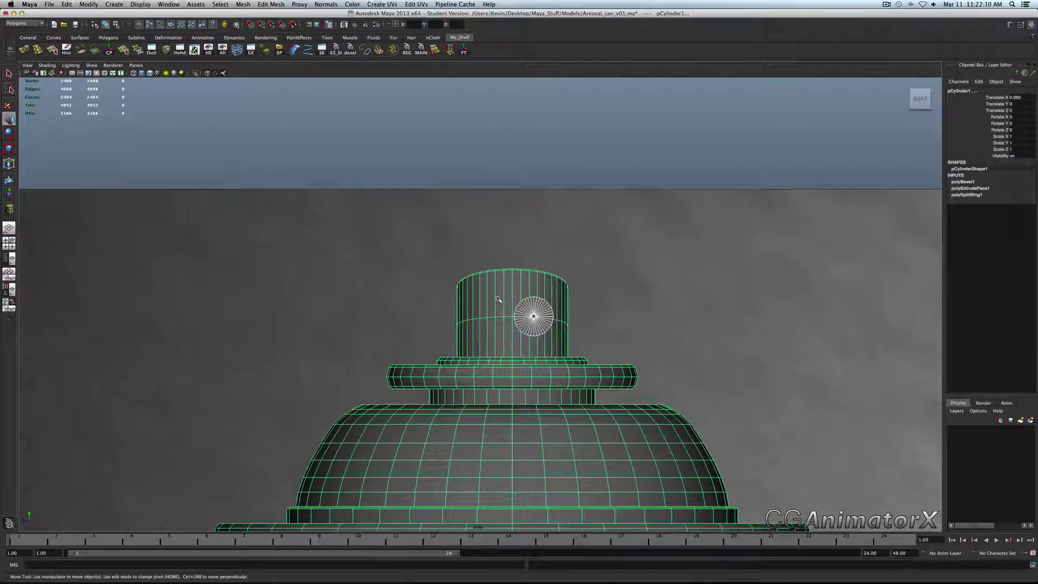
pyautogui.click(513, 315)
pyautogui.scroll(3, 513, 316)
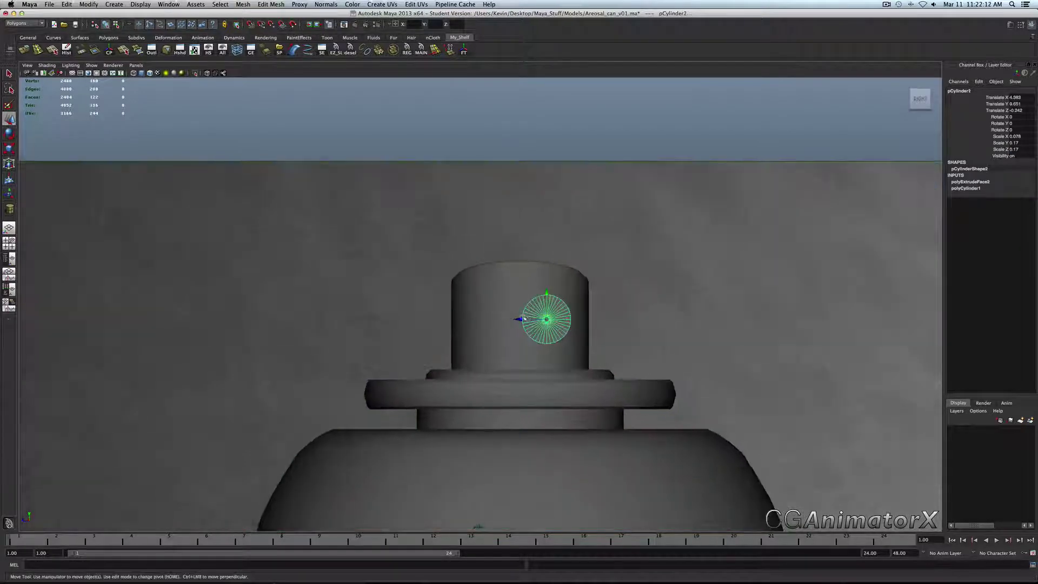
pyautogui.scroll(3, 528, 324)
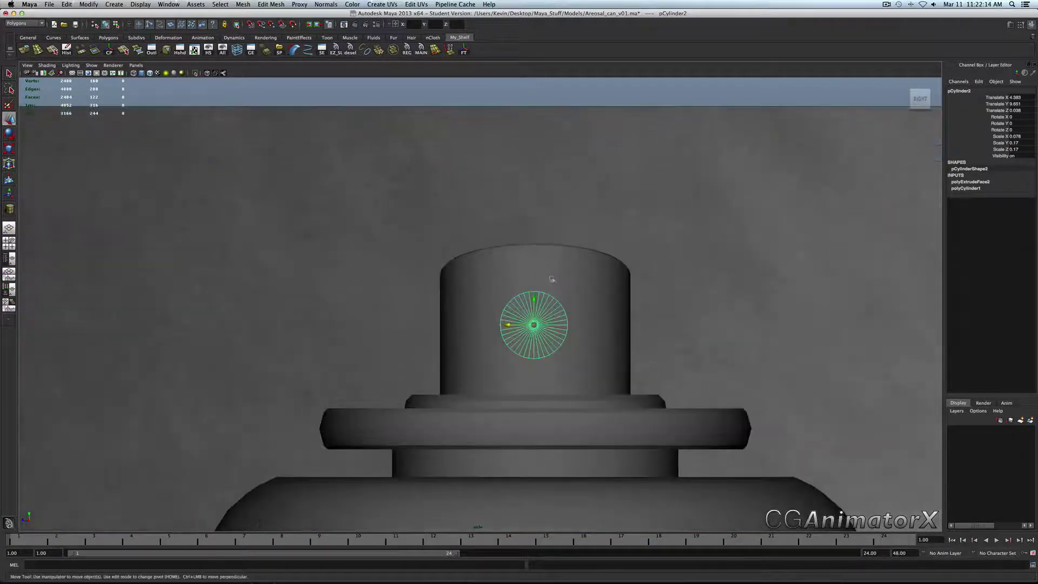
# Check the disc against the can's wireframe and nudge it along Z onto the nozzle's centre edge
pyautogui.click(562, 301)
pyautogui.scroll(5, 562, 301)
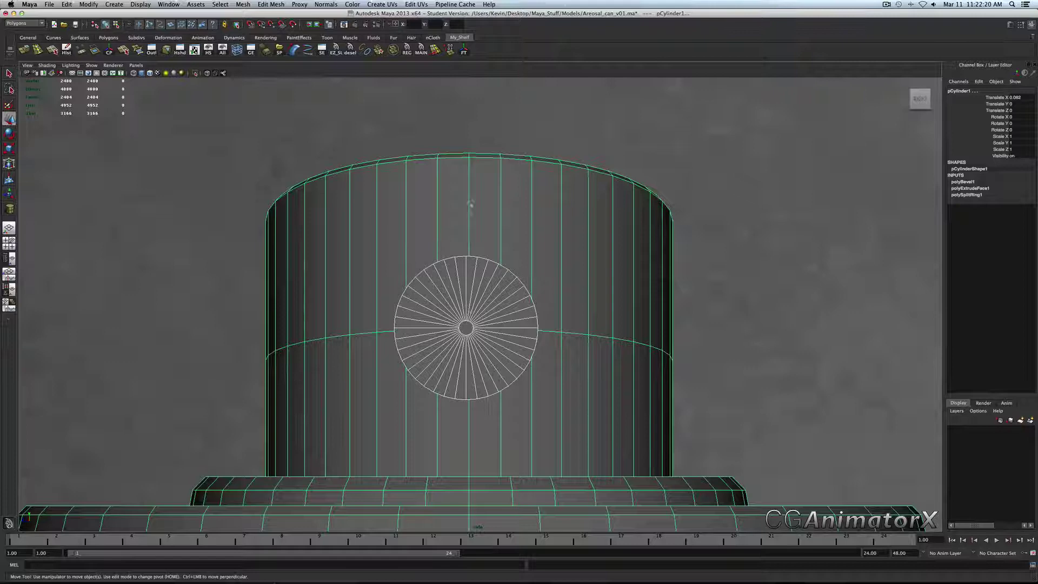
pyautogui.click(488, 302)
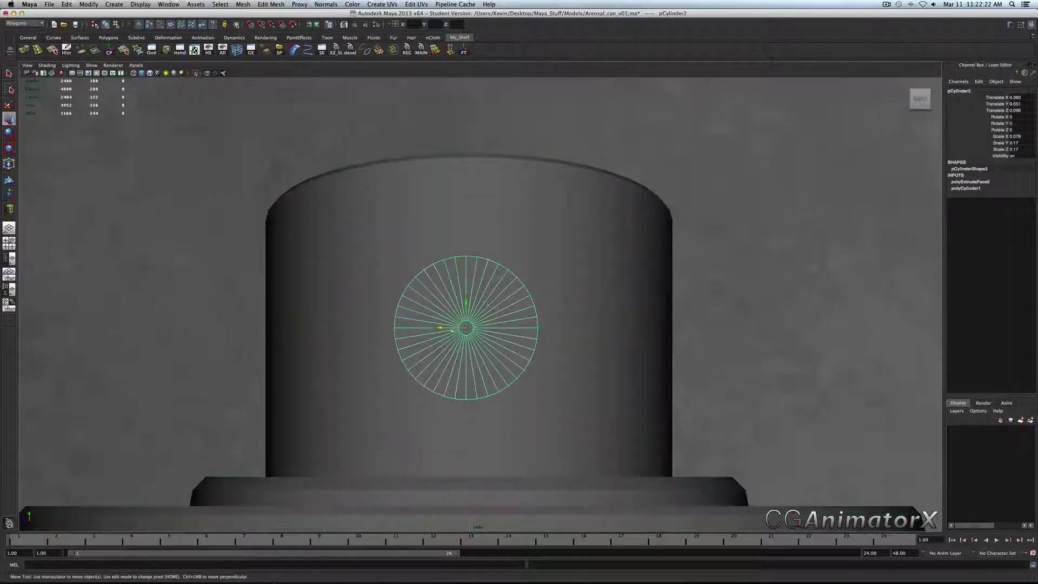
pyautogui.keyDown('shift'); pyautogui.click(507, 259); pyautogui.keyUp('shift')
pyautogui.click(441, 334)
pyautogui.moveTo(440, 329); pyautogui.dragTo(443, 329)
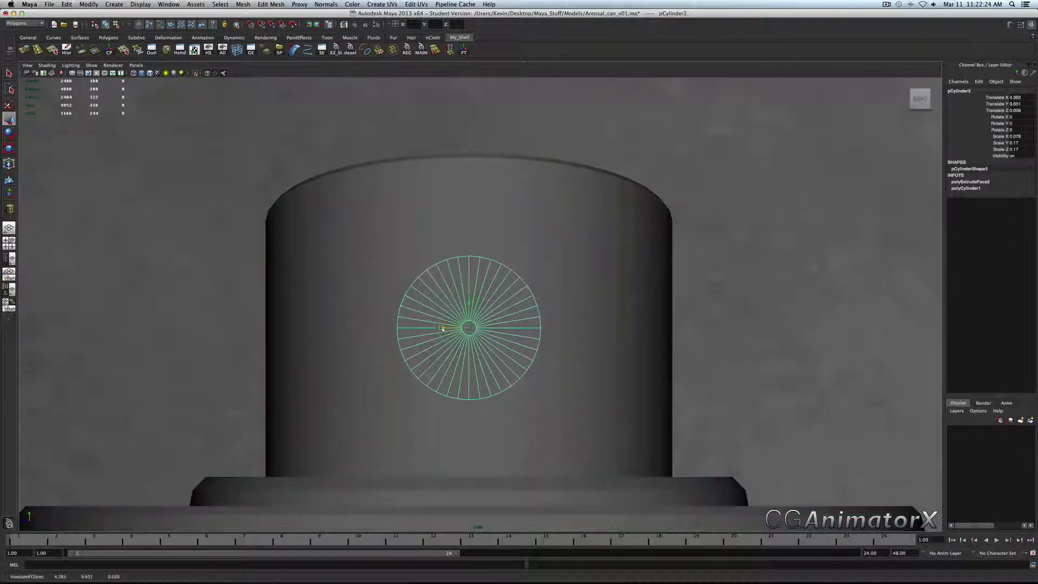
# Try a finer Z nudge of the disc against the nozzle's centre edge, and undo it
pyautogui.keyDown('shift'); pyautogui.click(528, 212); pyautogui.keyUp('shift')
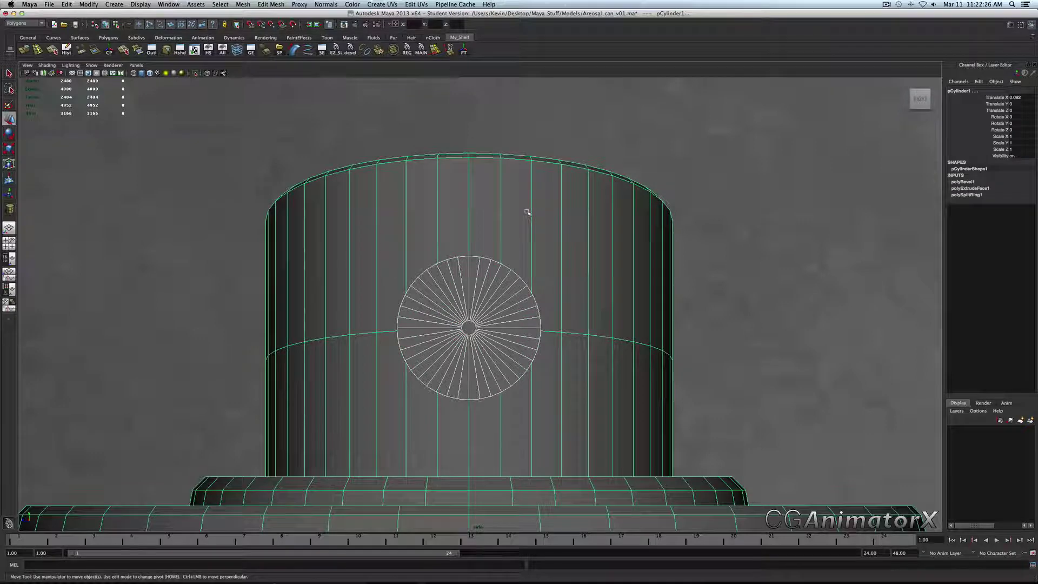
pyautogui.click(442, 327)
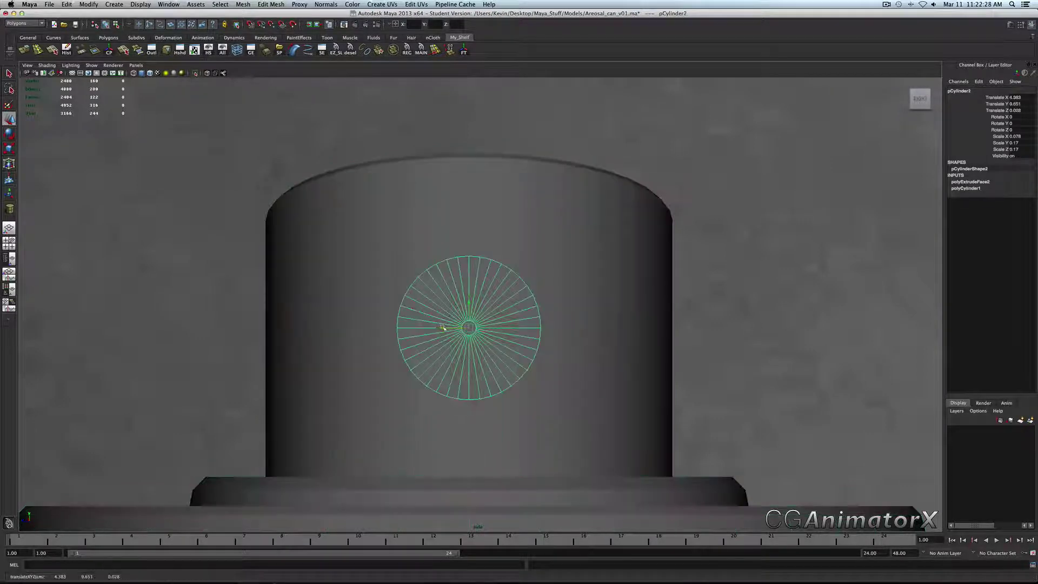
pyautogui.click(512, 232)
pyautogui.press('z')
pyautogui.press('z')
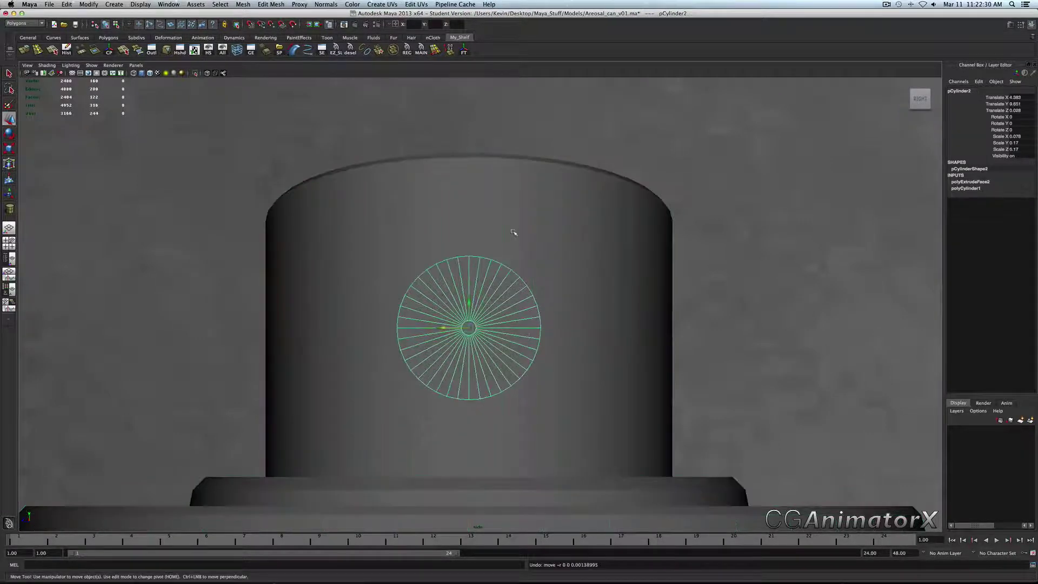
# Undo the last Z nudge of the disc and check its centring against the nozzle's wireframe
pyautogui.press('z')
pyautogui.scroll(-10, 541, 303)
pyautogui.scroll(4, 498, 304)
pyautogui.click(483, 306)
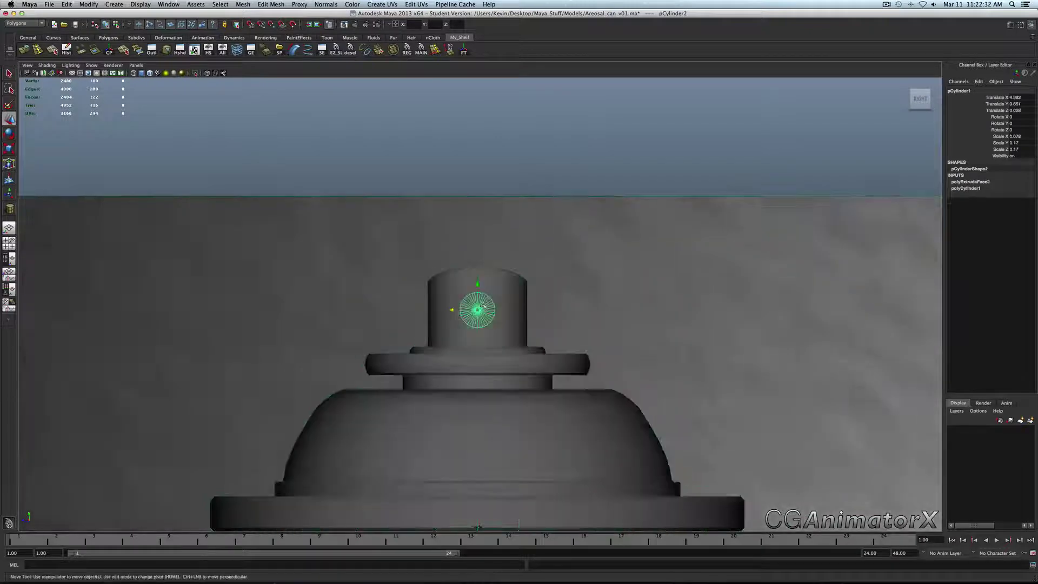
pyautogui.scroll(6, 484, 307)
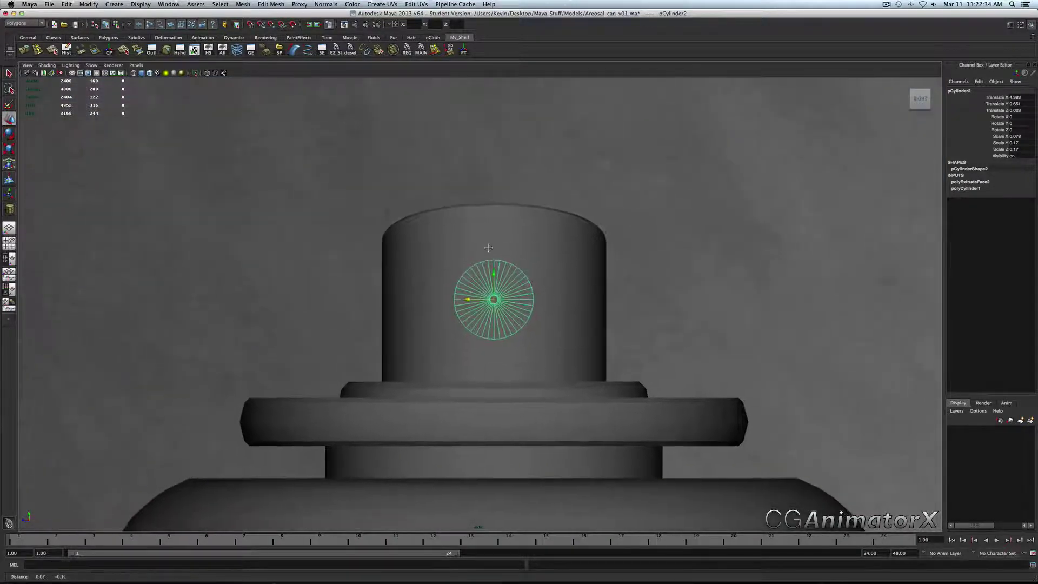
pyautogui.scroll(3, 475, 254)
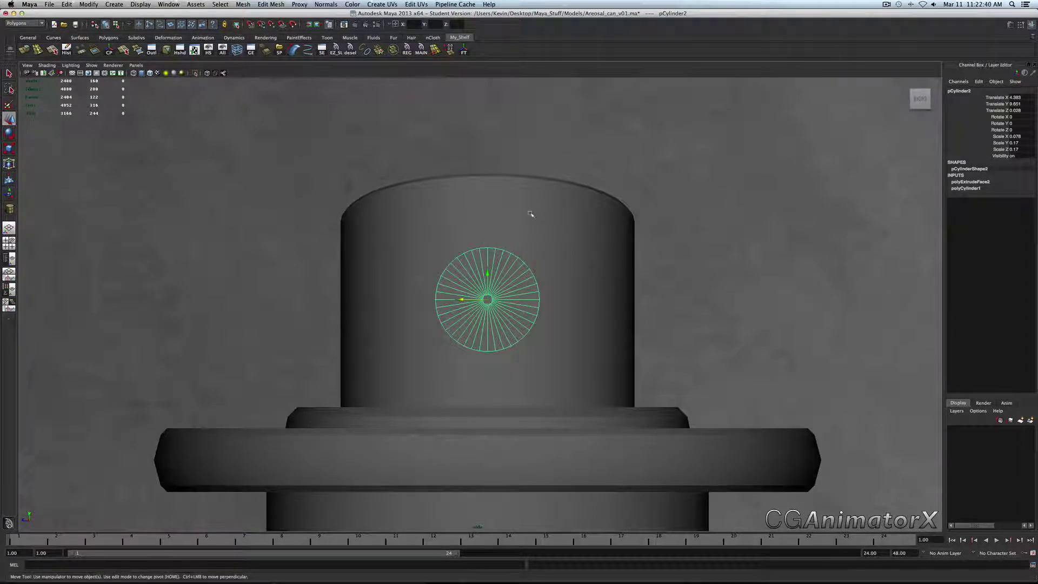
pyautogui.click(490, 243)
pyautogui.scroll(3, 489, 219)
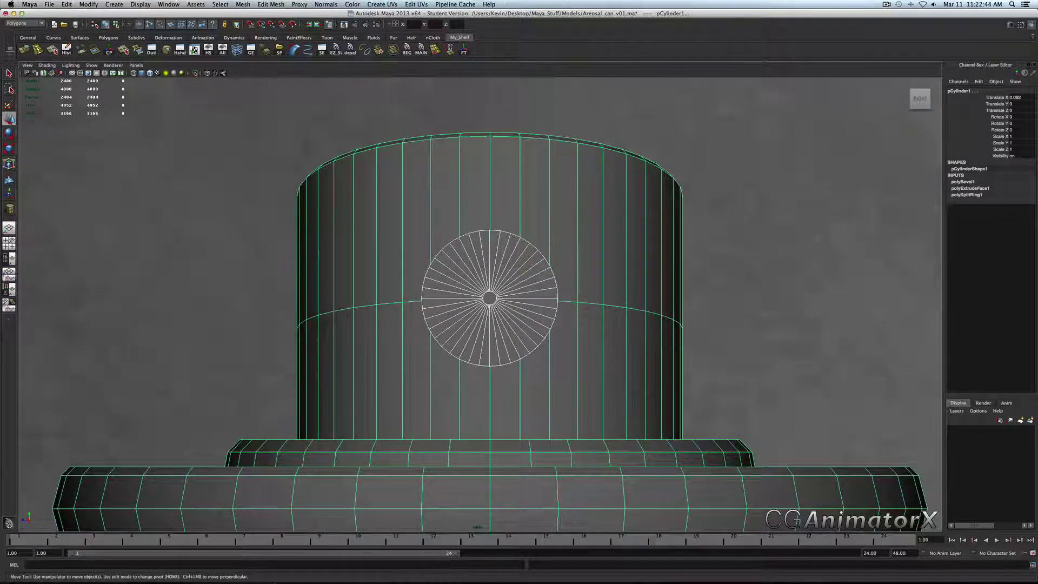
pyautogui.keyDown('shift'); pyautogui.rightClick(529, 219); pyautogui.keyUp('shift')
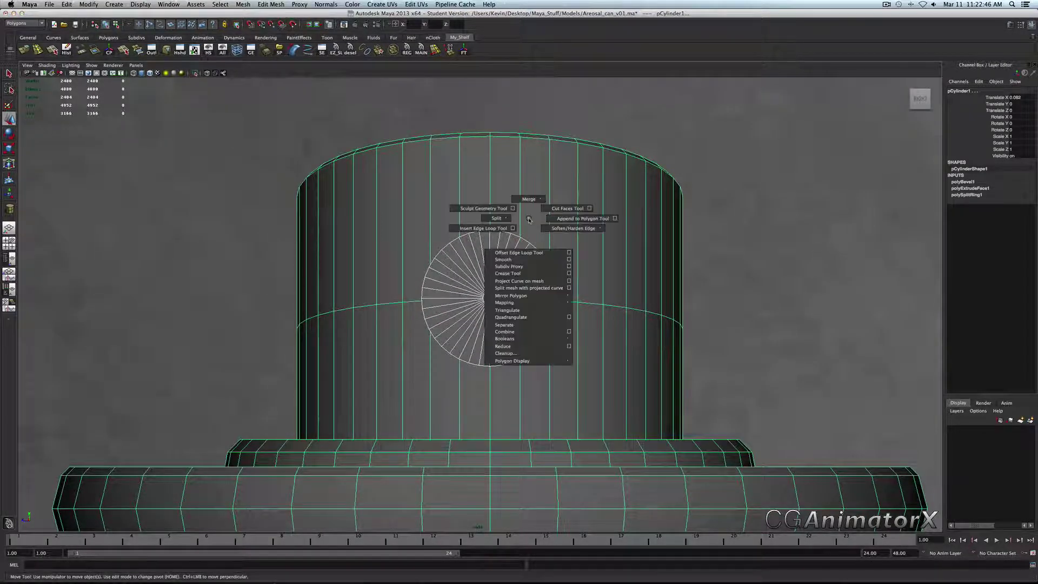
pyautogui.keyDown('shift'); pyautogui.moveTo(529, 218); pyautogui.dragTo(435, 218, button='right'); pyautogui.keyUp('shift')
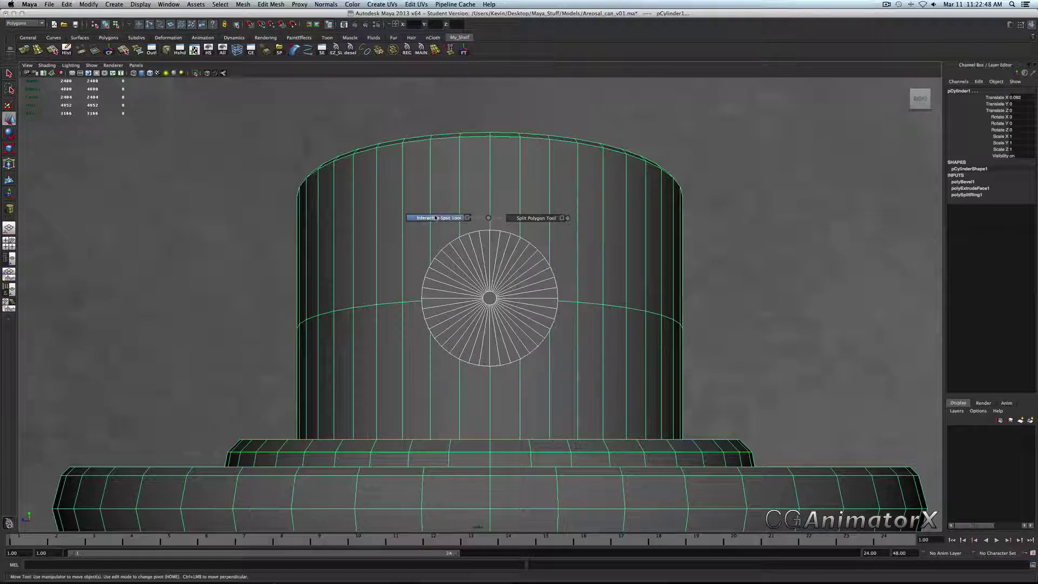
pyautogui.click(435, 218)
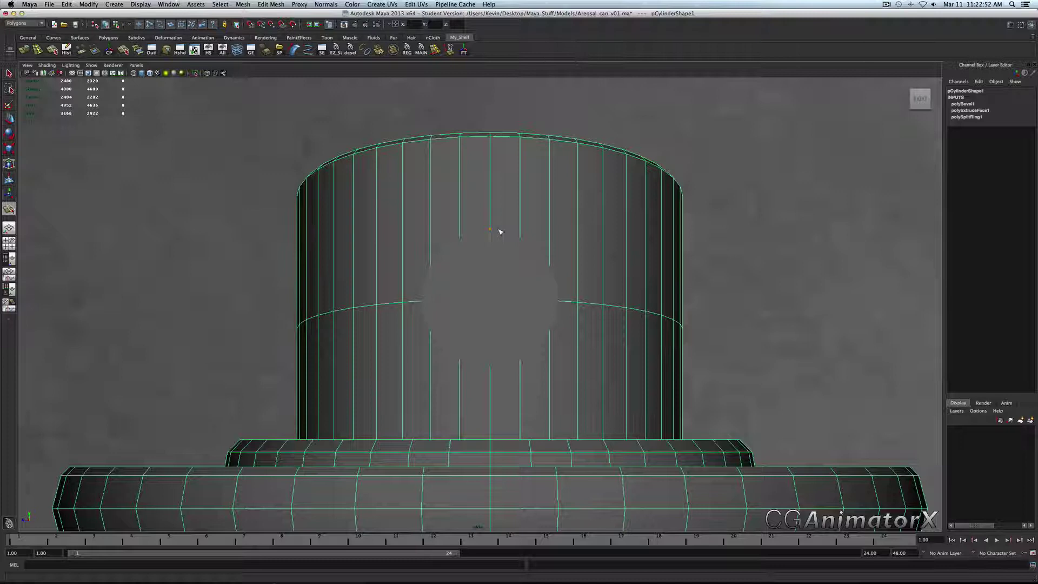
pyautogui.press('q')
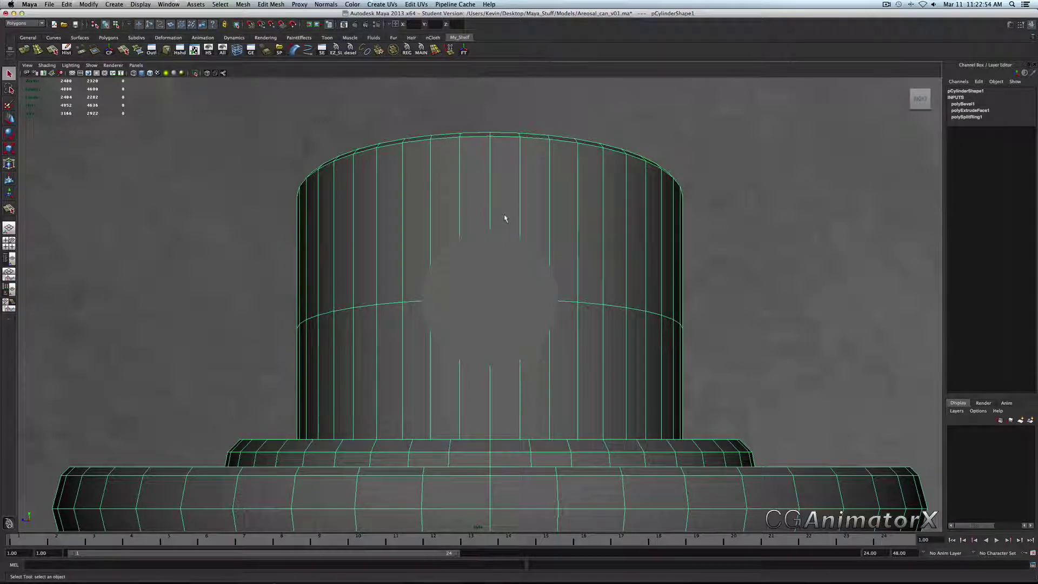
pyautogui.keyDown('shift'); pyautogui.rightClick(505, 217); pyautogui.keyUp('shift')
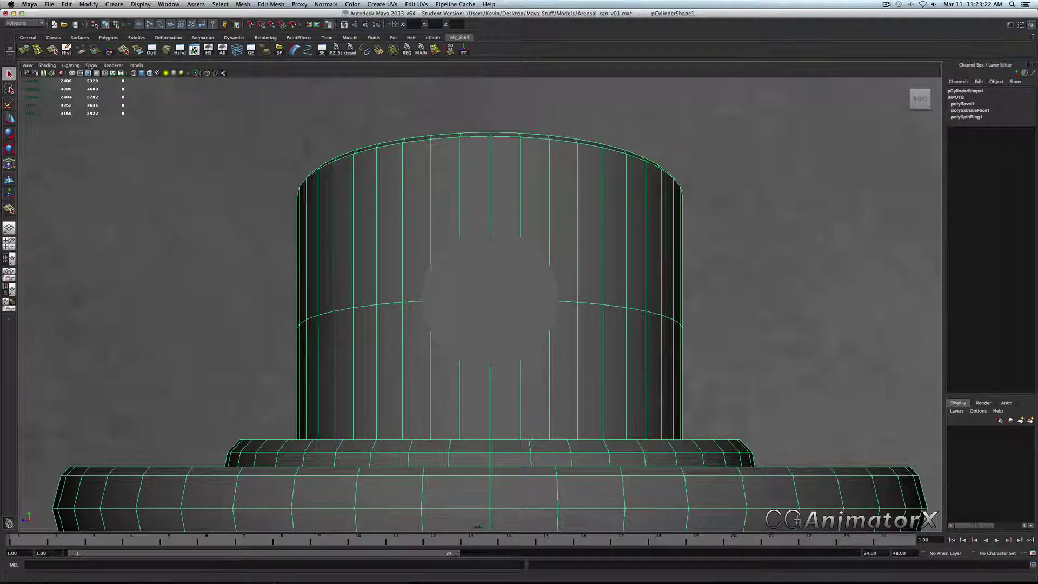
# Delete the can's construction history and clear all contents of the Script Editor
pyautogui.click(66, 50)
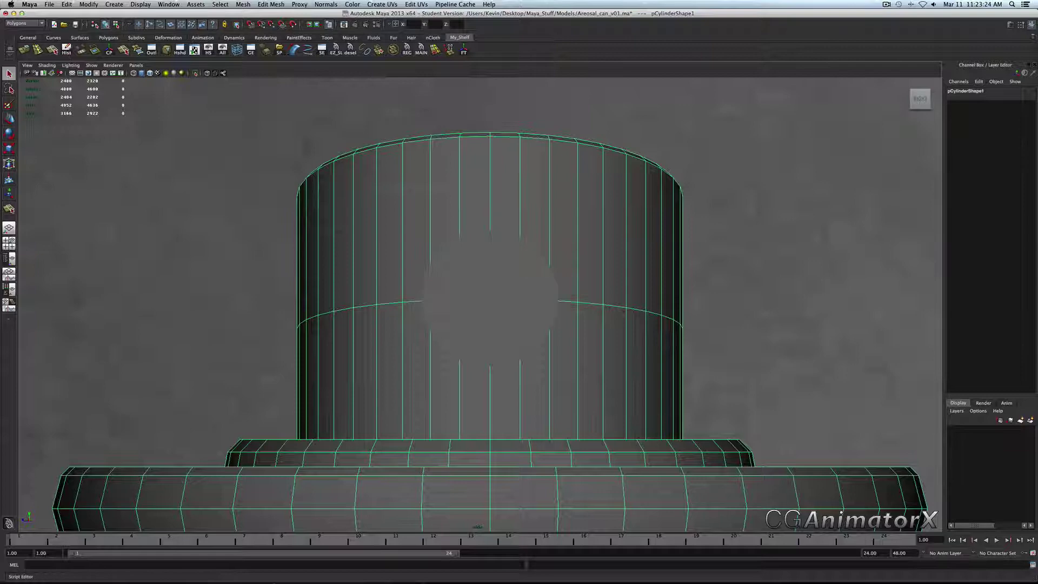
pyautogui.click(1032, 564)
pyautogui.click(293, 147)
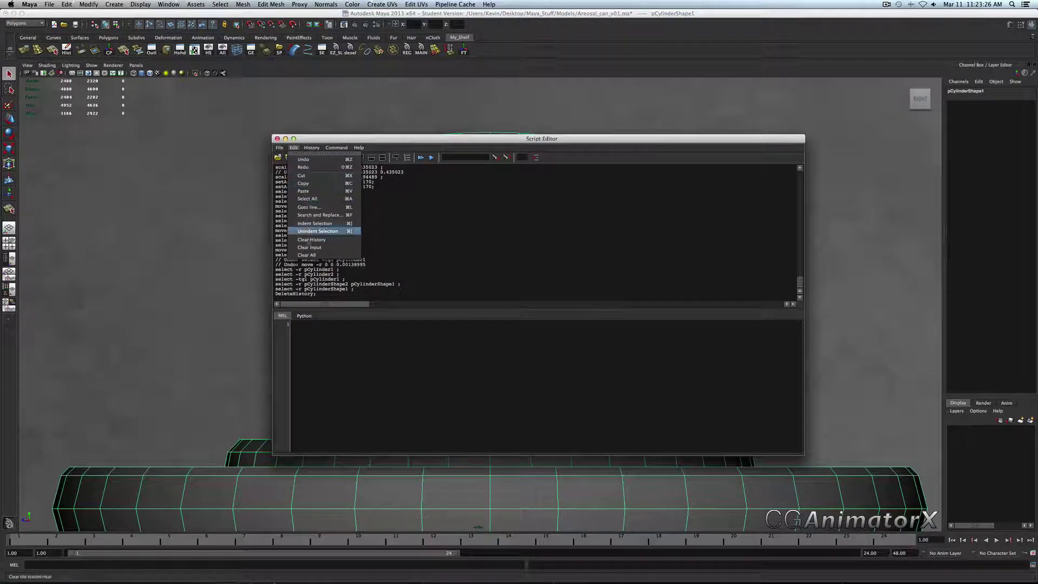
pyautogui.click(305, 255)
pyautogui.click(277, 139)
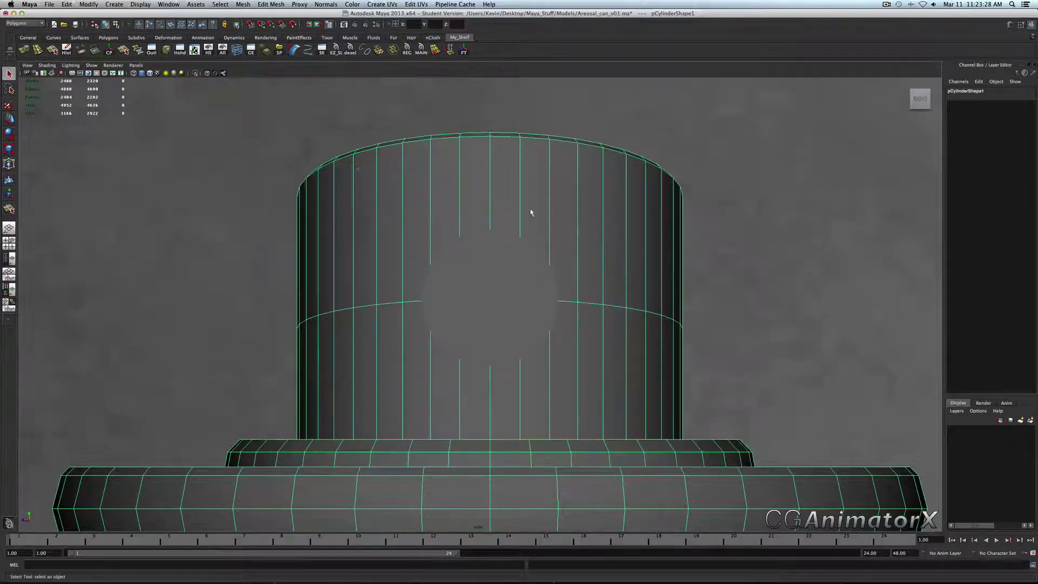
# Deselect the can and save the scene, accepting the student version notice
pyautogui.click(530, 212)
pyautogui.scroll(-10, 530, 216)
pyautogui.click(526, 223)
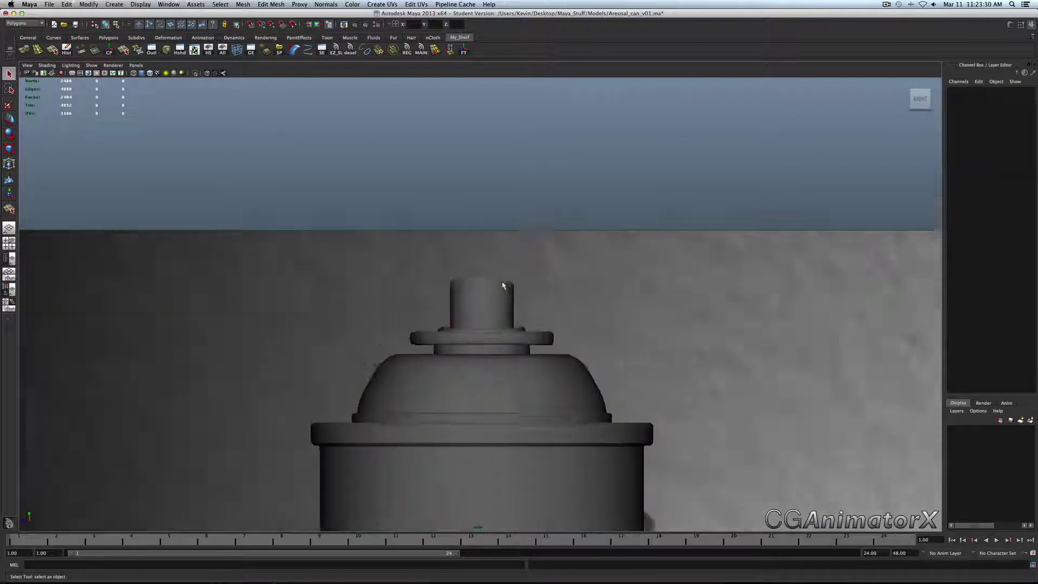
pyautogui.scroll(5, 502, 286)
pyautogui.press('super+s')
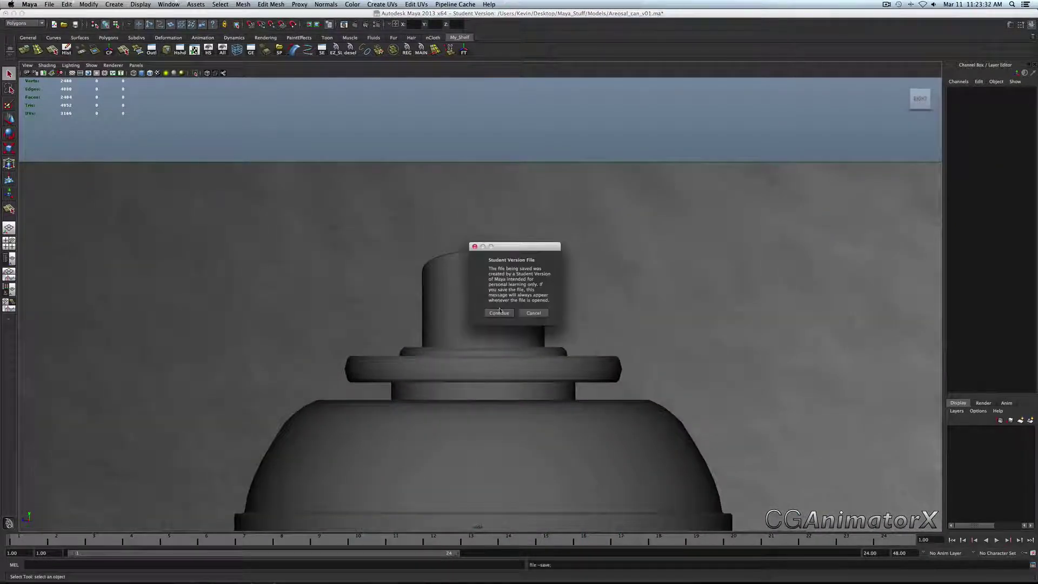
pyautogui.click(499, 313)
pyautogui.scroll(4, 498, 297)
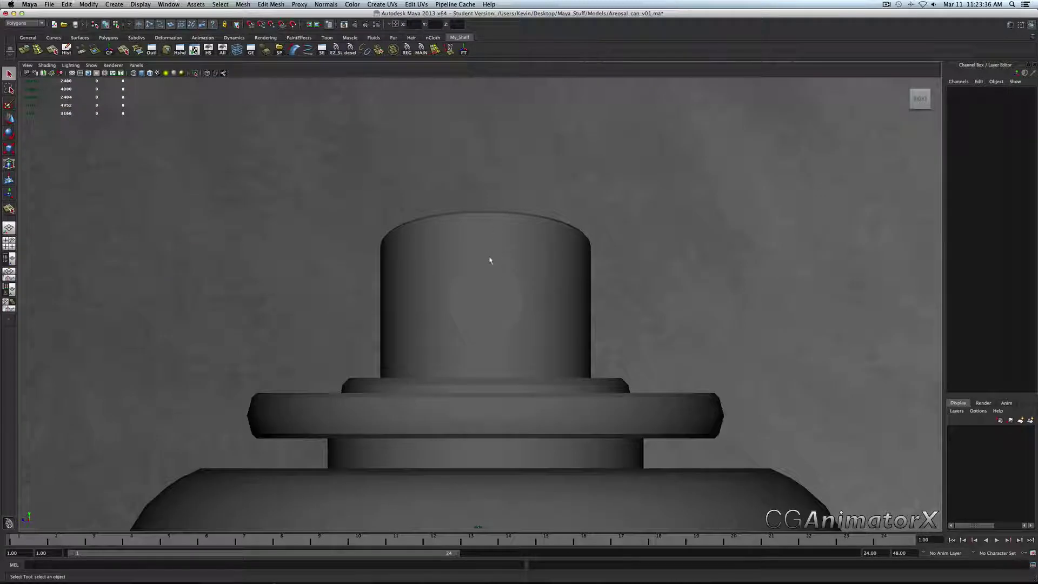
# Try cutting the nozzle's faces along the disc's upper edge with the Split Polygon Tool, and undo it
pyautogui.scroll(1, 490, 261)
pyautogui.click(500, 236)
pyautogui.keyDown('shift'); pyautogui.moveTo(507, 246); pyautogui.dragTo(409, 245, button='right'); pyautogui.keyUp('shift')
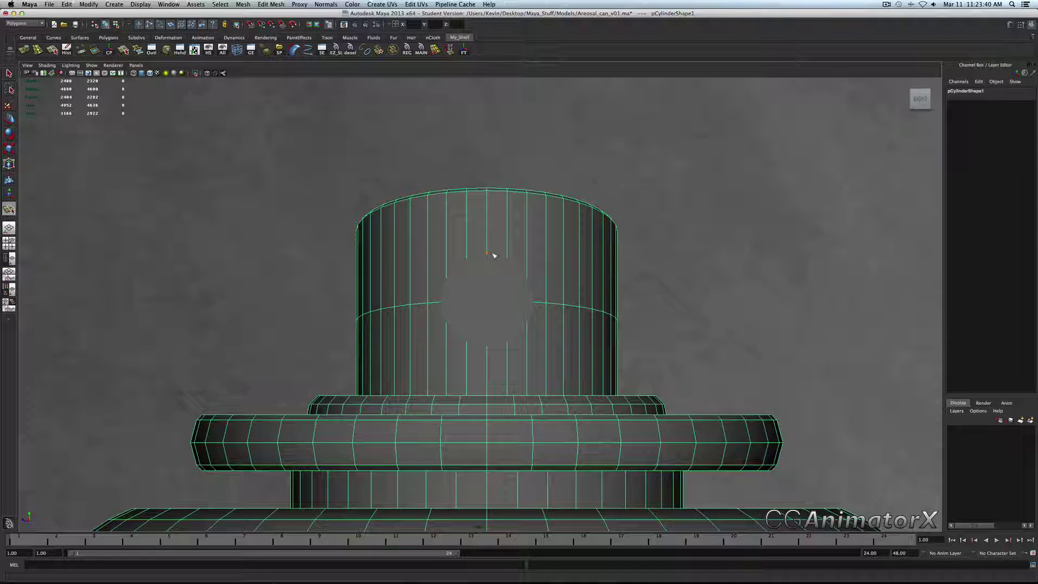
pyautogui.keyDown('shift'); pyautogui.moveTo(491, 254); pyautogui.dragTo(439, 243, button='right'); pyautogui.keyUp('shift')
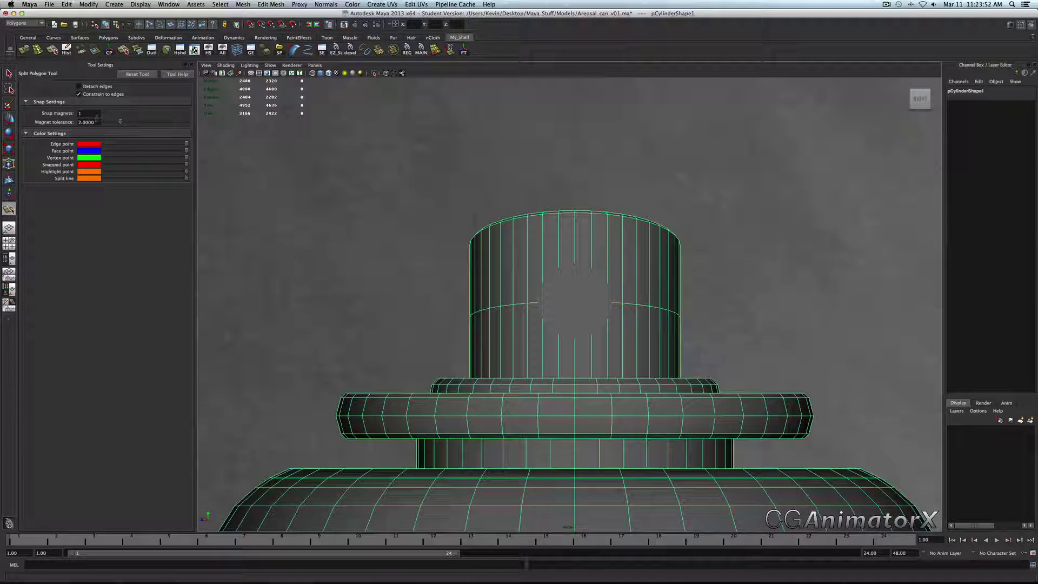
pyautogui.click(575, 258)
pyautogui.click(557, 265)
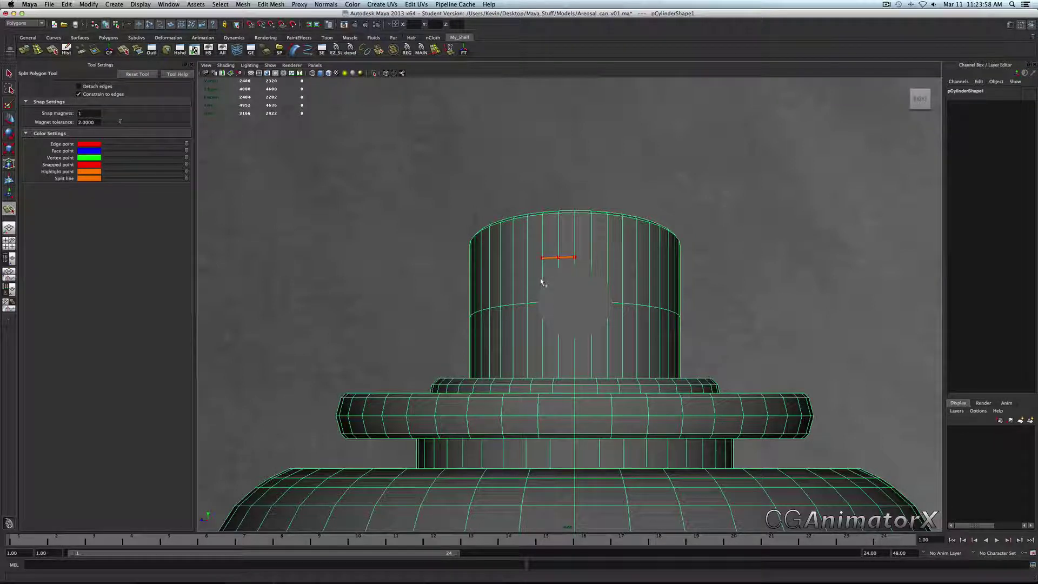
pyautogui.press('q')
pyautogui.press('z')
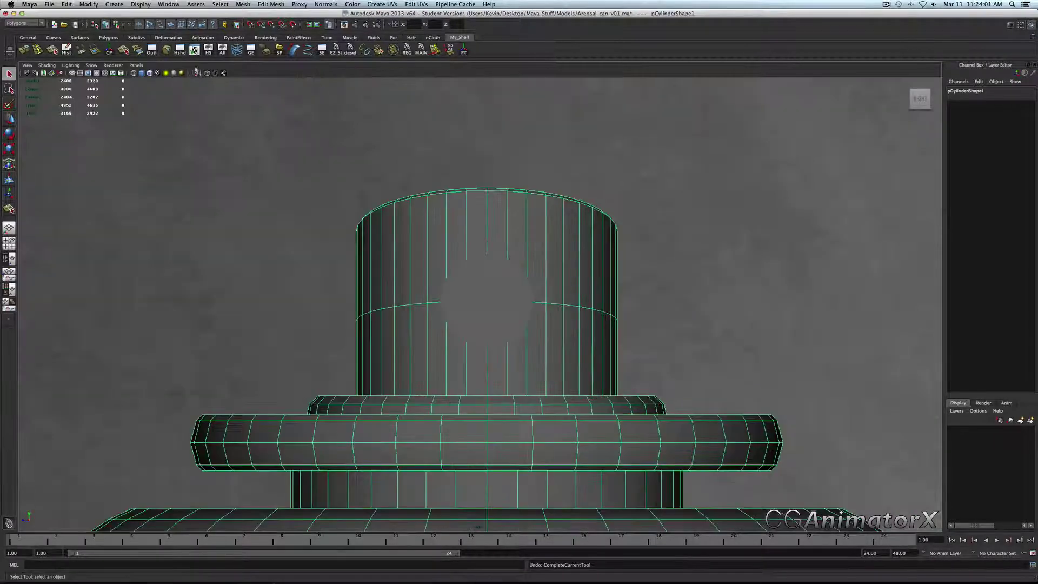
# Set the Split Polygon Tool's magnet tolerance to 0.1 with the can selected
pyautogui.click(190, 65)
pyautogui.keyDown('shift'); pyautogui.moveTo(493, 245); pyautogui.dragTo(472, 246, button='right'); pyautogui.keyUp('shift')
pyautogui.moveTo(96, 122); pyautogui.dragTo(72, 124)
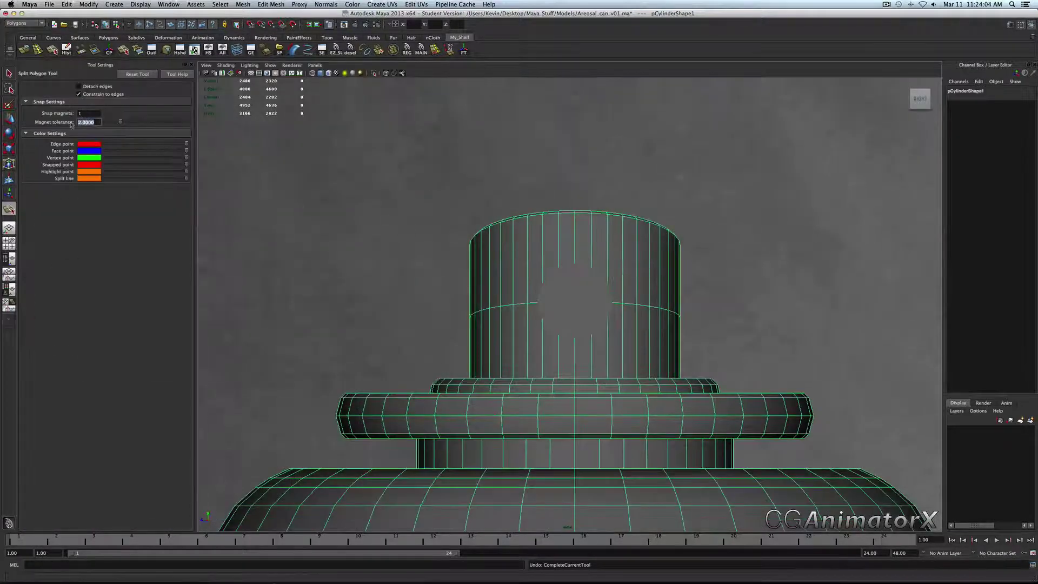
pyautogui.write('1')
pyautogui.press('Return')
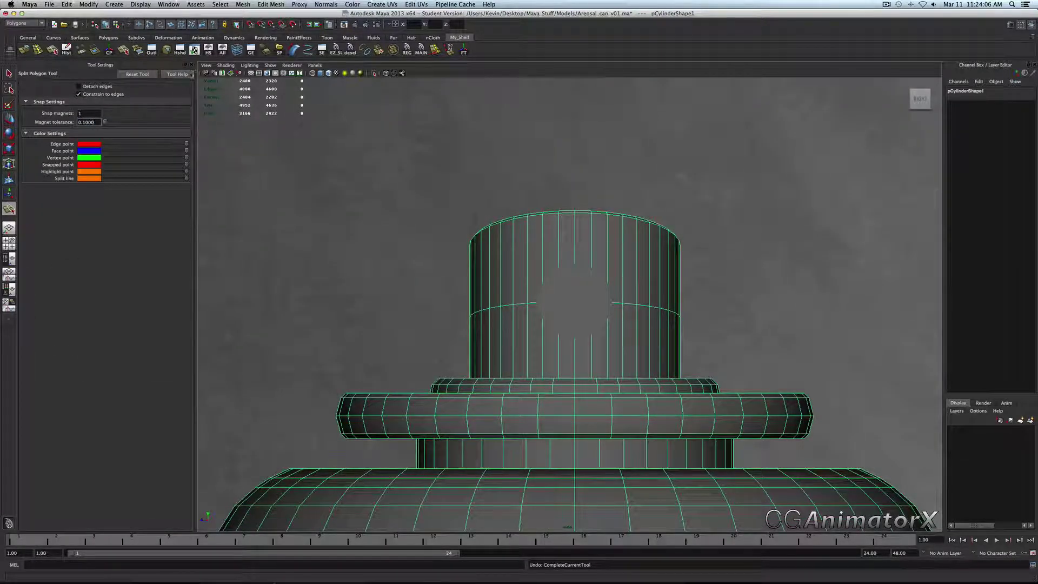
pyautogui.click(190, 64)
# Trace a closed loop around the disc on the nozzle's vertical and horizontal edges with the Split Polygon Tool
pyautogui.scroll(3, 490, 254)
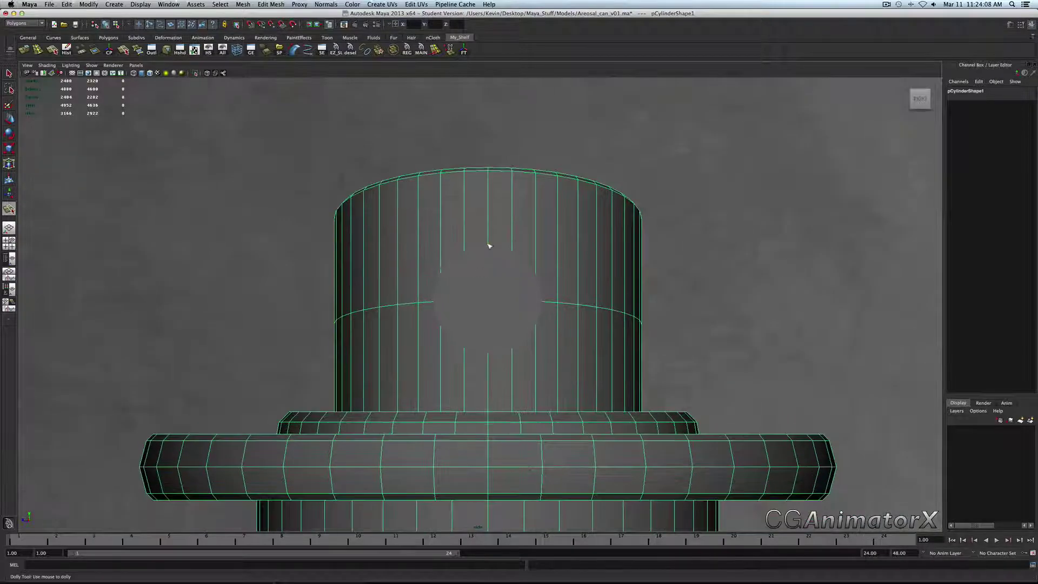
pyautogui.scroll(6, 490, 246)
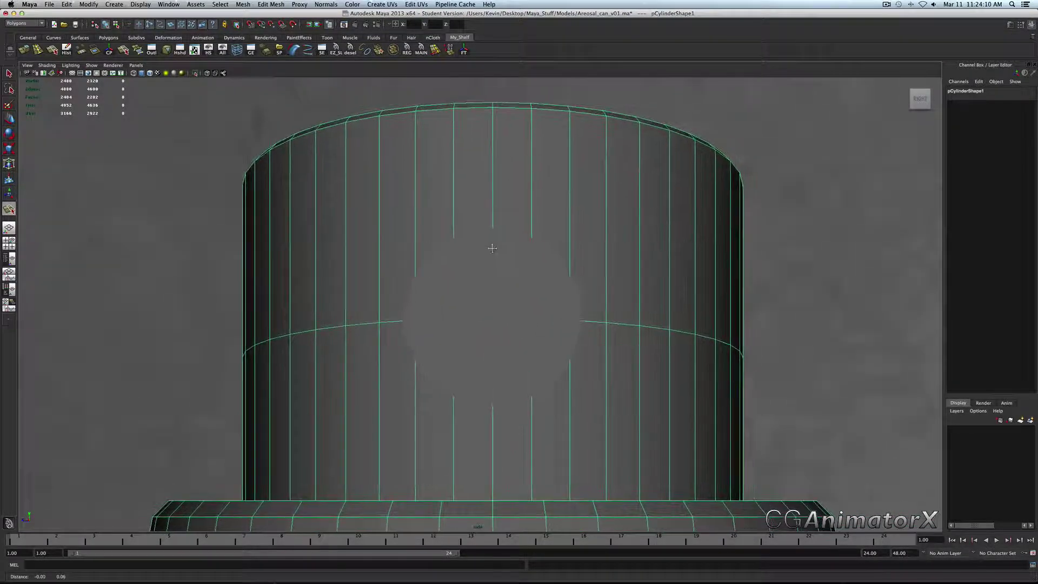
pyautogui.scroll(1, 492, 248)
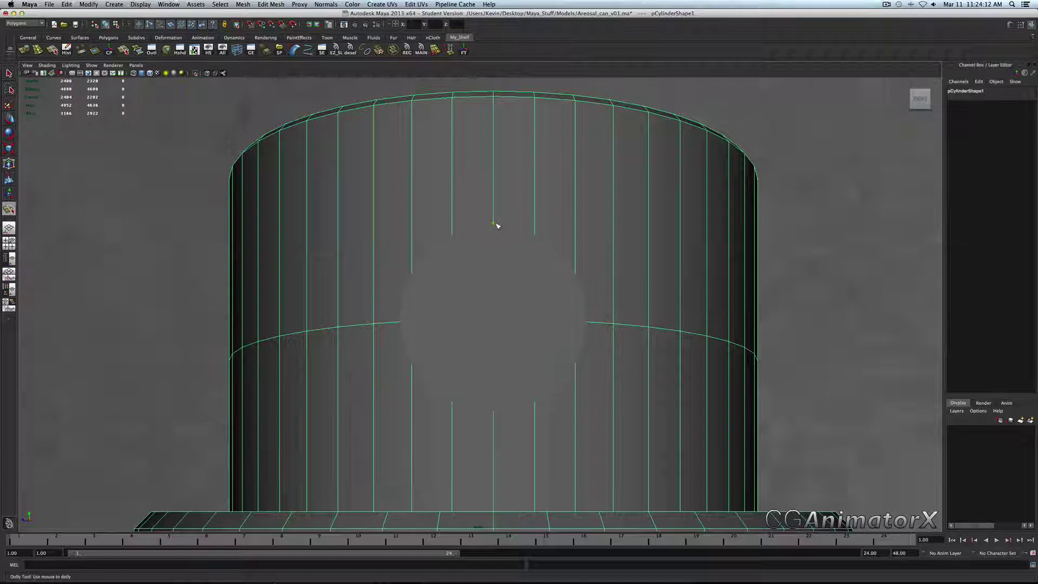
pyautogui.click(461, 236)
pyautogui.click(420, 272)
pyautogui.click(398, 336)
pyautogui.click(430, 387)
pyautogui.click(448, 405)
pyautogui.click(498, 413)
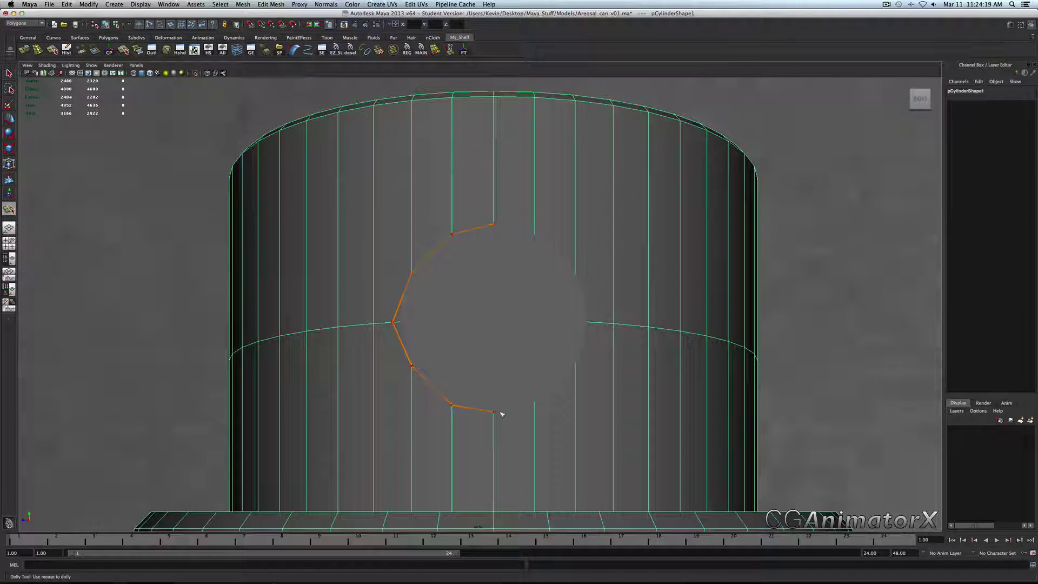
pyautogui.click(577, 364)
pyautogui.click(594, 322)
pyautogui.press('Return')
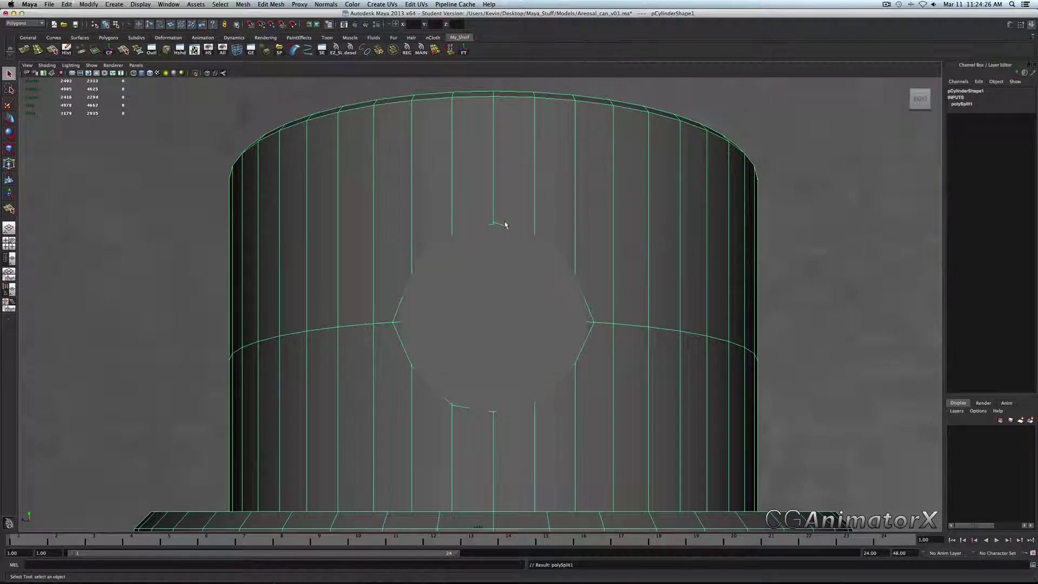
# Hide the disc and select the can to expose the new split loop on the nozzle
pyautogui.click(477, 297)
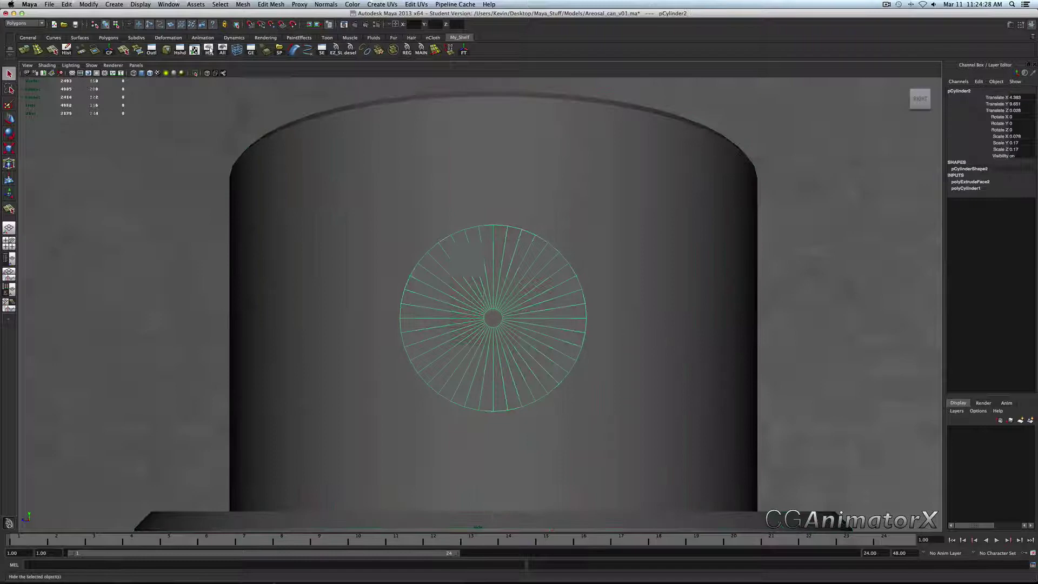
pyautogui.click(209, 50)
pyautogui.click(417, 239)
pyautogui.scroll(2, 556, 290)
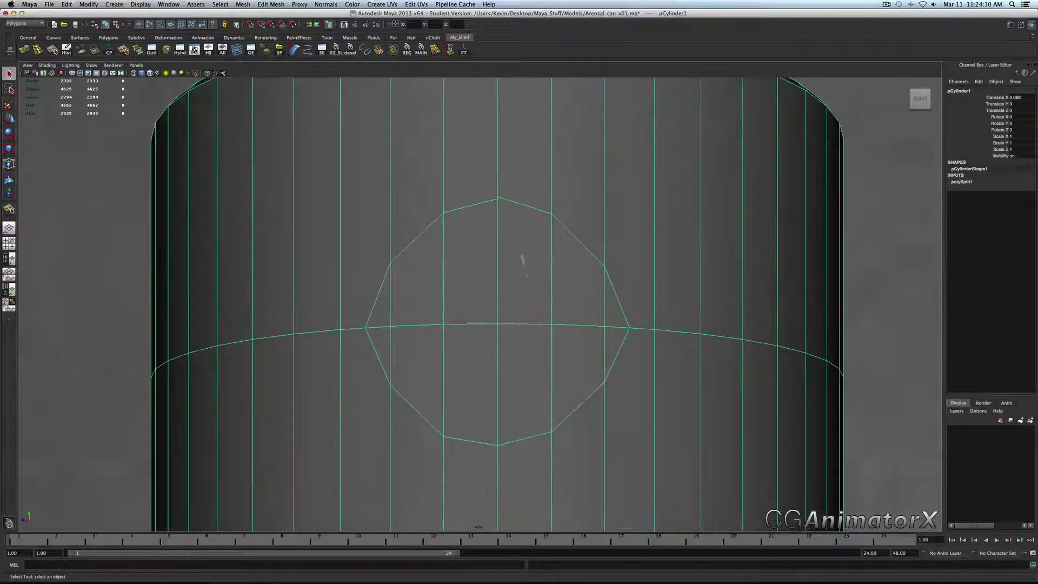
# Merge the doubled vertices at the top of the split loop with the Merge Vertex Tool
pyautogui.keyDown('shift'); pyautogui.rightClick(516, 228); pyautogui.keyUp('shift')
pyautogui.moveTo(516, 229); pyautogui.dragTo(508, 228, button='right')
pyautogui.click(497, 197)
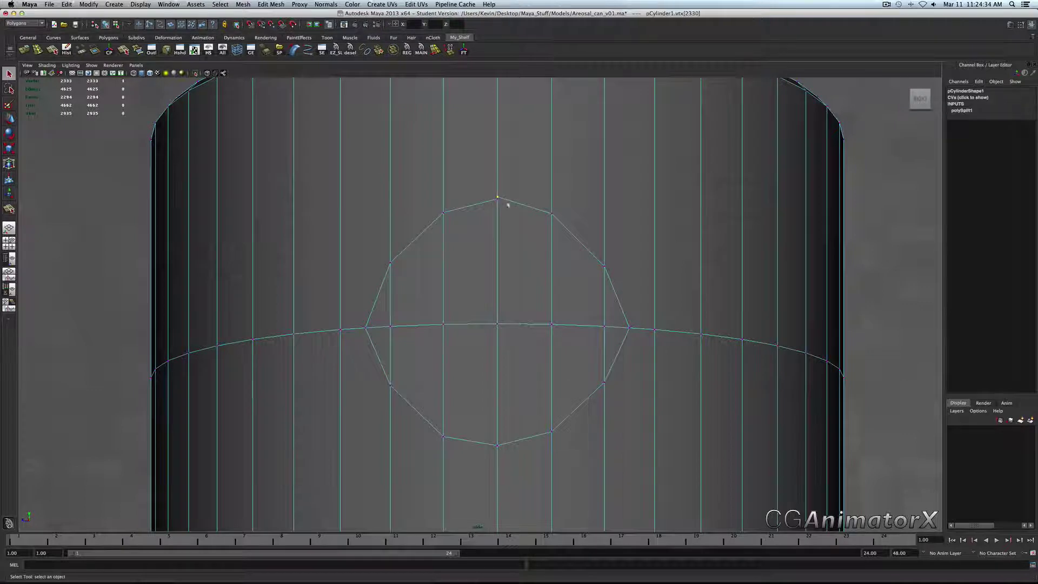
pyautogui.keyDown('shift'); pyautogui.rightClick(496, 198); pyautogui.keyUp('shift')
pyautogui.click(509, 208)
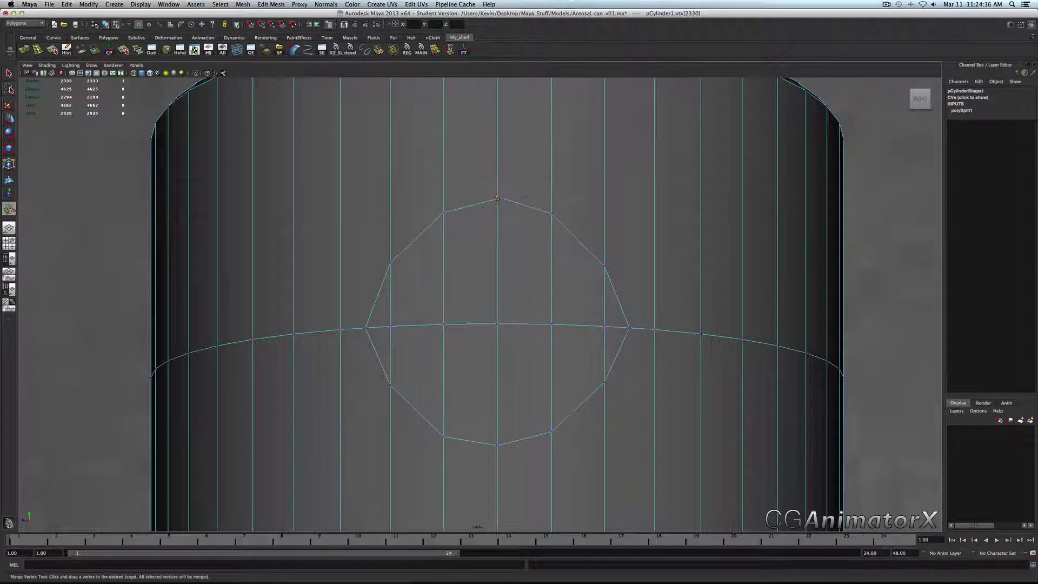
pyautogui.moveTo(497, 198); pyautogui.dragTo(496, 200)
pyautogui.press('q')
# Merge the split loop's leftmost vertex with the neighbouring inner vertex on the nozzle's horizontal edge
pyautogui.rightClick(379, 330)
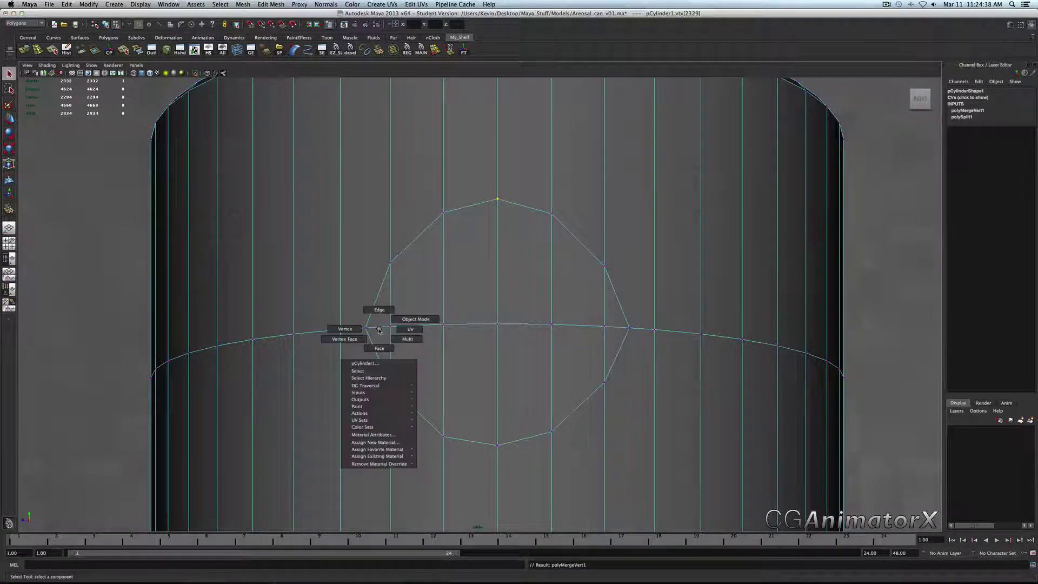
pyautogui.click(366, 328)
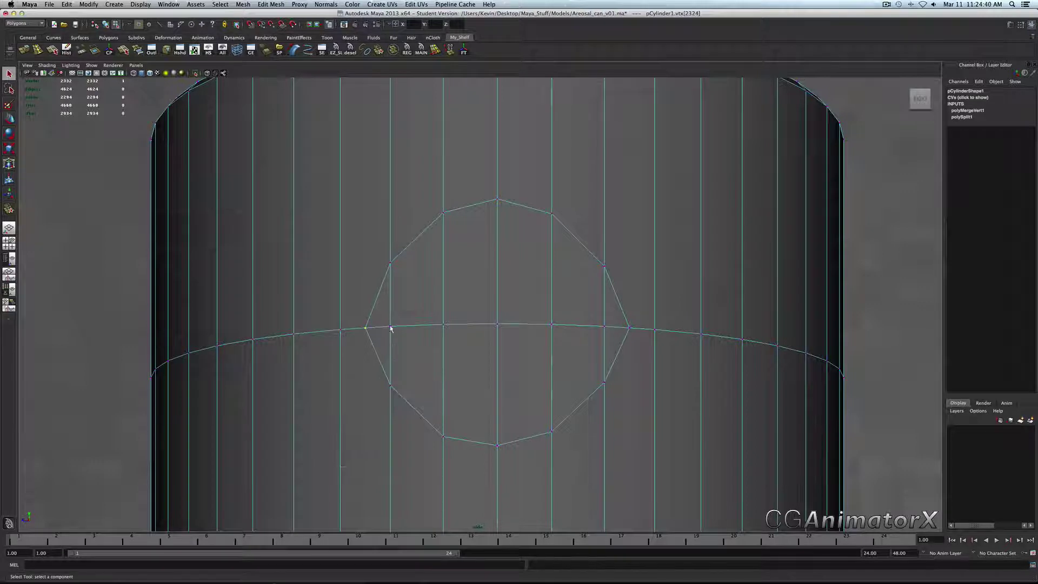
pyautogui.keyDown('shift'); pyautogui.click(390, 327); pyautogui.keyUp('shift')
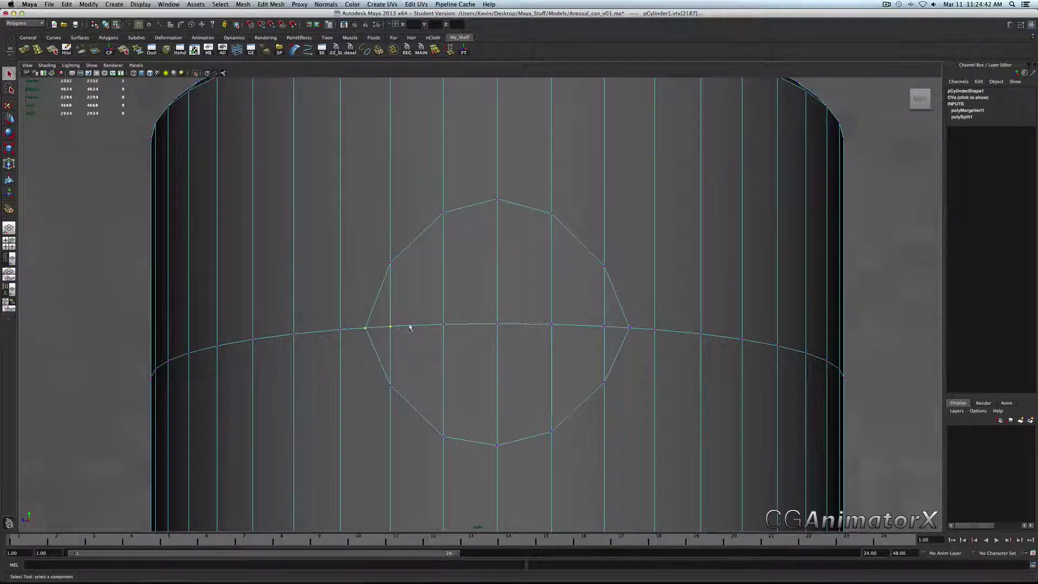
pyautogui.keyDown('shift'); pyautogui.moveTo(409, 327); pyautogui.dragTo(440, 297, button='right'); pyautogui.keyUp('shift')
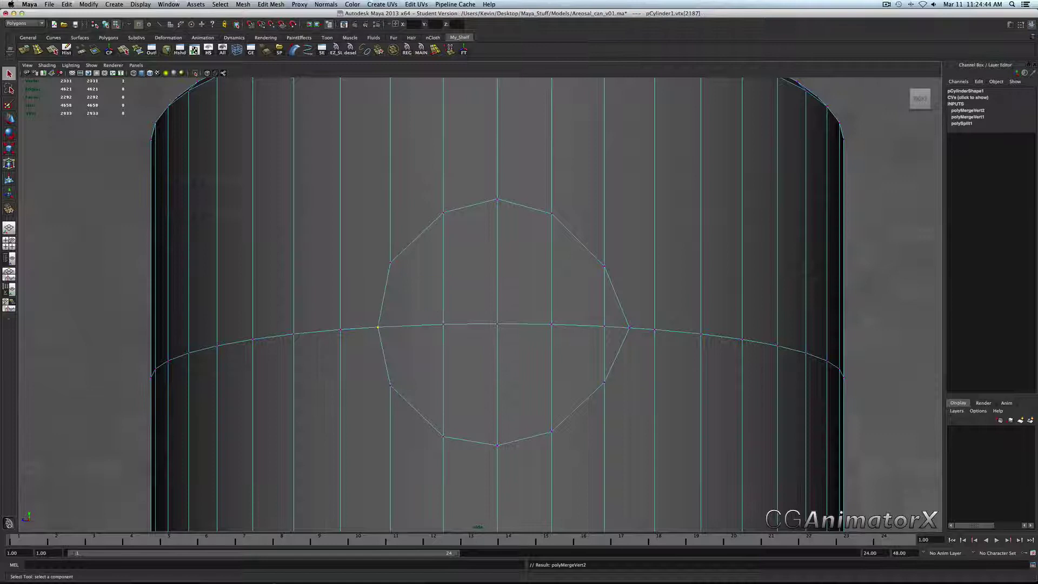
# Merge the split loop's rightmost vertex with the neighbouring inner vertex and preview the can smoothed before restoring the unsmoothed display
pyautogui.click(605, 327)
pyautogui.keyDown('shift'); pyautogui.click(628, 328); pyautogui.keyUp('shift')
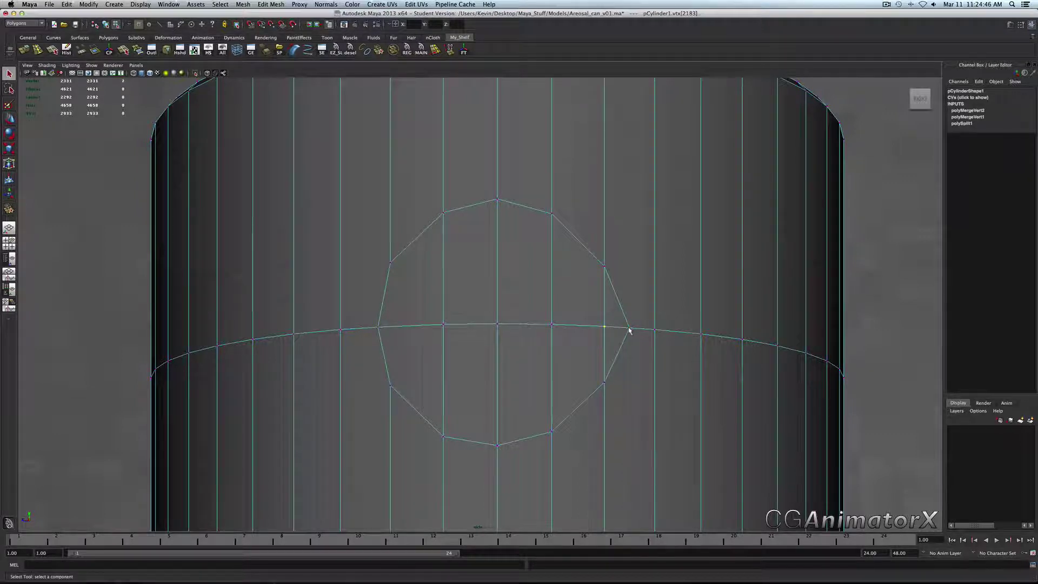
pyautogui.press('g')
pyautogui.press('3')
pyautogui.press('F8')
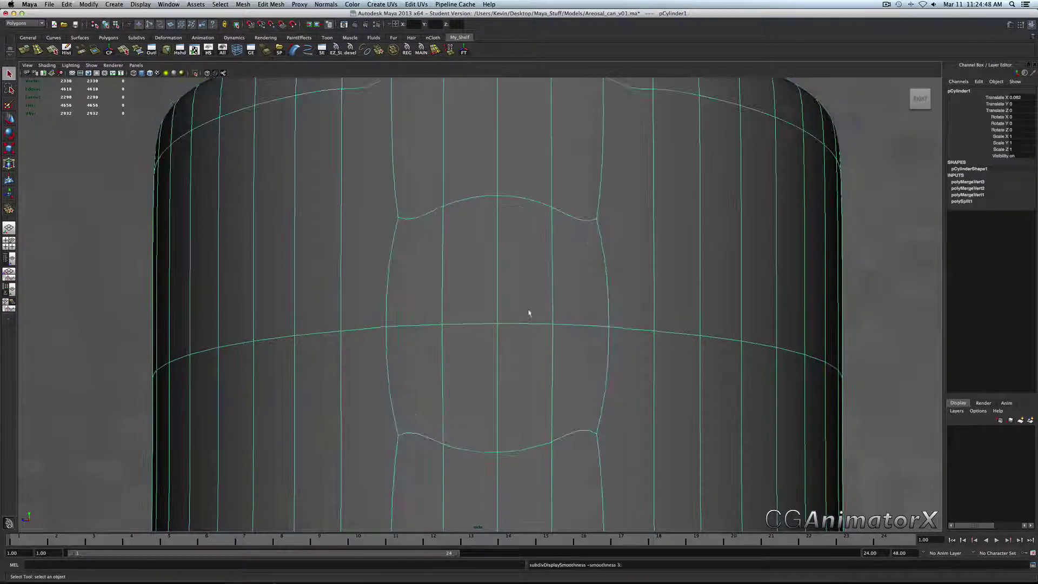
pyautogui.press('1')
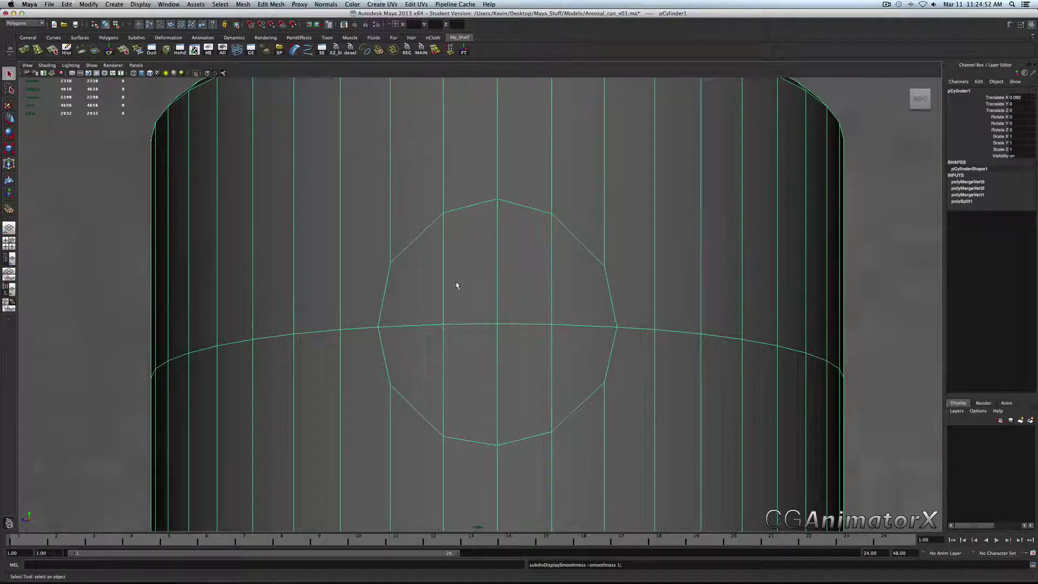
# Delete the eight faces inside the split loop to open the hole in the nozzle
pyautogui.press('F11')
pyautogui.click(422, 304)
pyautogui.keyDown('shift'); pyautogui.click(422, 347); pyautogui.keyUp('shift')
pyautogui.keyDown('shift'); pyautogui.click(460, 350); pyautogui.keyUp('shift')
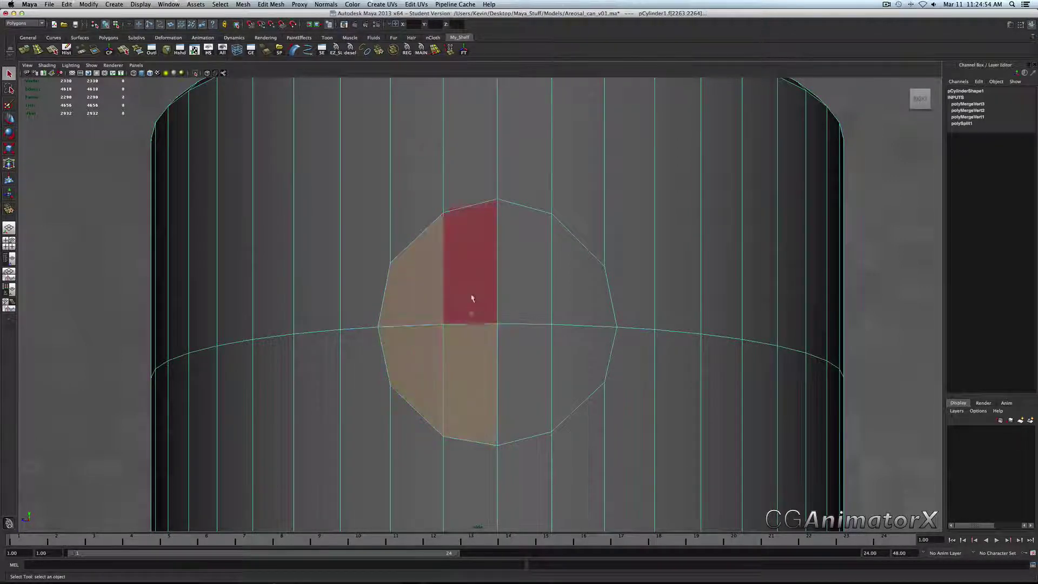
pyautogui.keyDown('shift'); pyautogui.click(473, 300); pyautogui.keyUp('shift')
pyautogui.keyDown('shift'); pyautogui.click(528, 295); pyautogui.keyUp('shift')
pyautogui.keyDown('shift'); pyautogui.click(527, 352); pyautogui.keyUp('shift')
pyautogui.keyDown('shift'); pyautogui.click(581, 358); pyautogui.keyUp('shift')
pyautogui.keyDown('shift'); pyautogui.click(584, 308); pyautogui.keyUp('shift')
pyautogui.press('Delete')
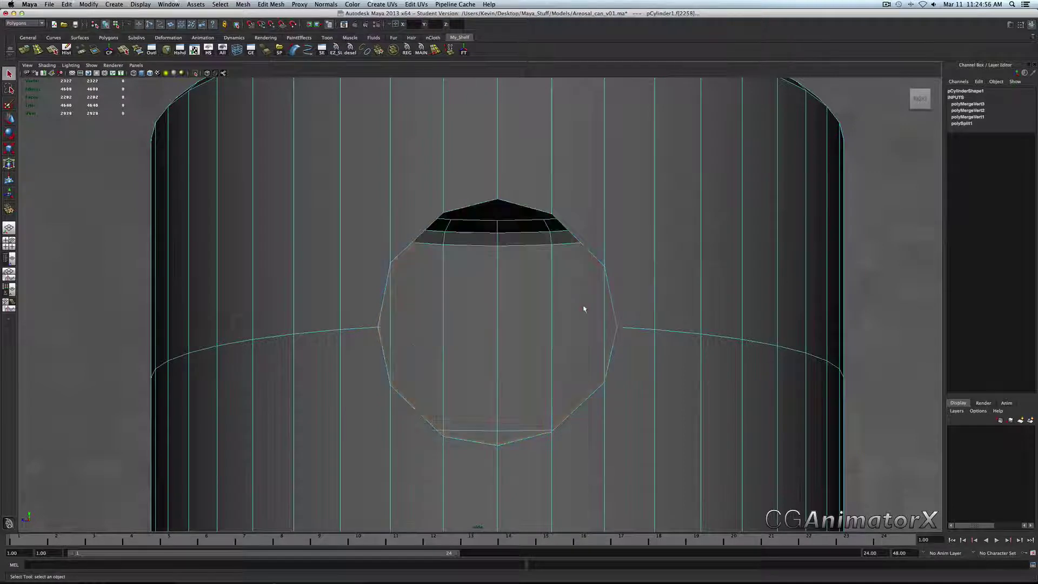
# Convert the hole's border edge loop to vertices, apply Average Vertices, and open the averaging operation's settings
pyautogui.moveTo(575, 301); pyautogui.dragTo(611, 173, button='right')
pyautogui.click(611, 211)
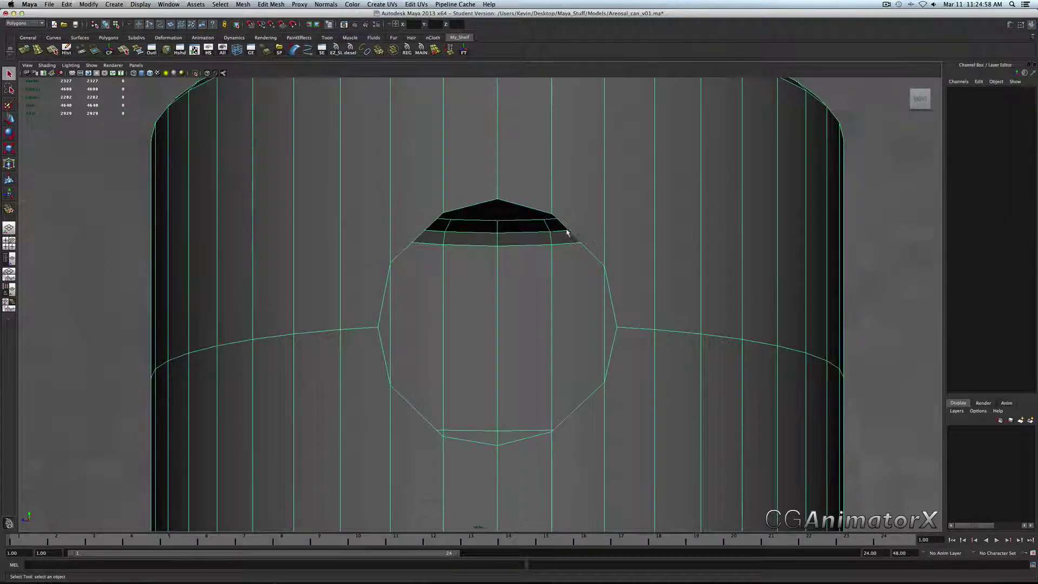
pyautogui.doubleClick(567, 233)
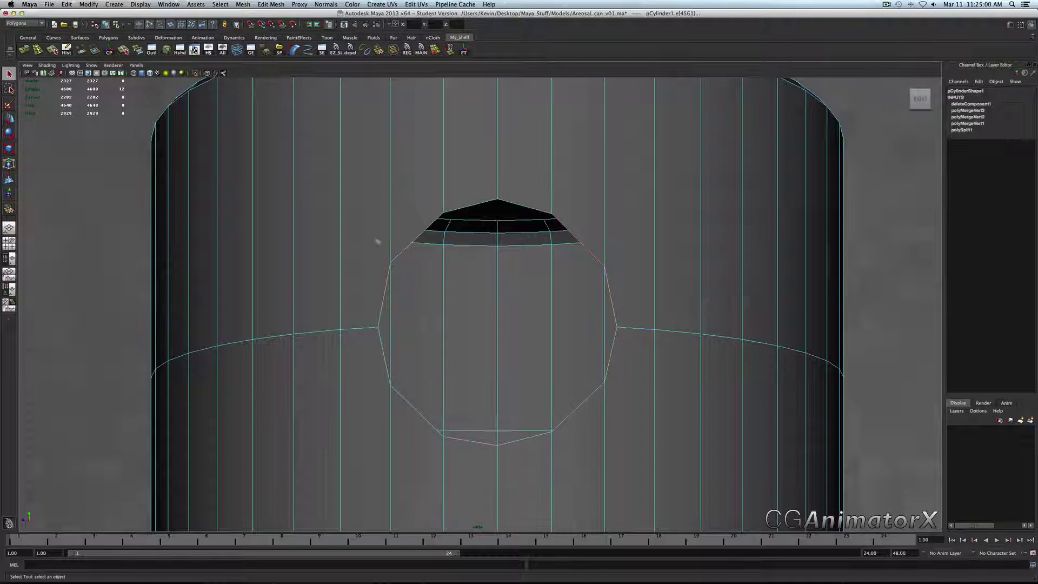
pyautogui.keyDown('ctrl'); pyautogui.rightClick(412, 212); pyautogui.keyUp('ctrl')
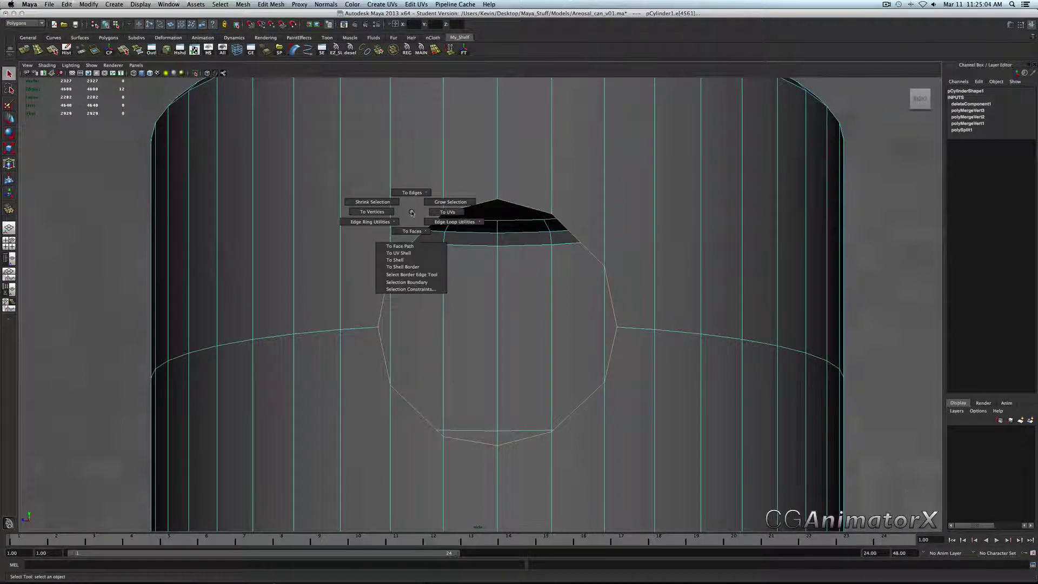
pyautogui.click(412, 213)
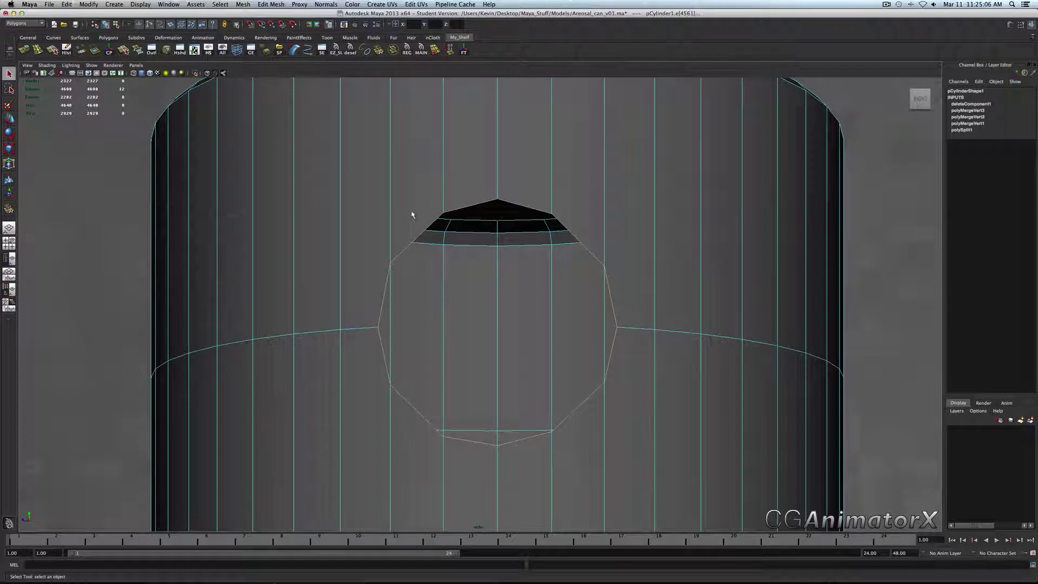
pyautogui.moveTo(412, 214)
pyautogui.keyDown('ctrl'); pyautogui.mouseDown(button='right')
pyautogui.moveTo(367, 217)
pyautogui.moveTo(370, 246)
pyautogui.moveTo(416, 227)
pyautogui.mouseUp(button='right'); pyautogui.keyUp('ctrl')
pyautogui.keyDown('shift'); pyautogui.rightClick(400, 233); pyautogui.keyUp('shift')
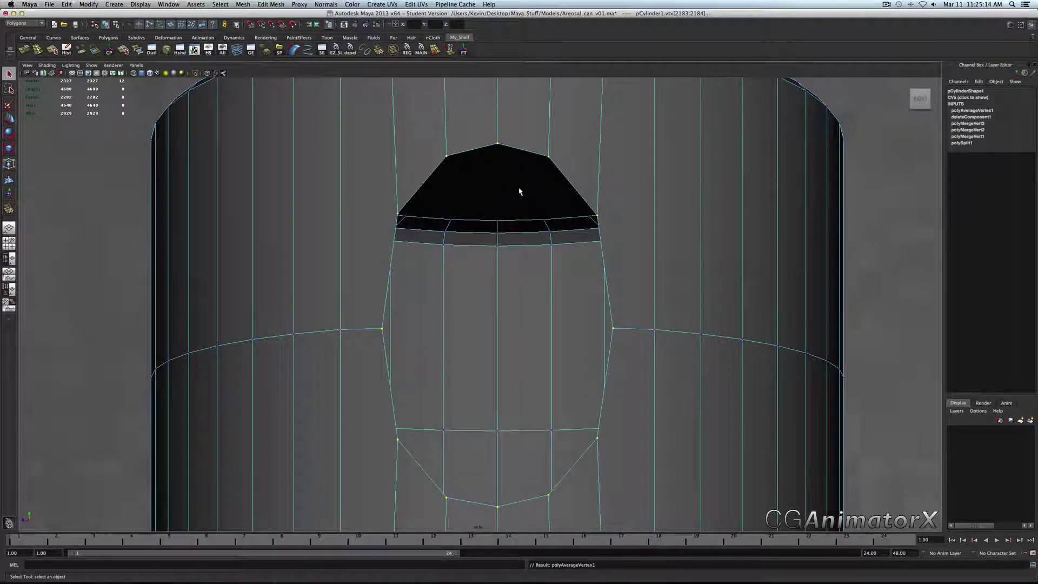
pyautogui.click(976, 111)
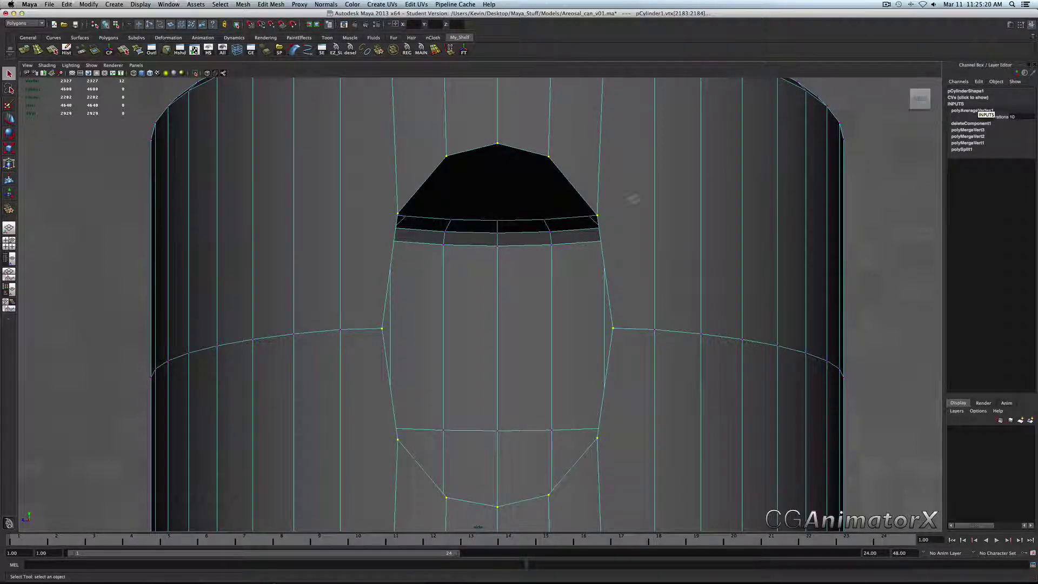
# Scale the hole's border vertices down vertically until the opening looks round
pyautogui.press('r')
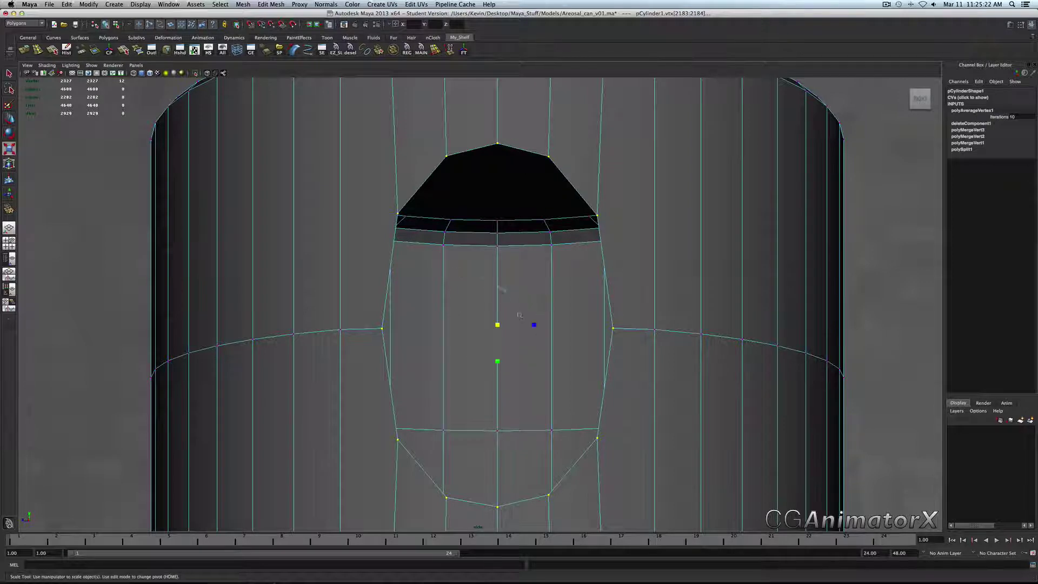
pyautogui.moveTo(497, 361); pyautogui.dragTo(497, 349)
pyautogui.press('q')
# Insert one horizontal edge loop above and one below the nozzle's middle edge, running around to both sides of the opening
pyautogui.moveTo(630, 324)
pyautogui.mouseDown(button='right')
pyautogui.moveTo(653, 301)
pyautogui.moveTo(633, 325)
pyautogui.moveTo(632, 306)
pyautogui.mouseUp(button='right')
pyautogui.click(643, 317)
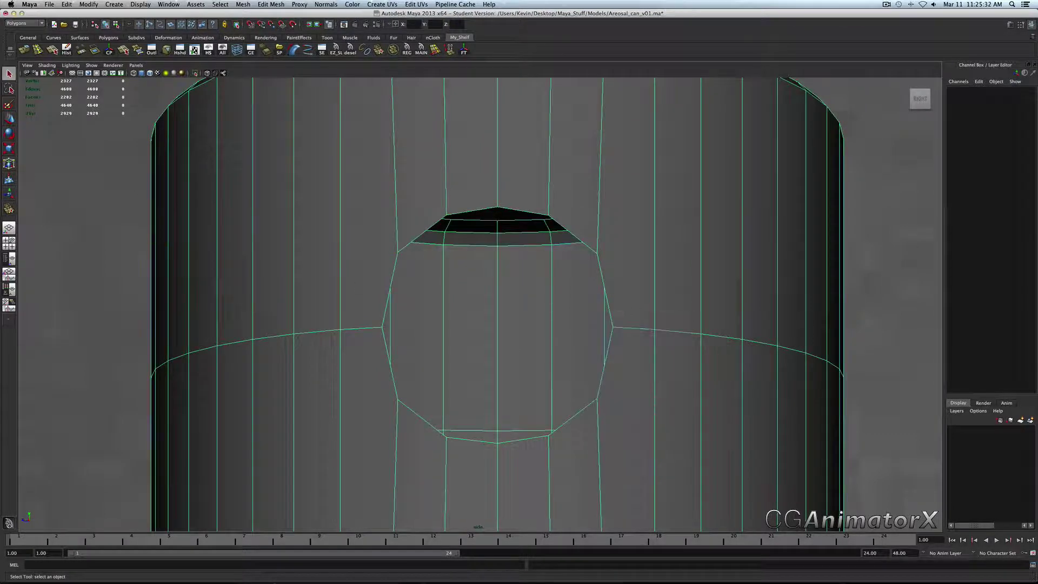
pyautogui.click(387, 285)
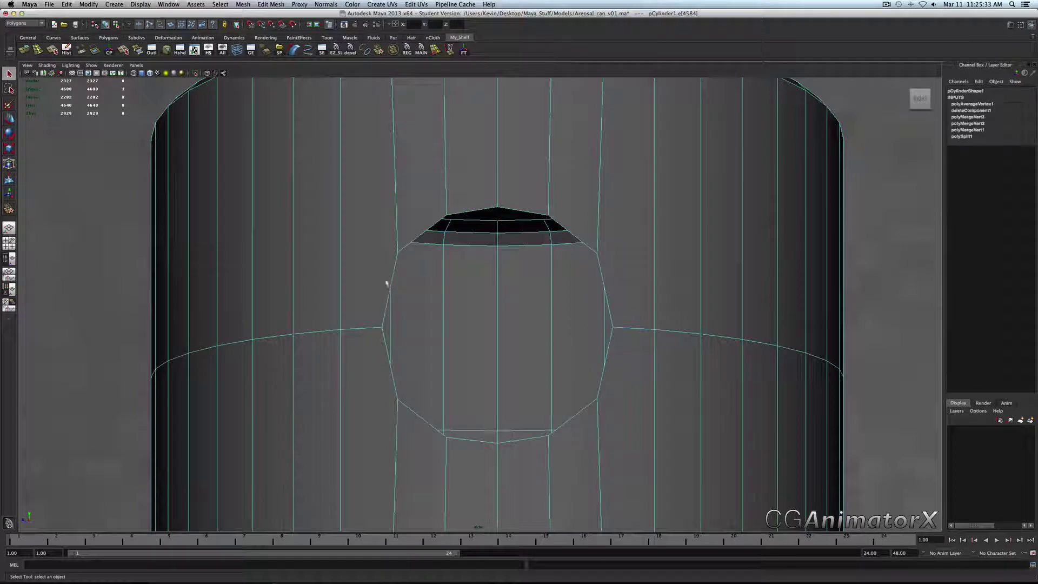
pyautogui.click(341, 263)
pyautogui.keyDown('shift'); pyautogui.moveTo(320, 261); pyautogui.dragTo(352, 274, button='right'); pyautogui.keyUp('shift')
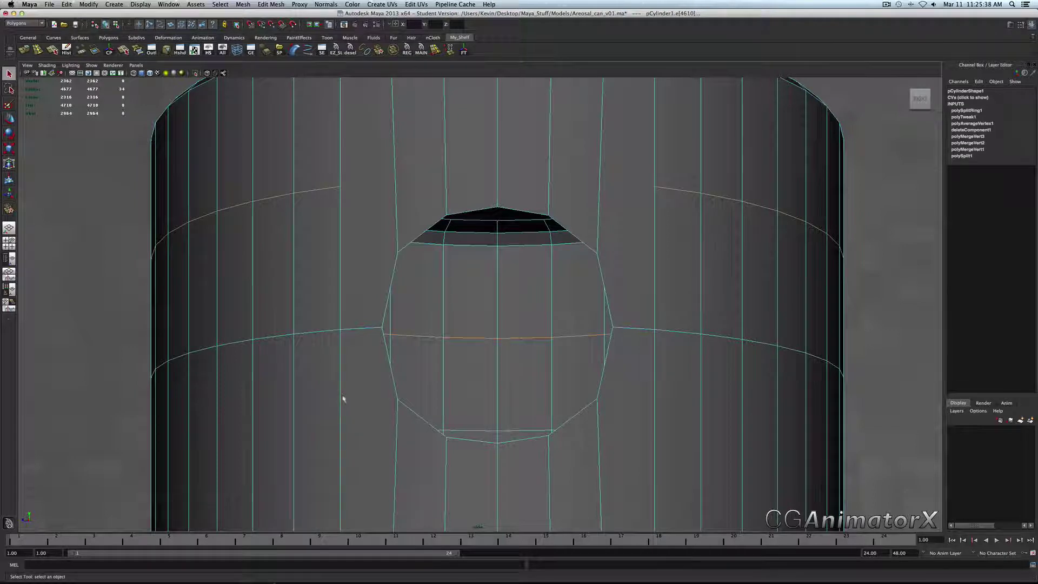
pyautogui.scroll(-6, 346, 396)
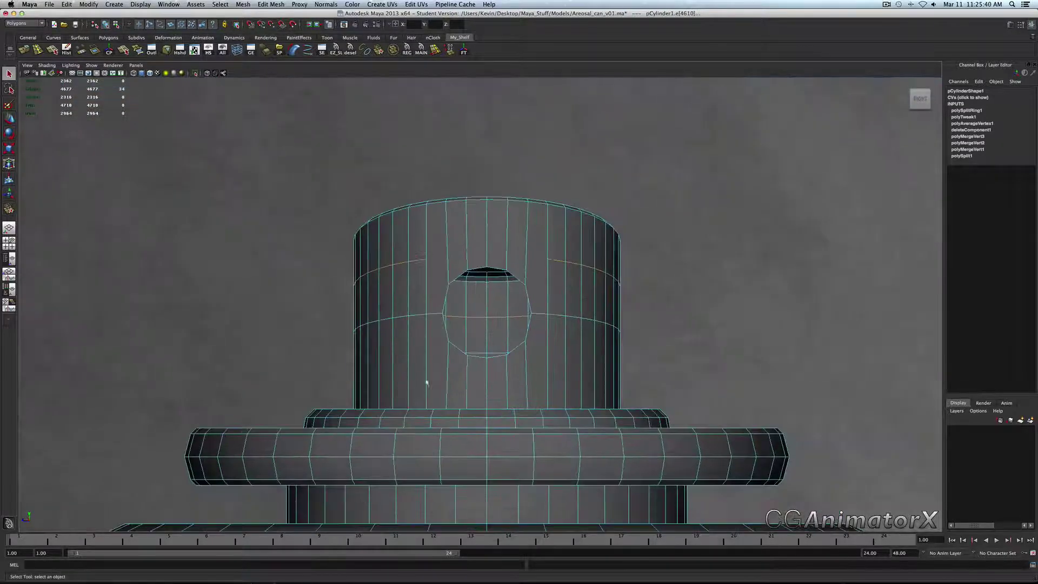
pyautogui.click(426, 370)
pyautogui.keyDown('shift'); pyautogui.moveTo(426, 370); pyautogui.dragTo(427, 372, button='right'); pyautogui.keyUp('shift')
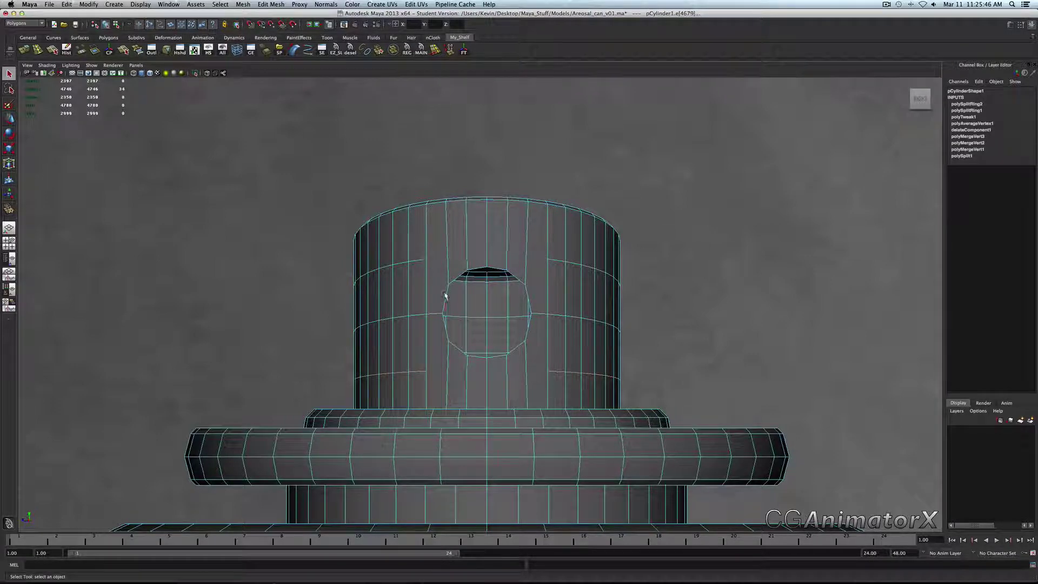
# Connect the upper and lower edge loop ends left of the opening to the hole's border with the Split Polygon Tool
pyautogui.scroll(5, 430, 281)
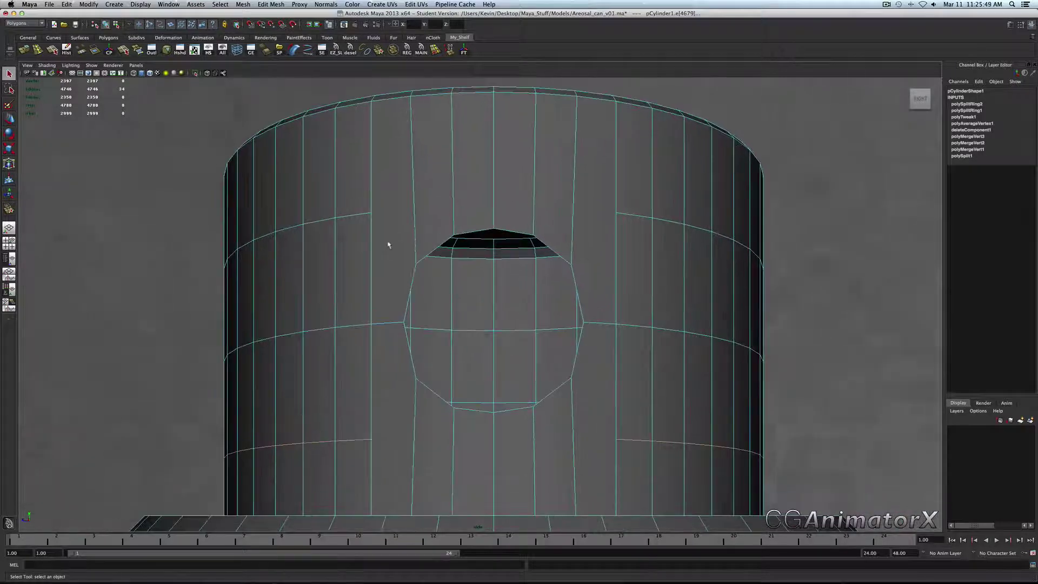
pyautogui.press('F8')
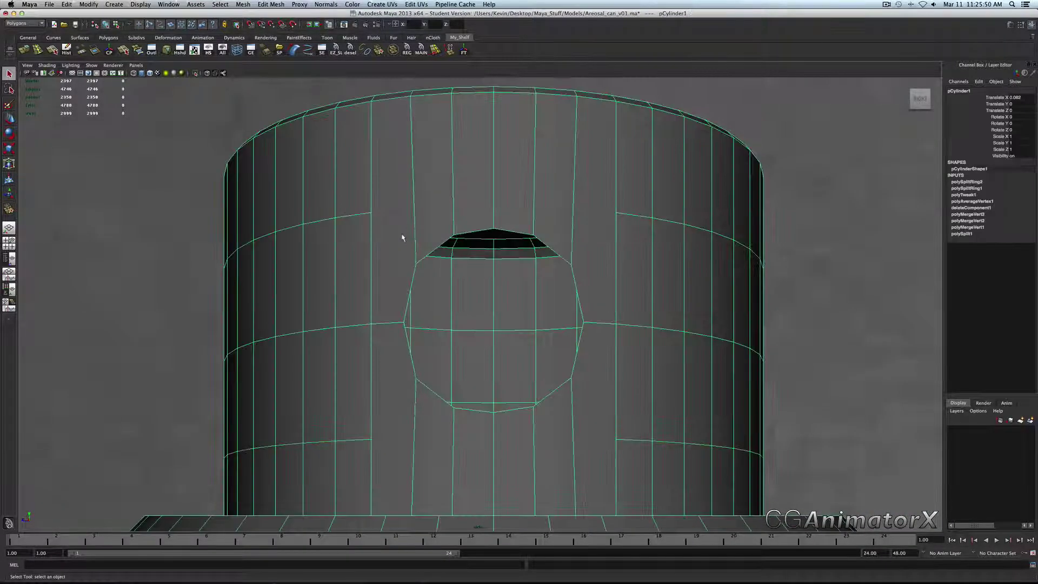
pyautogui.moveTo(401, 238); pyautogui.dragTo(279, 234, button='right')
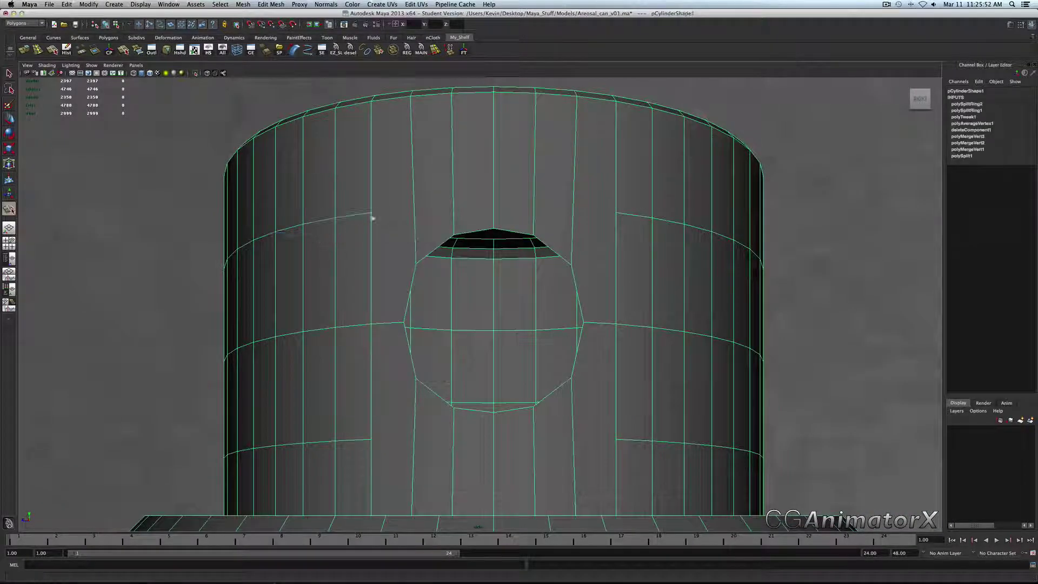
pyautogui.click(372, 214)
pyautogui.click(408, 293)
pyautogui.press('Return')
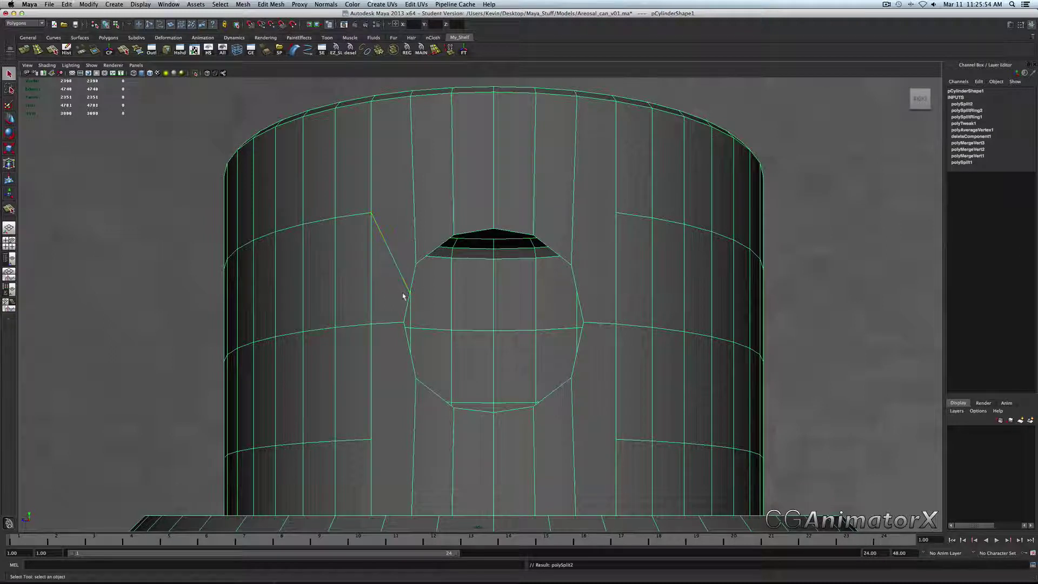
pyautogui.press('y')
pyautogui.moveTo(374, 414); pyautogui.dragTo(385, 433)
pyautogui.press('Return')
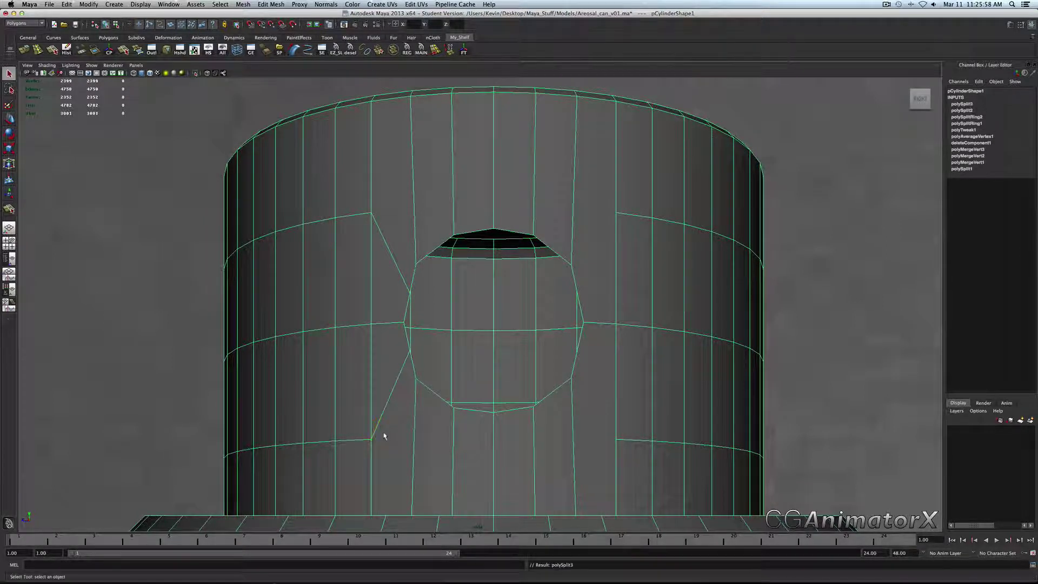
# Split the face from the hole's upper-right border vertex to the end of the upper edge loop beside it
pyautogui.press('y')
pyautogui.press('y')
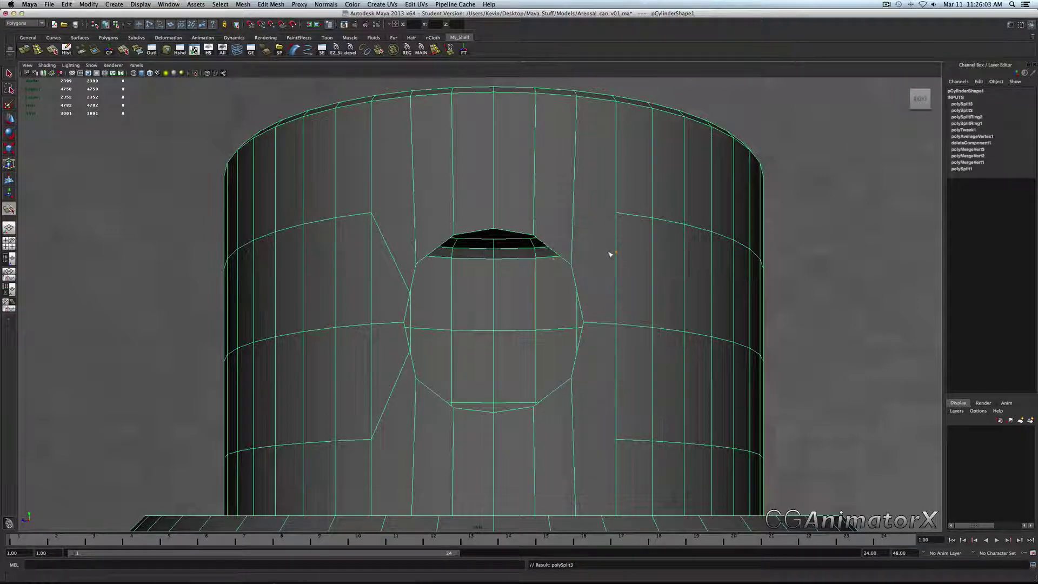
pyautogui.click(577, 292)
pyautogui.click(613, 221)
pyautogui.press('Return')
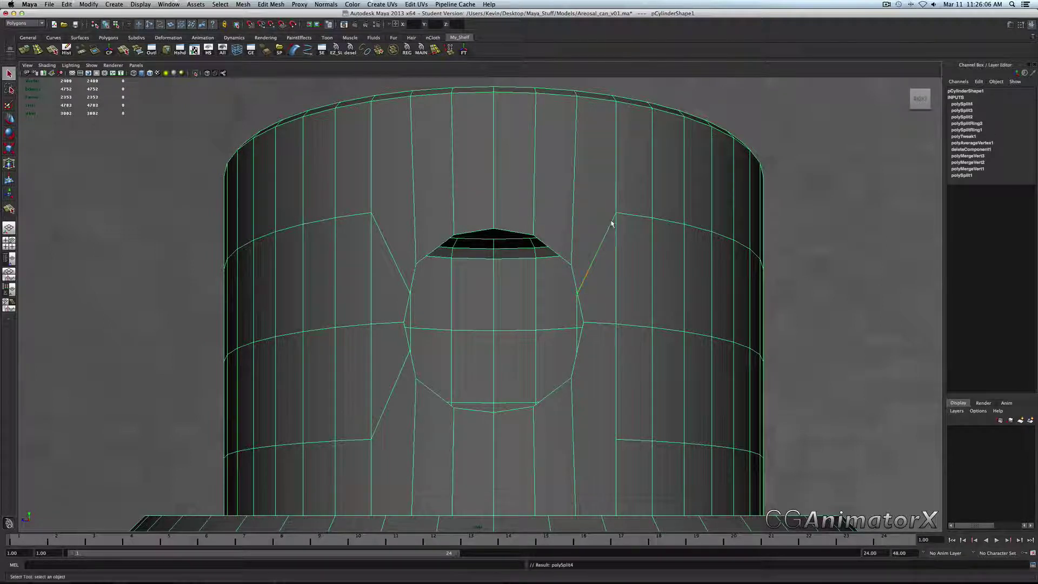
# Try to split the face between the hole's lower-right border vertex and the end of the lower edge loop
pyautogui.click(578, 349)
pyautogui.click(617, 441)
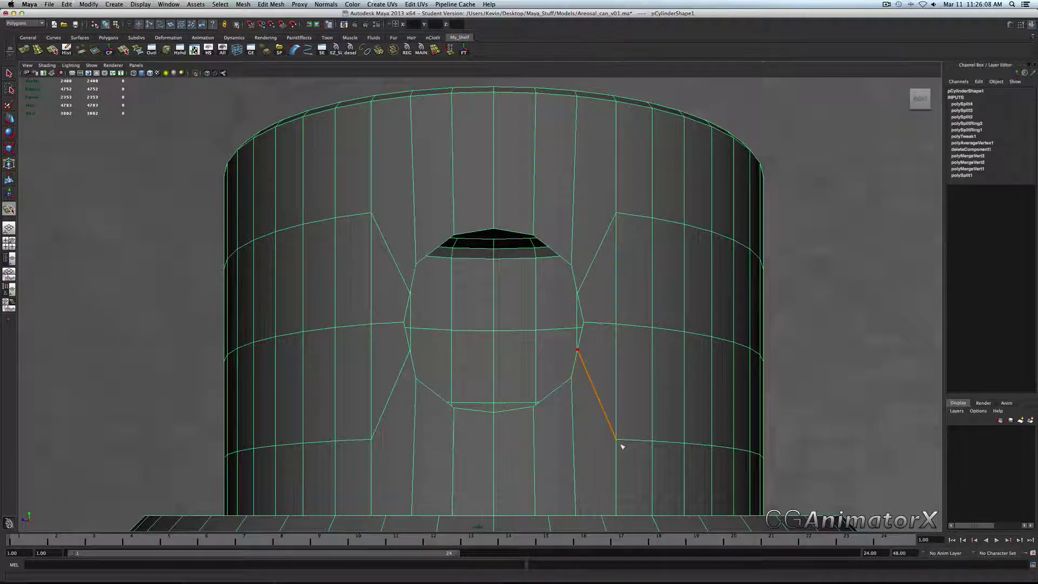
pyautogui.press('Return')
pyautogui.press('z')
pyautogui.press('y')
pyautogui.moveTo(589, 373); pyautogui.dragTo(590, 359)
pyautogui.press('q')
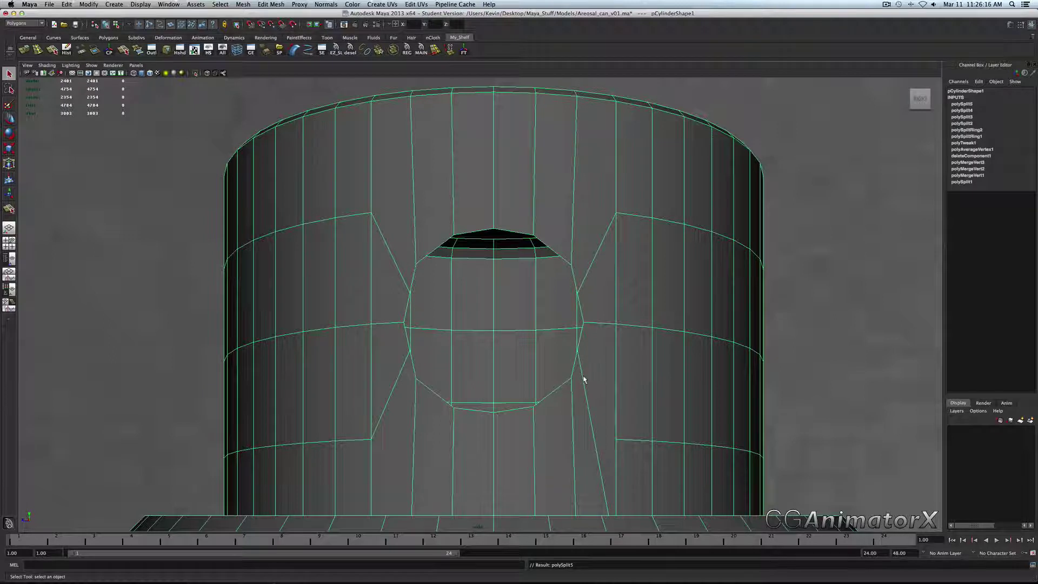
# Undo the misplaced lower-right split and delete the can's construction history
pyautogui.hotkey('ctrl', 'z')
pyautogui.click(67, 49)
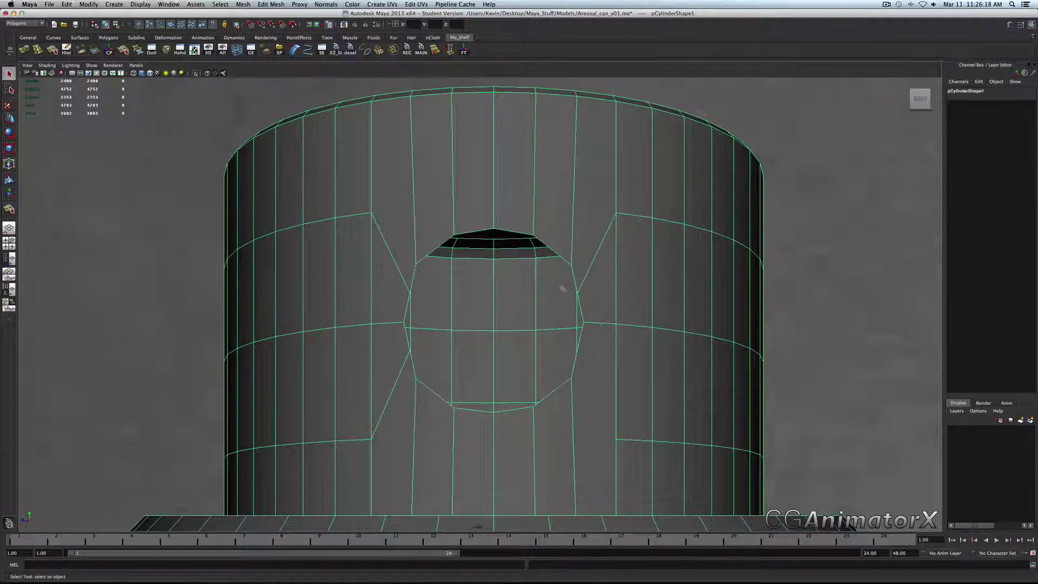
pyautogui.keyDown('shift'); pyautogui.moveTo(623, 395); pyautogui.dragTo(546, 394, button='right'); pyautogui.keyUp('shift')
pyautogui.click(620, 433)
pyautogui.click(589, 364)
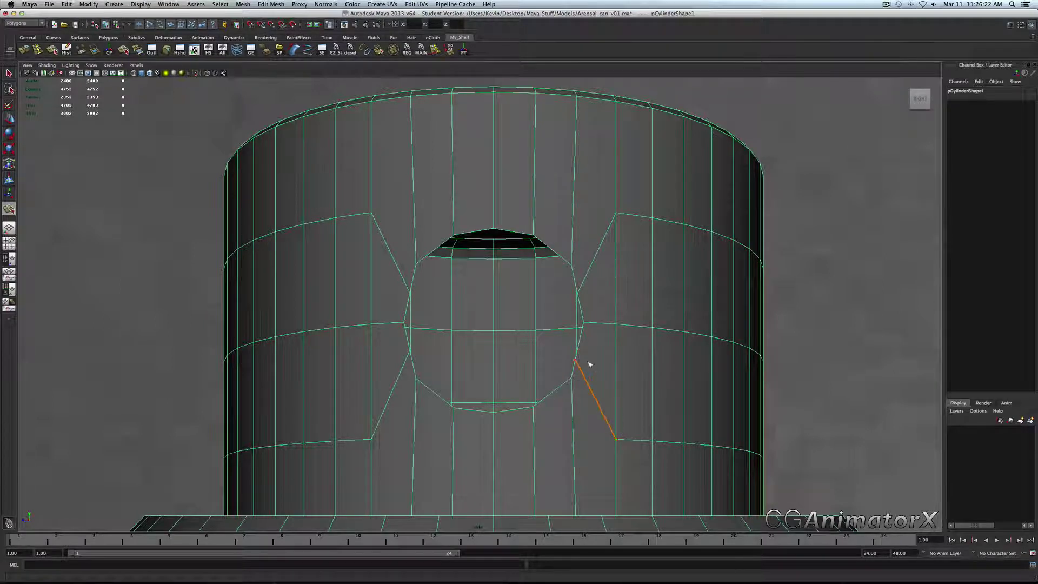
pyautogui.press('q')
pyautogui.press('y')
pyautogui.click(578, 349)
pyautogui.press('q')
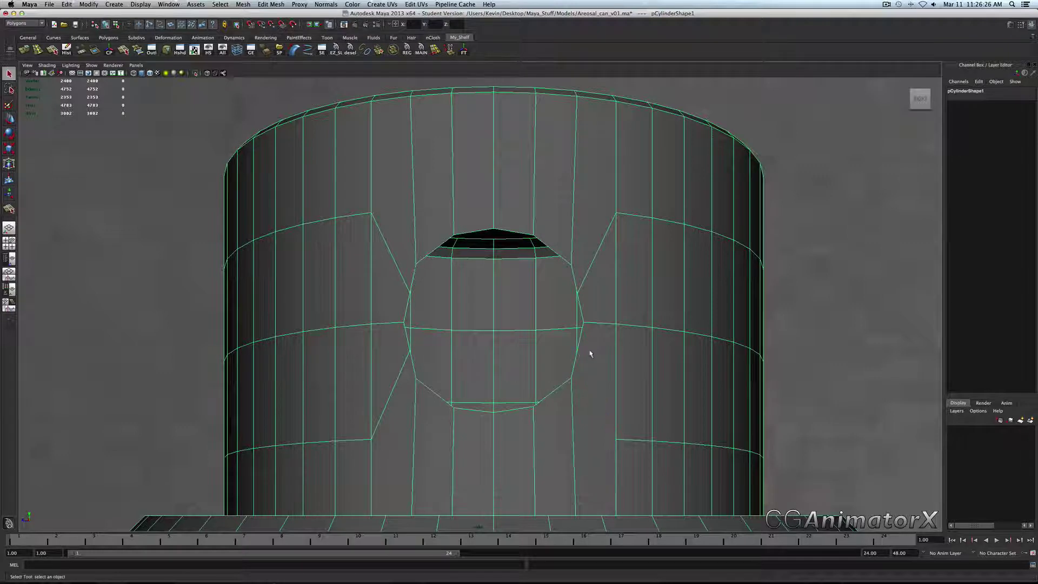
pyautogui.press('y')
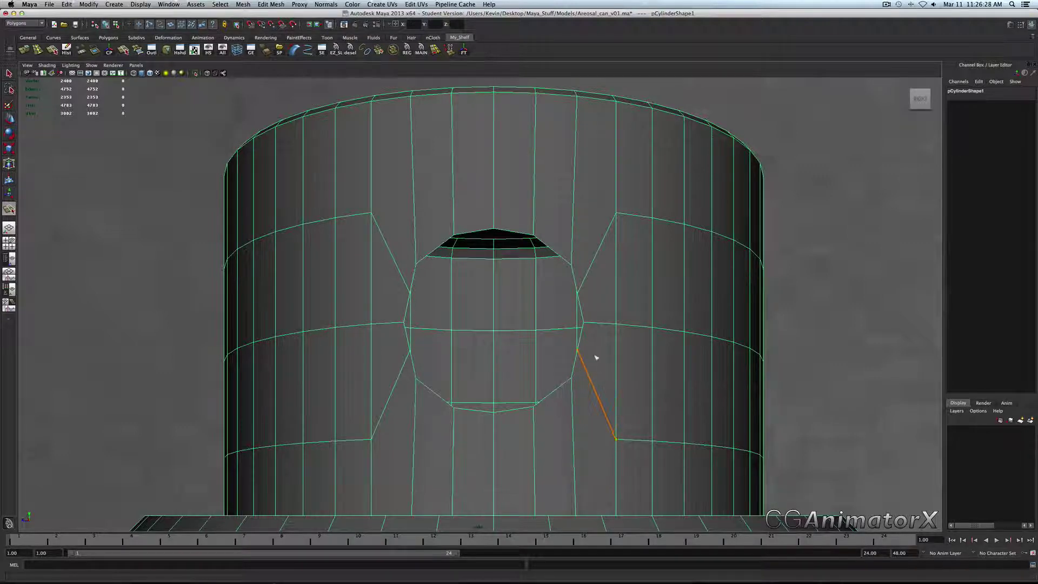
pyautogui.click(595, 357)
pyautogui.press('q')
pyautogui.press('z')
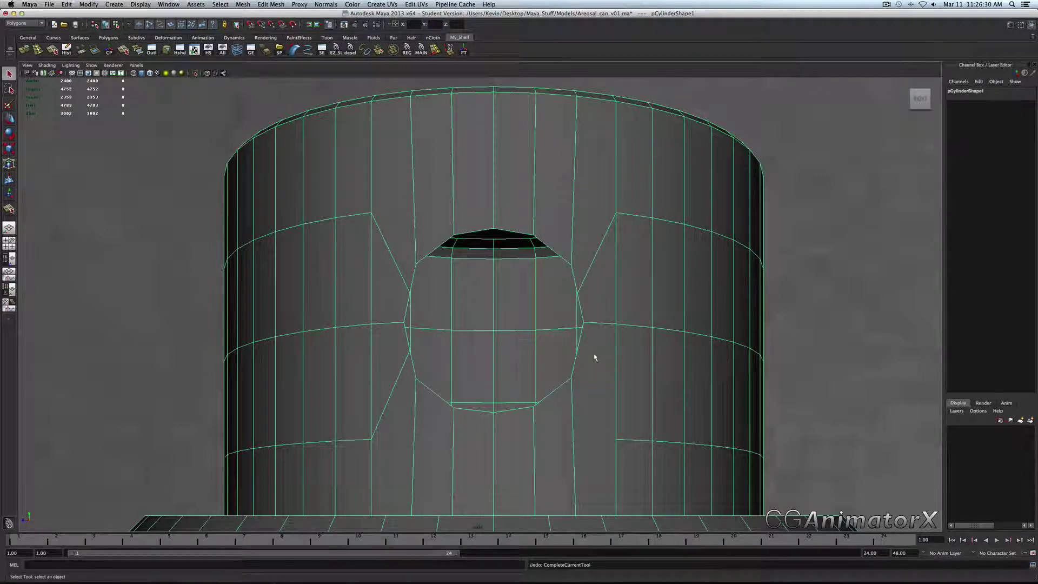
# Connect the lower edge loop's end right of the opening to the hole's lower-right border vertex with the Split Polygon Tool
pyautogui.keyDown('shift'); pyautogui.moveTo(595, 356); pyautogui.dragTo(598, 351, button='right'); pyautogui.keyUp('shift')
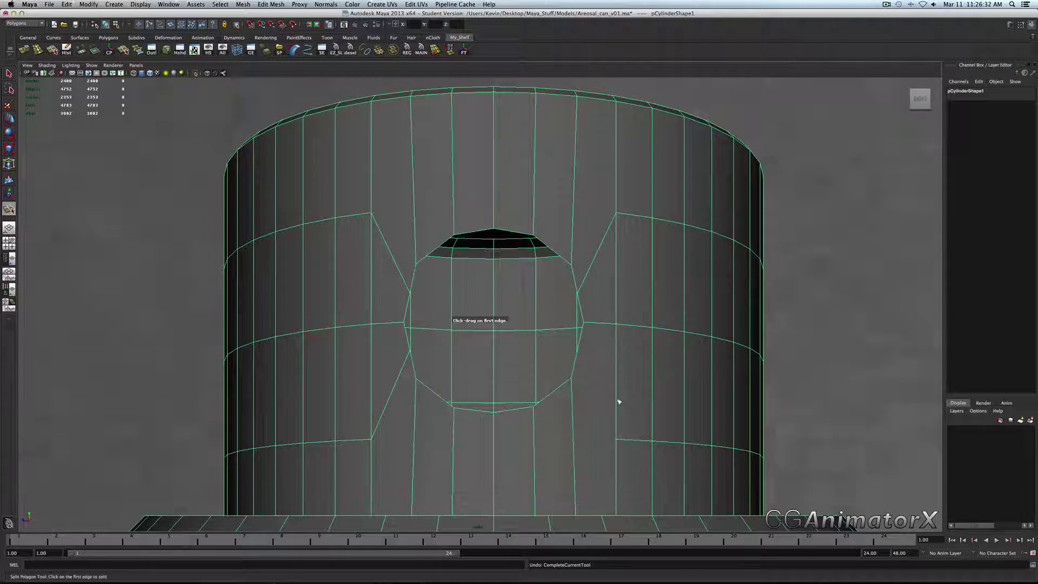
pyautogui.moveTo(617, 401); pyautogui.dragTo(619, 439)
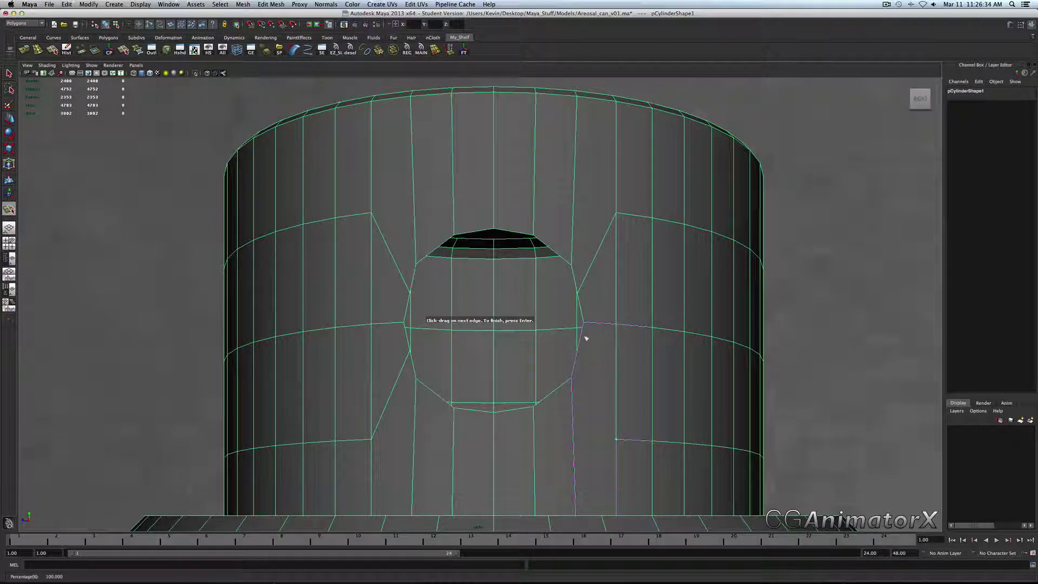
pyautogui.moveTo(584, 338); pyautogui.dragTo(577, 352)
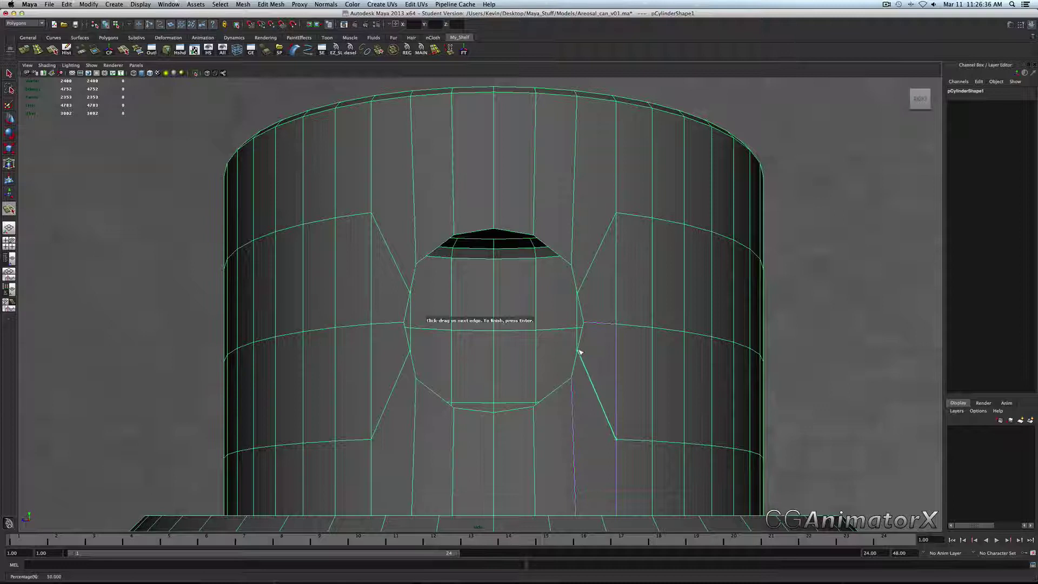
pyautogui.press('Return')
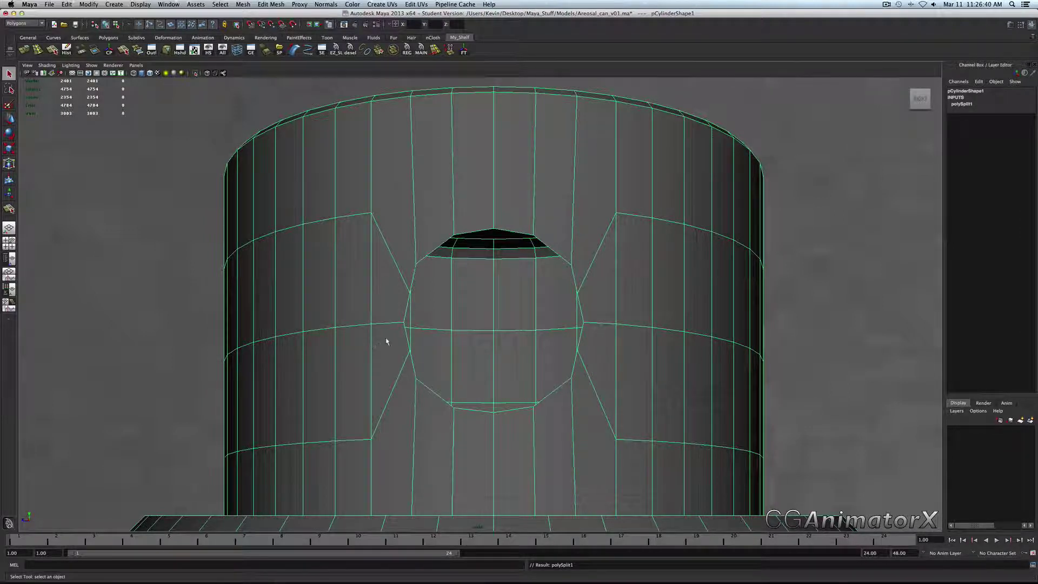
# Select the nozzle opening's border edge loop, convert it to vertices and average them
pyautogui.rightClick(400, 280)
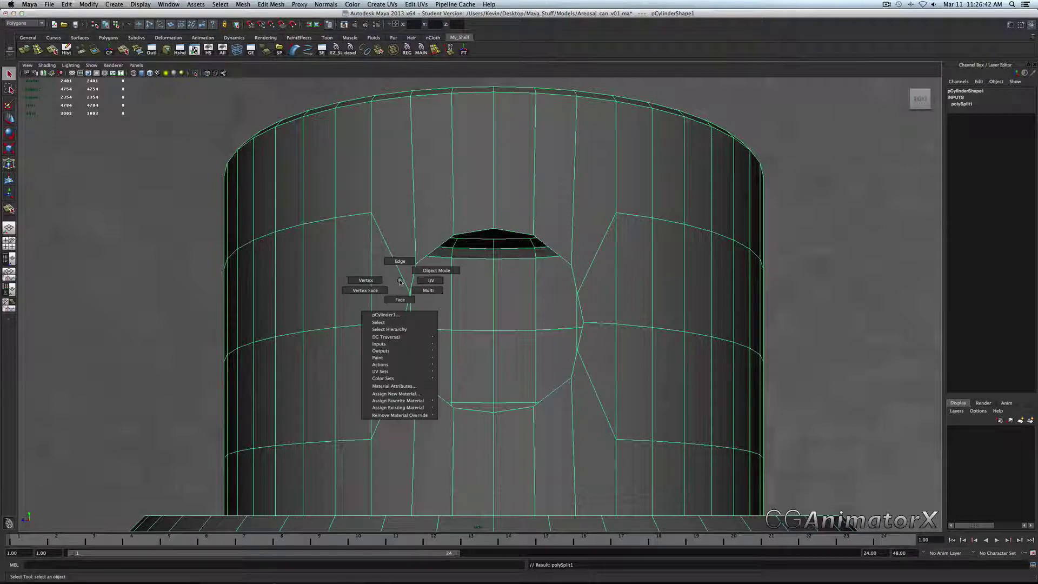
pyautogui.moveTo(400, 308); pyautogui.dragTo(382, 286, button='right')
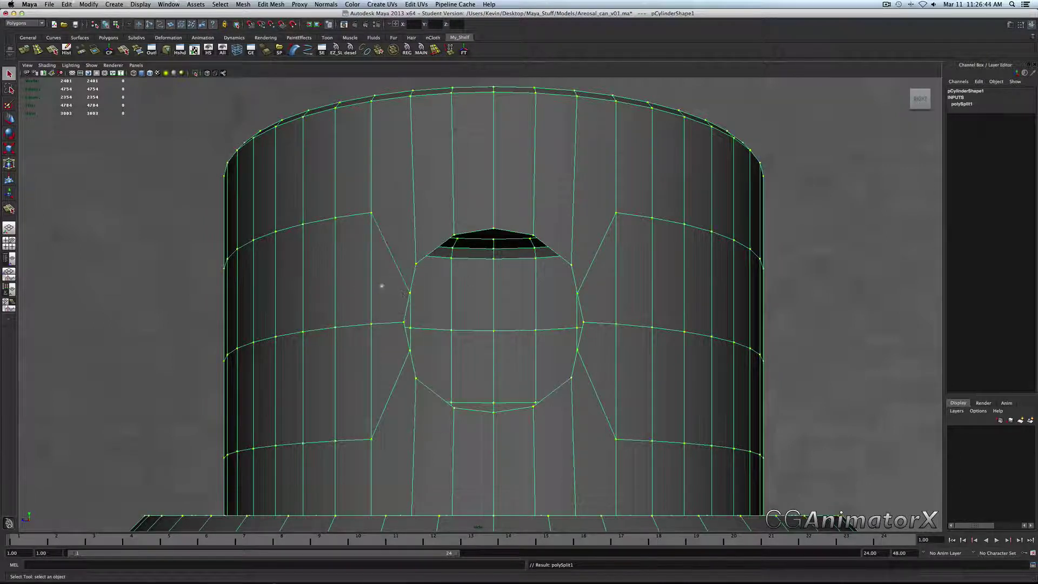
pyautogui.click(415, 263)
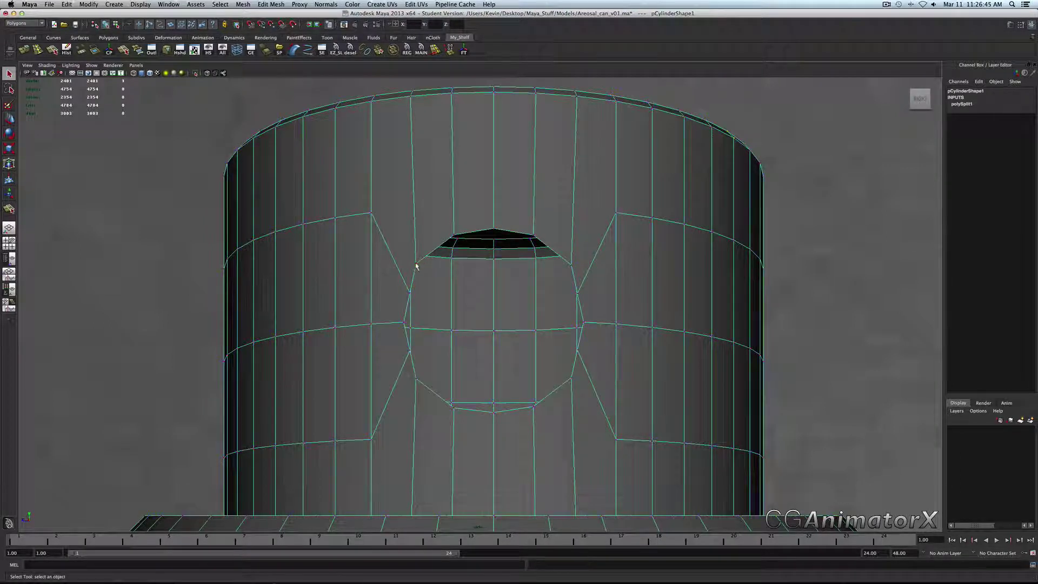
pyautogui.click(443, 242)
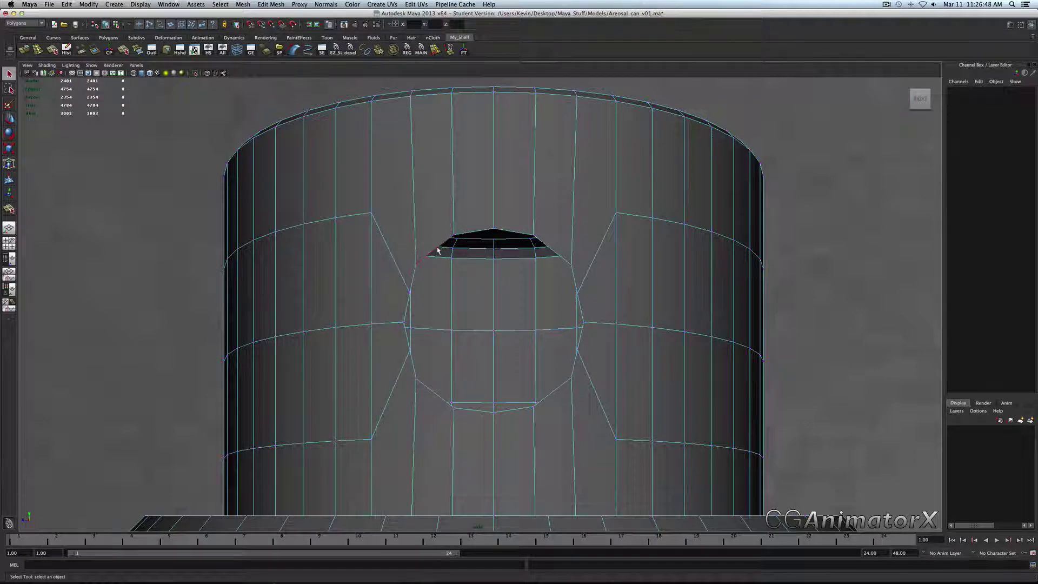
pyautogui.doubleClick(438, 250)
pyautogui.keyDown('ctrl'); pyautogui.rightClick(516, 218); pyautogui.keyUp('ctrl')
pyautogui.keyDown('ctrl'); pyautogui.moveTo(515, 219); pyautogui.dragTo(468, 221, button='right'); pyautogui.keyUp('ctrl')
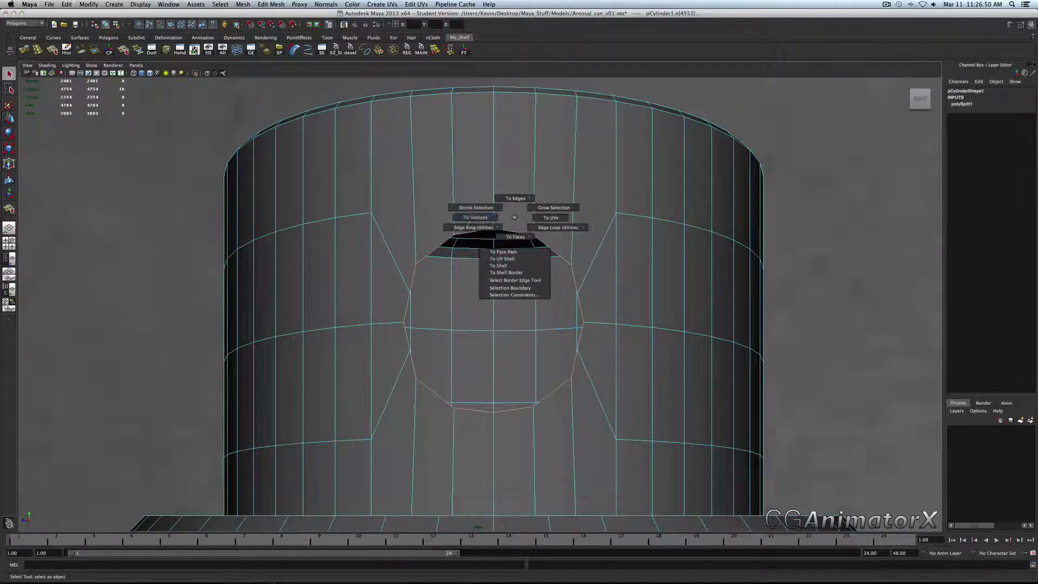
pyautogui.keyDown('shift'); pyautogui.moveTo(539, 227); pyautogui.dragTo(560, 217, button='right'); pyautogui.keyUp('shift')
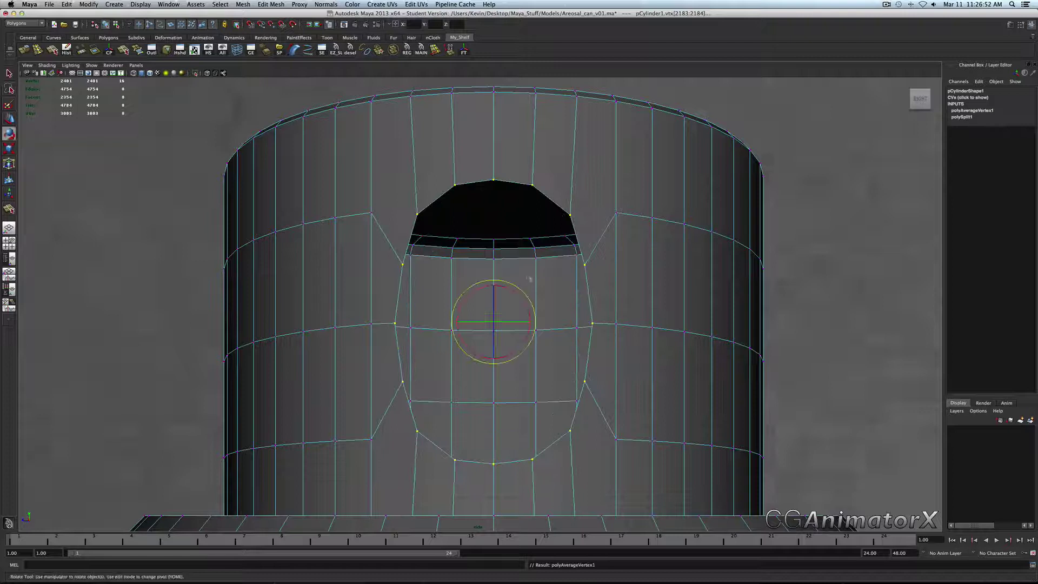
# Scale the opening's averaged border vertices down vertically so the hole becomes nearly circular
pyautogui.press('r')
pyautogui.moveTo(493, 358); pyautogui.dragTo(493, 346)
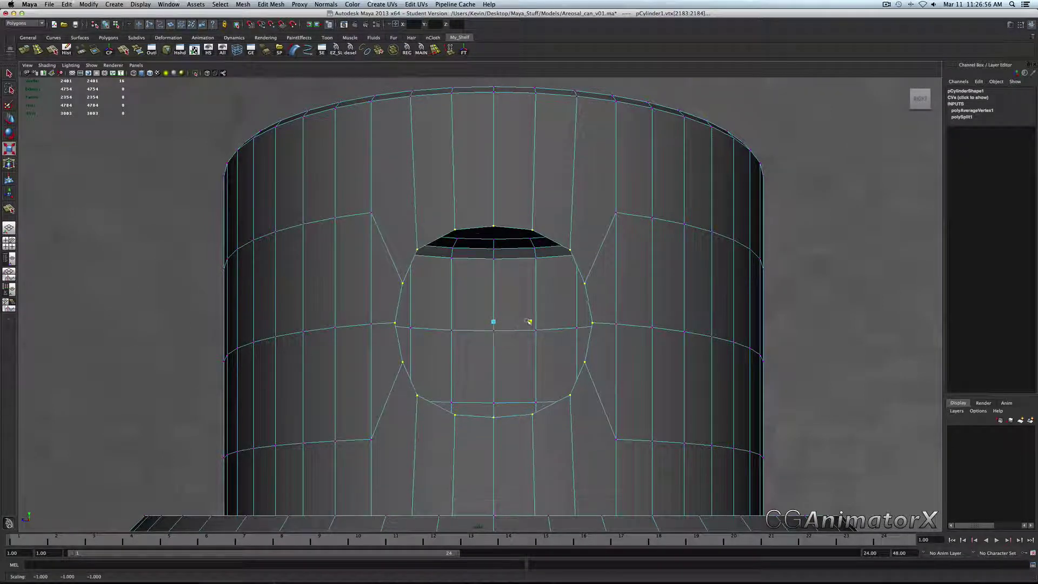
pyautogui.press('z')
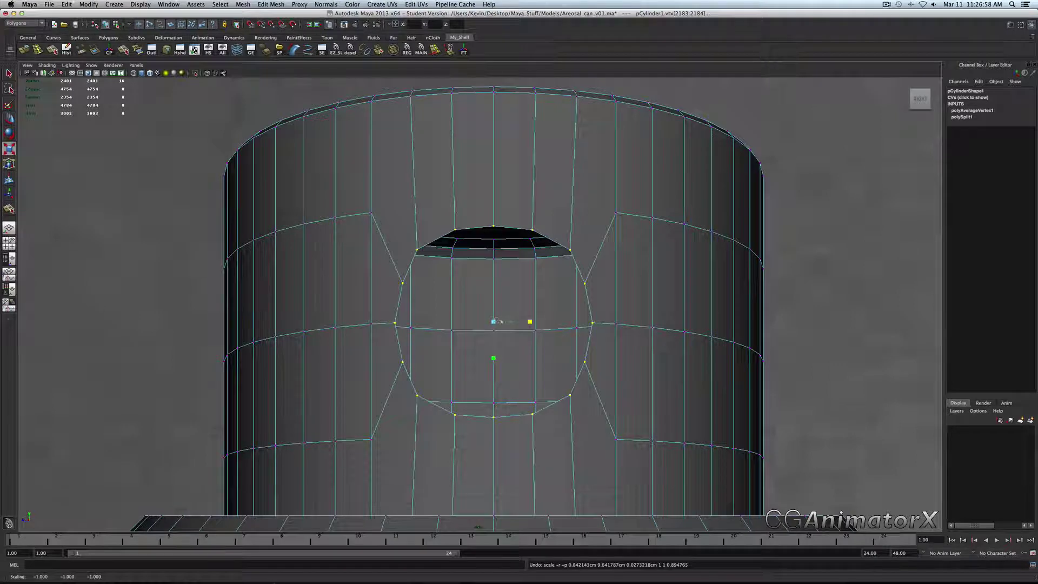
pyautogui.moveTo(493, 321); pyautogui.dragTo(492, 321)
pyautogui.moveTo(493, 359); pyautogui.dragTo(493, 359)
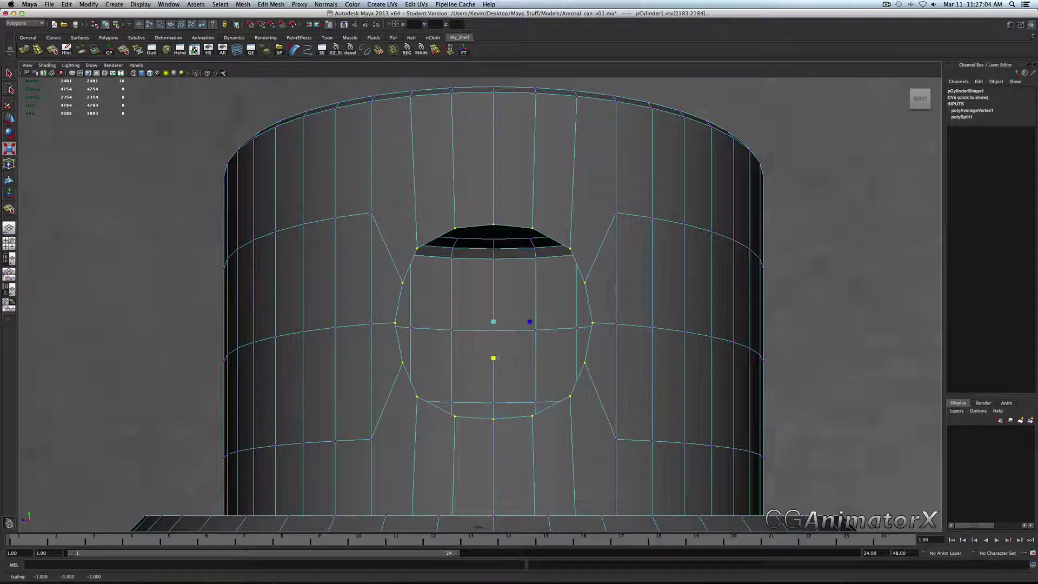
# Insert two edge loops around the nozzle, meeting the opening's sides just above and below its middle loop
pyautogui.press('q')
pyautogui.moveTo(597, 296); pyautogui.dragTo(627, 267, button='right')
pyautogui.click(598, 316)
pyautogui.moveTo(598, 317); pyautogui.dragTo(543, 293, button='right')
pyautogui.click(588, 300)
pyautogui.click(588, 351)
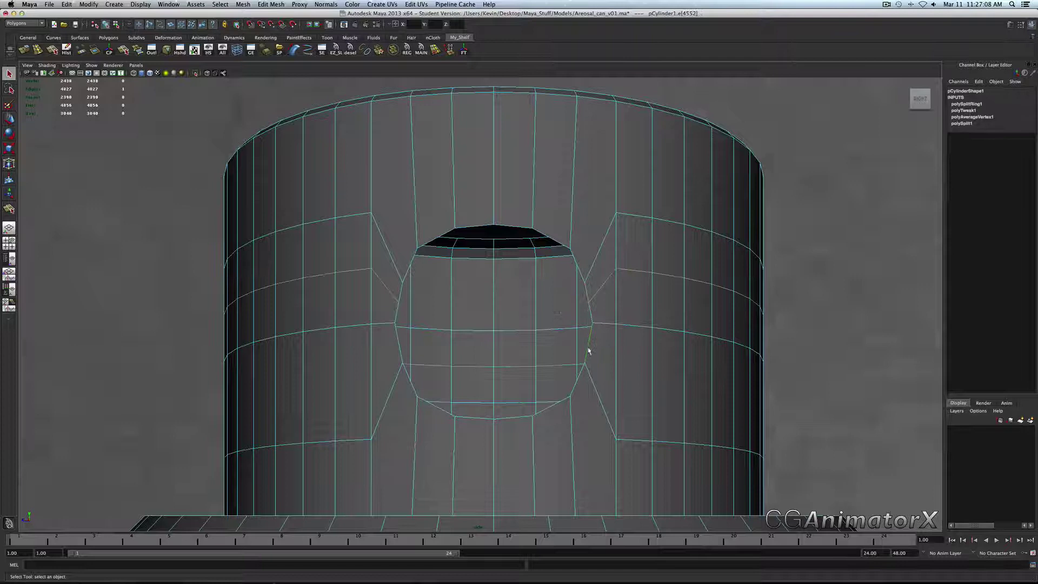
pyautogui.press('g')
pyautogui.moveTo(623, 313); pyautogui.dragTo(548, 285, button='right')
pyautogui.click(620, 306)
# Average the opening's border vertices again and squash them vertically into a round shape, undoing the extra horizontal scaling
pyautogui.doubleClick(579, 268)
pyautogui.press('r')
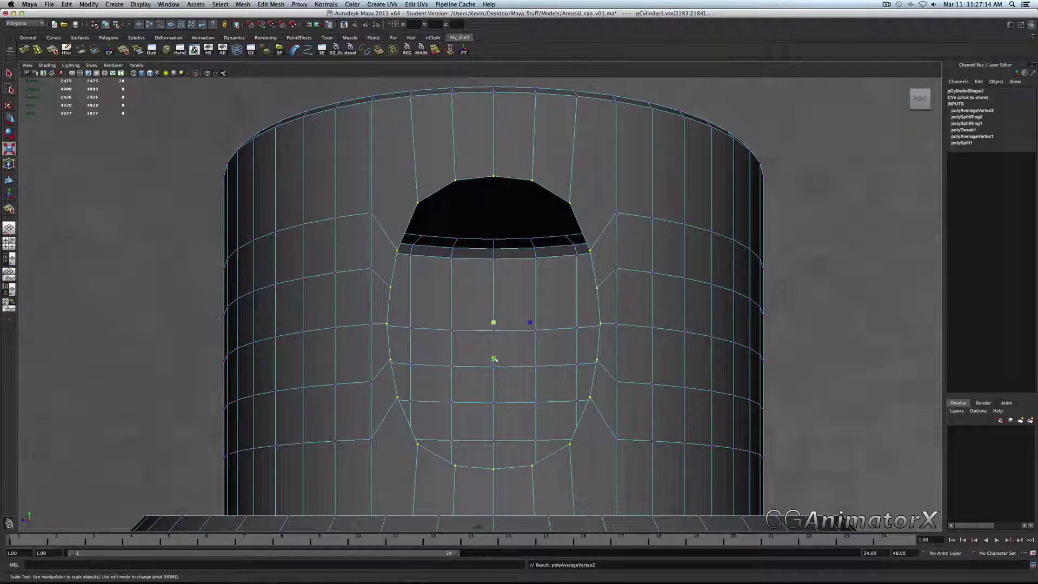
pyautogui.moveTo(493, 358); pyautogui.dragTo(528, 323)
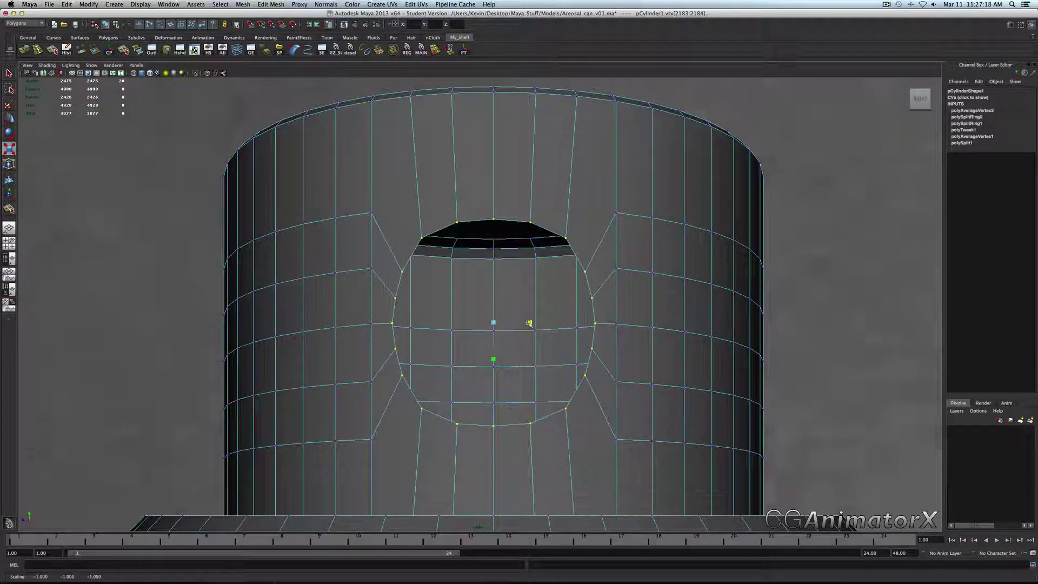
pyautogui.press('z')
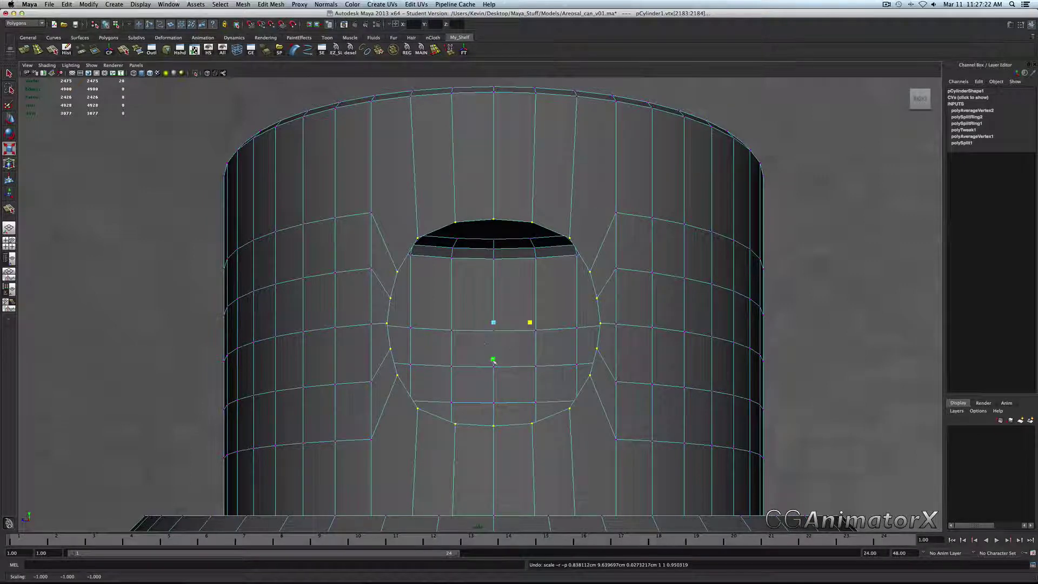
# Return to object mode and examine the deselected can's nozzle opening in the perspective view
pyautogui.press('q')
pyautogui.press('F8')
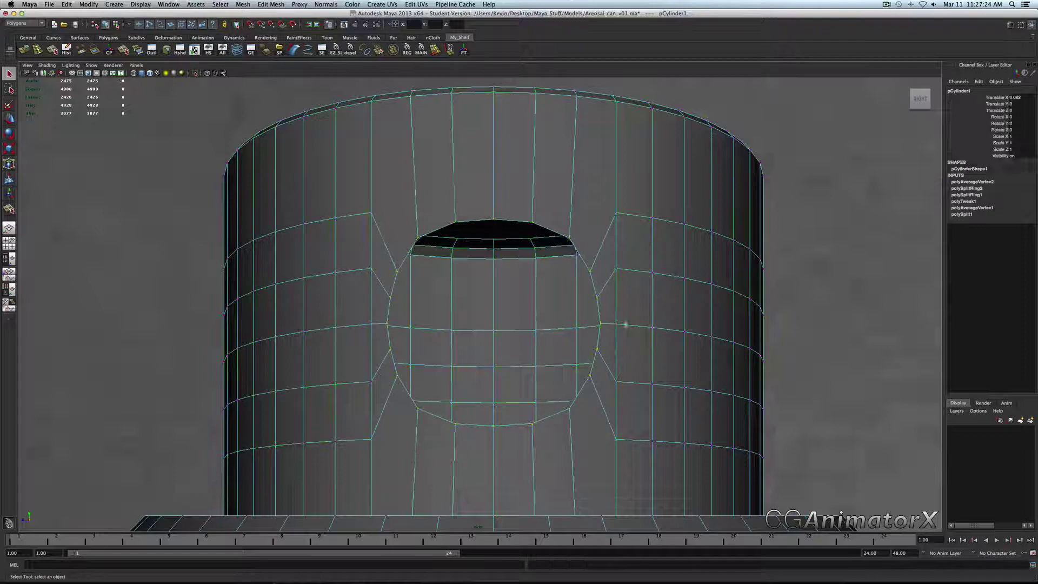
pyautogui.press('space')
pyautogui.moveTo(620, 330); pyautogui.dragTo(618, 323)
pyautogui.keyDown('alt'); pyautogui.moveTo(617, 324); pyautogui.dragTo(562, 327, button='right'); pyautogui.keyUp('alt')
pyautogui.keyDown('alt'); pyautogui.moveTo(563, 327); pyautogui.dragTo(546, 316); pyautogui.keyUp('alt')
pyautogui.keyDown('alt'); pyautogui.moveTo(546, 316); pyautogui.dragTo(572, 280, button='right'); pyautogui.keyUp('alt')
pyautogui.keyDown('alt'); pyautogui.moveTo(572, 280); pyautogui.dragTo(566, 379, button='middle'); pyautogui.keyUp('alt')
pyautogui.keyDown('alt'); pyautogui.moveTo(540, 378); pyautogui.dragTo(565, 387, button='right'); pyautogui.keyUp('alt')
pyautogui.keyDown('alt'); pyautogui.moveTo(566, 387); pyautogui.dragTo(518, 378); pyautogui.keyUp('alt')
pyautogui.keyDown('alt'); pyautogui.moveTo(535, 216); pyautogui.dragTo(540, 292, button='middle'); pyautogui.keyUp('alt')
pyautogui.keyDown('alt'); pyautogui.moveTo(540, 292); pyautogui.dragTo(569, 289, button='right'); pyautogui.keyUp('alt')
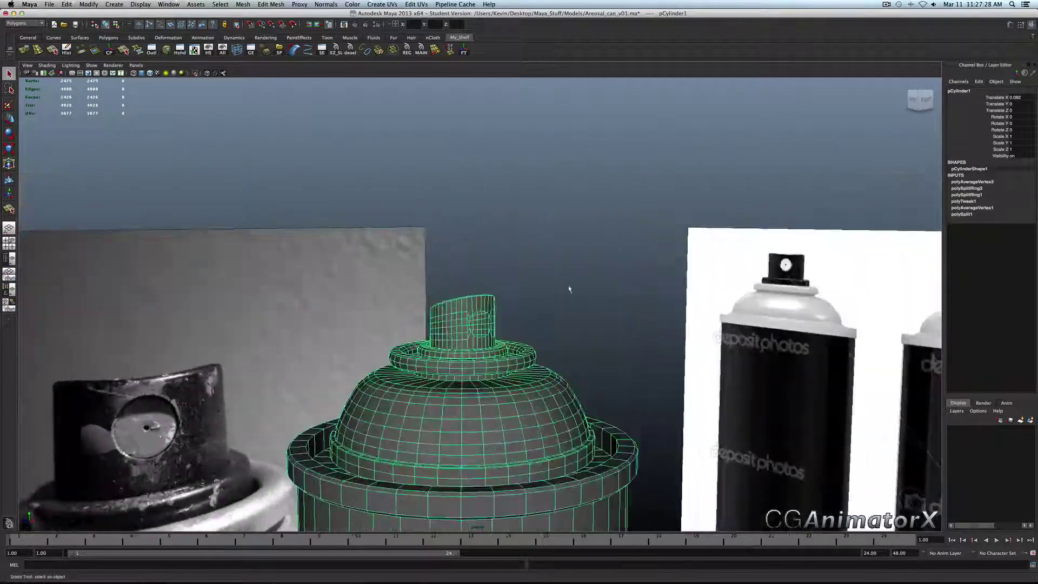
pyautogui.click(569, 289)
# Select the can and delete its construction history
pyautogui.keyDown('alt'); pyautogui.moveTo(303, 376); pyautogui.dragTo(220, 331); pyautogui.keyUp('alt')
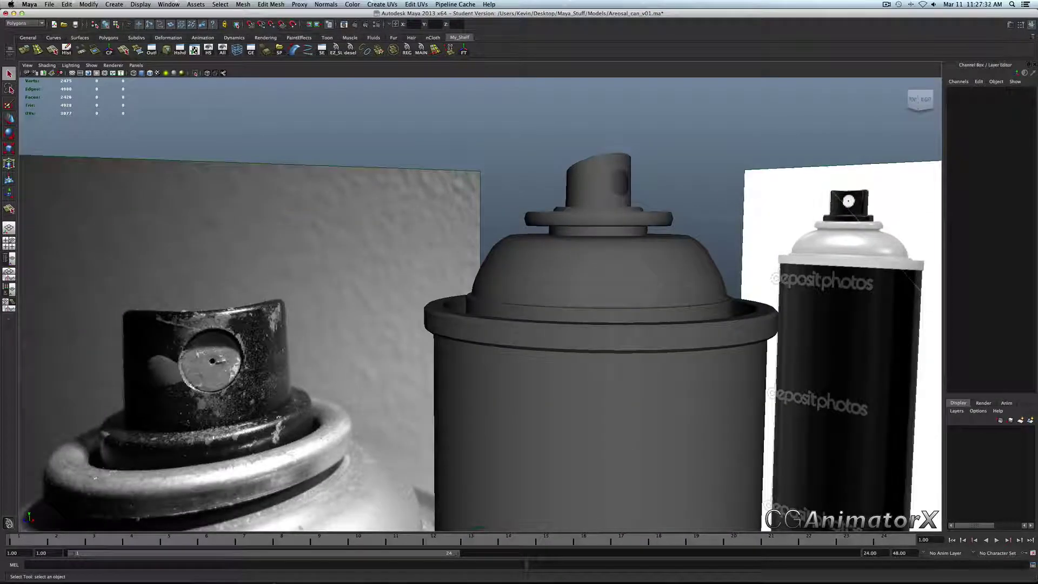
pyautogui.keyDown('alt'); pyautogui.moveTo(598, 186); pyautogui.dragTo(512, 273, button='middle'); pyautogui.keyUp('alt')
pyautogui.keyDown('alt'); pyautogui.moveTo(512, 273); pyautogui.dragTo(553, 282, button='right'); pyautogui.keyUp('alt')
pyautogui.moveTo(553, 282)
pyautogui.keyDown('alt'); pyautogui.mouseDown()
pyautogui.moveTo(487, 265)
pyautogui.moveTo(497, 265)
pyautogui.mouseUp(); pyautogui.keyUp('alt')
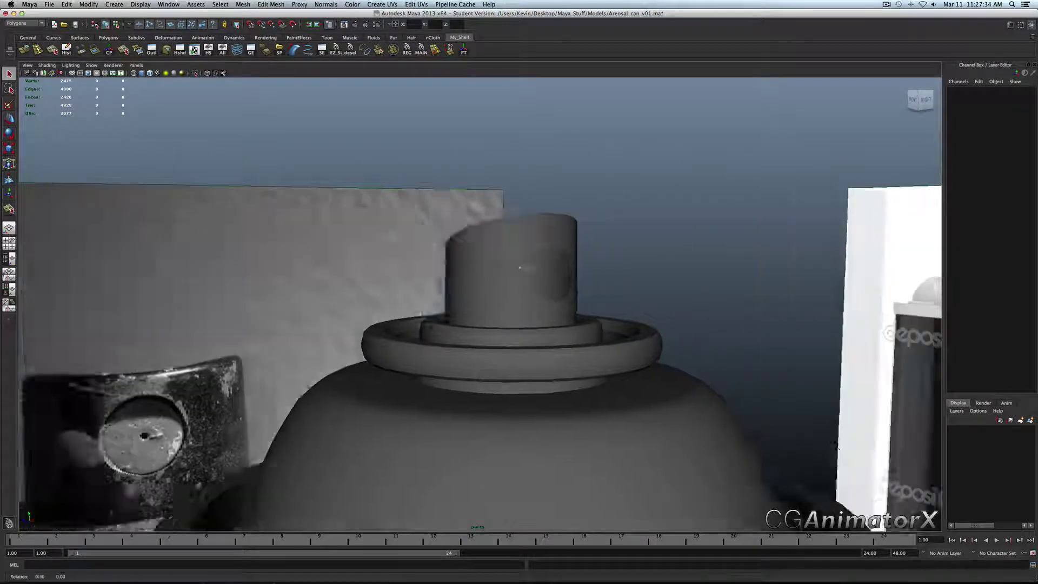
pyautogui.click(474, 262)
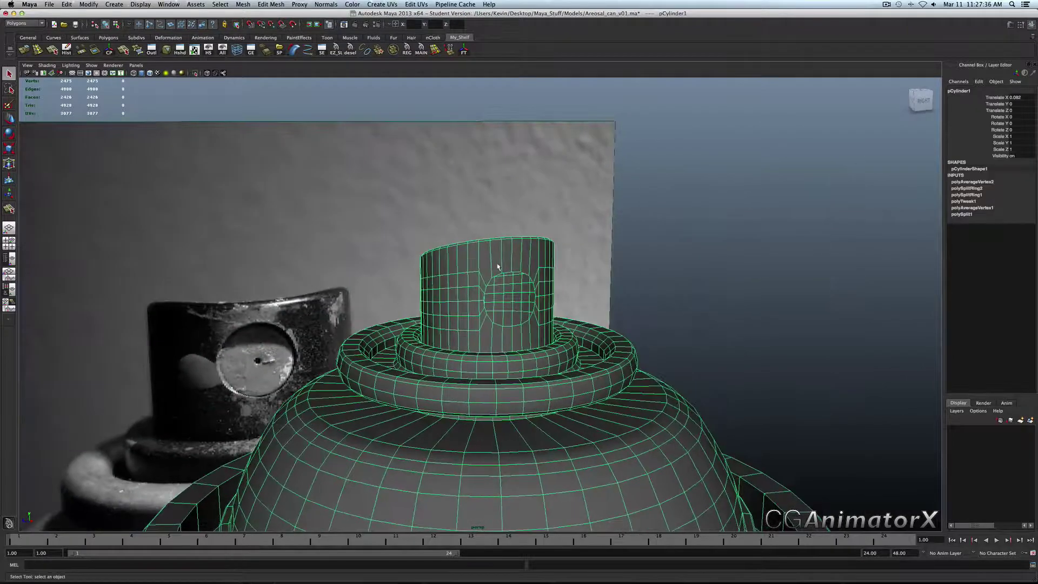
pyautogui.click(66, 49)
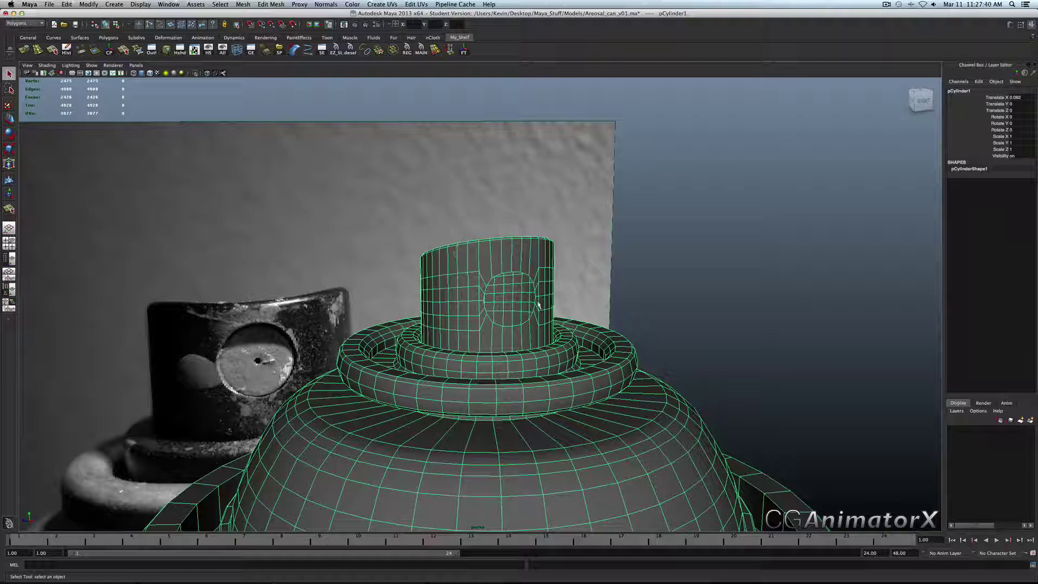
# Select the nozzle opening's border edge loop and extrude it
pyautogui.scroll(5, 538, 282)
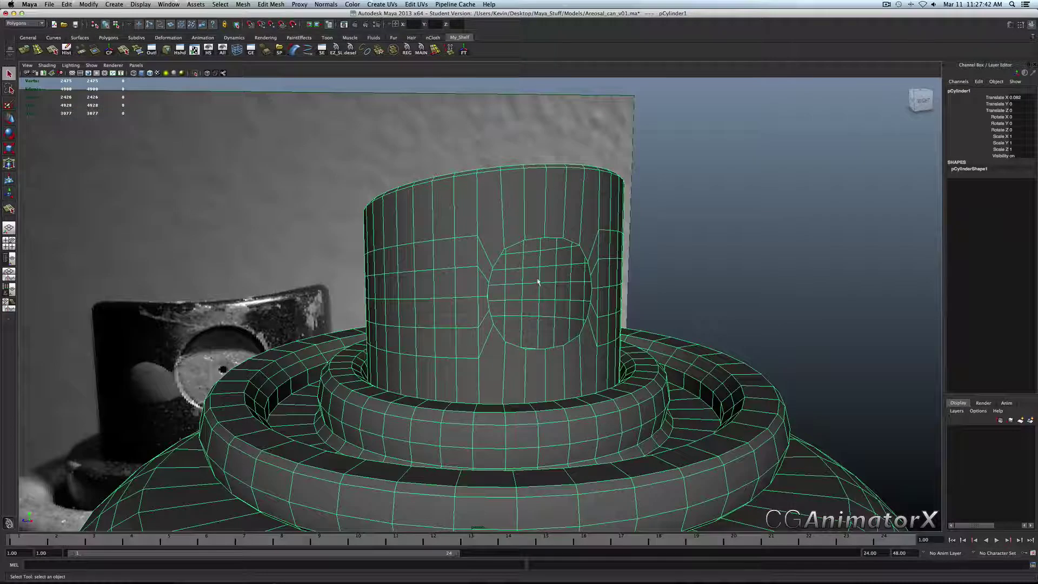
pyautogui.moveTo(534, 280)
pyautogui.keyDown('alt'); pyautogui.mouseDown()
pyautogui.moveTo(551, 283)
pyautogui.moveTo(440, 294)
pyautogui.mouseUp(); pyautogui.keyUp('alt')
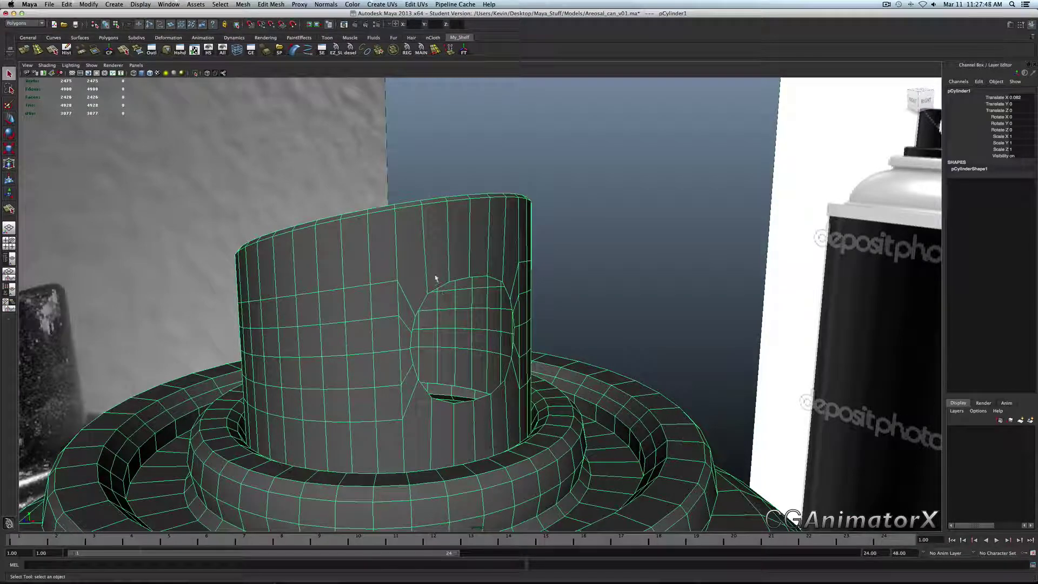
pyautogui.keyDown('alt'); pyautogui.moveTo(440, 281); pyautogui.dragTo(455, 258, button='middle'); pyautogui.keyUp('alt')
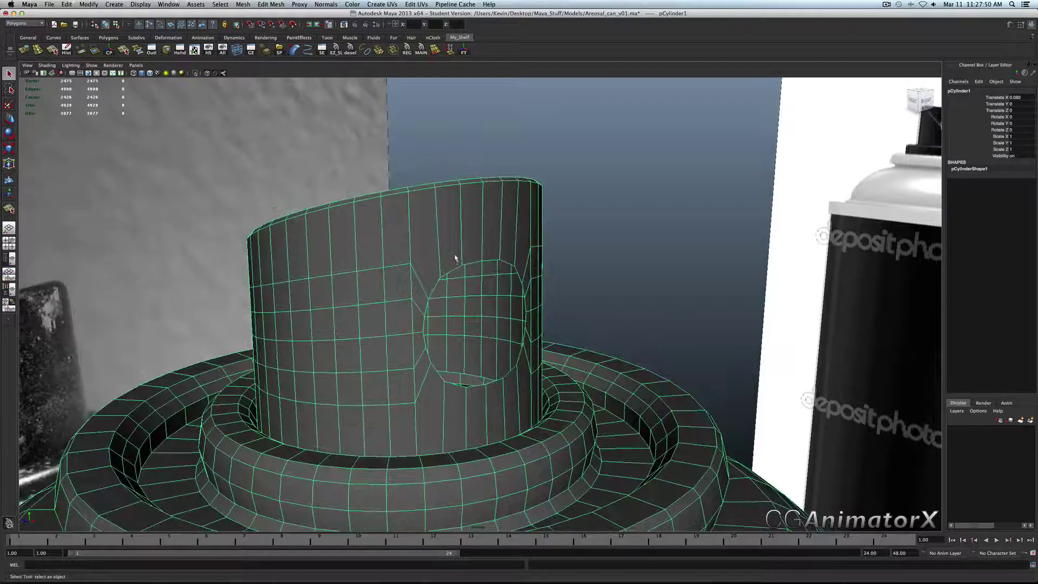
pyautogui.keyDown('alt'); pyautogui.moveTo(453, 260); pyautogui.dragTo(459, 243); pyautogui.keyUp('alt')
pyautogui.keyDown('alt'); pyautogui.moveTo(458, 242); pyautogui.dragTo(444, 303, button='middle'); pyautogui.keyUp('alt')
pyautogui.keyDown('alt'); pyautogui.moveTo(444, 302); pyautogui.dragTo(478, 238, button='right'); pyautogui.keyUp('alt')
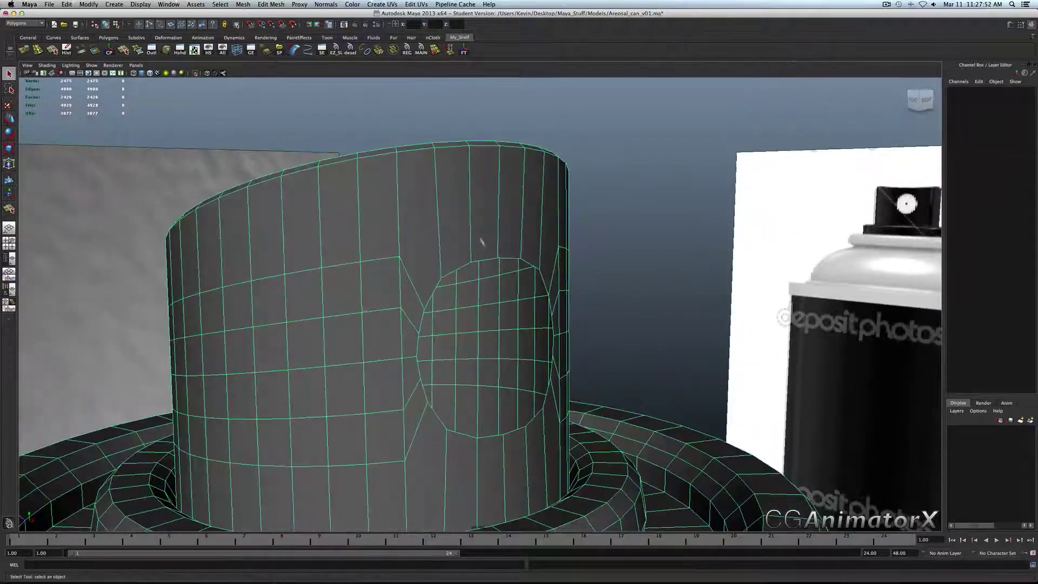
pyautogui.doubleClick(481, 263)
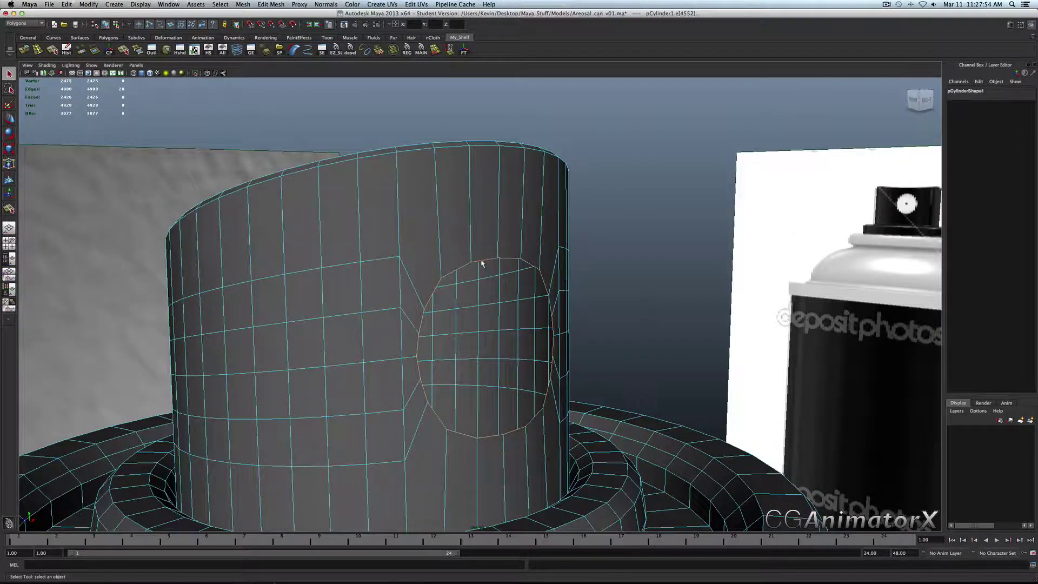
pyautogui.scroll(-5, 481, 263)
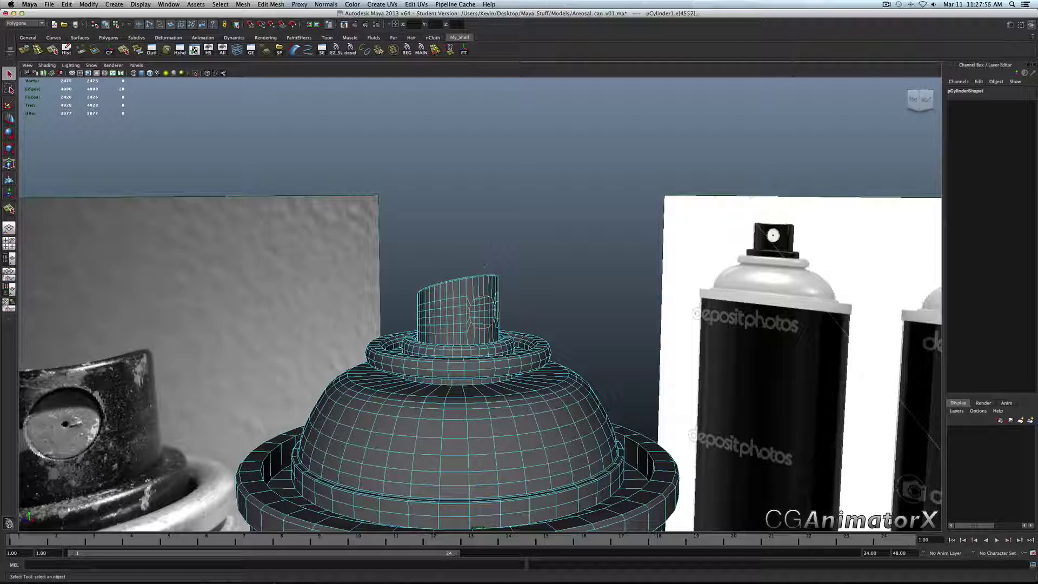
pyautogui.scroll(4, 538, 344)
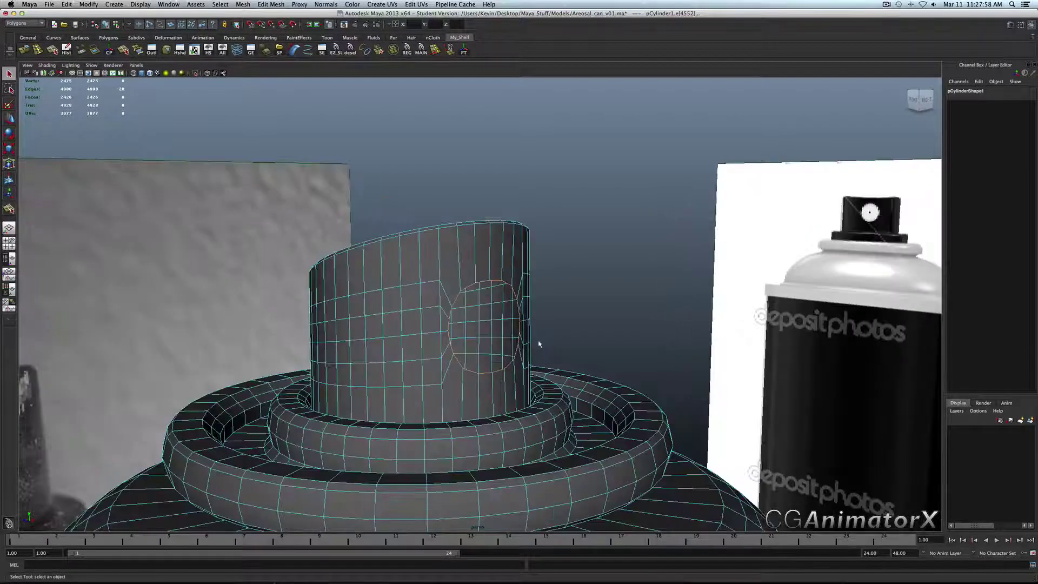
pyautogui.keyDown('shift'); pyautogui.moveTo(516, 294); pyautogui.dragTo(546, 287, button='right'); pyautogui.keyUp('shift')
pyautogui.scroll(3, 604, 297)
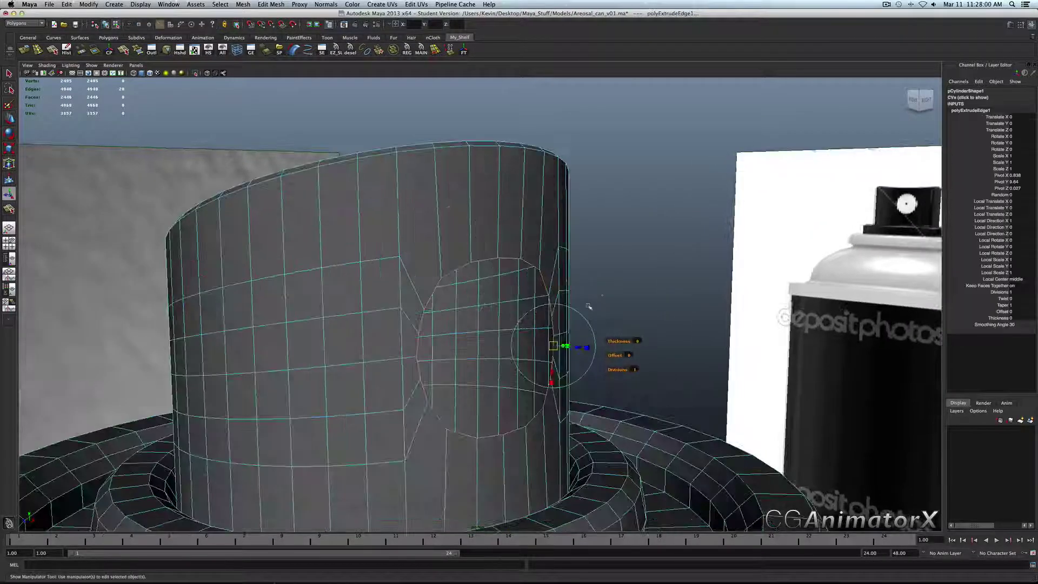
pyautogui.click(603, 297)
# Try to push the extruded border into the nozzle with a Translate X of -0.025
pyautogui.press('space')
pyautogui.moveTo(538, 362); pyautogui.dragTo(560, 361)
pyautogui.press('space')
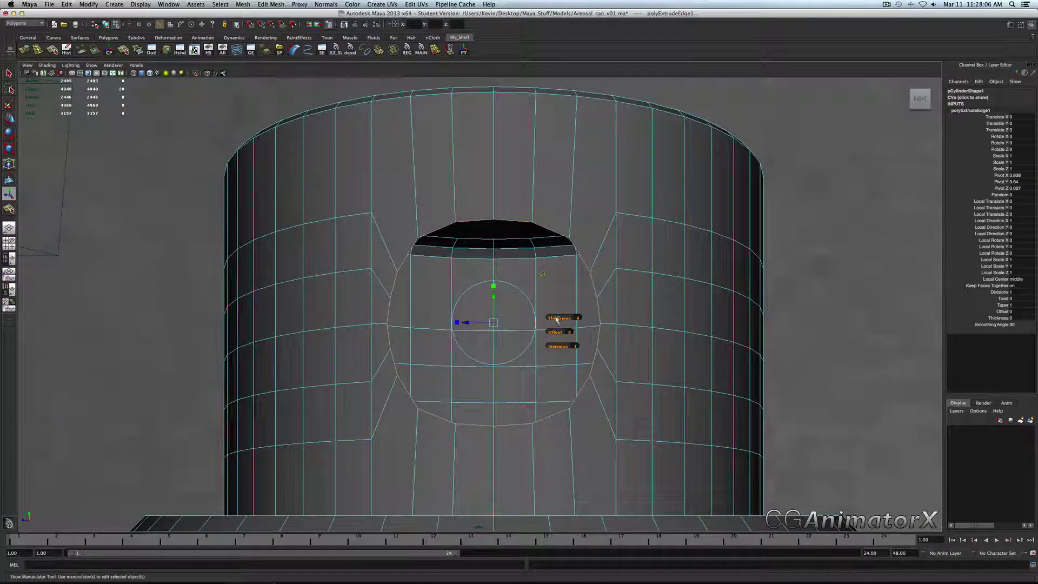
pyautogui.moveTo(557, 319)
pyautogui.mouseDown()
pyautogui.moveTo(556, 331)
pyautogui.moveTo(554, 319)
pyautogui.mouseUp()
pyautogui.press('space')
pyautogui.moveTo(516, 351); pyautogui.dragTo(515, 349)
pyautogui.keyDown('alt'); pyautogui.moveTo(574, 345); pyautogui.dragTo(490, 348, button='middle'); pyautogui.keyUp('alt')
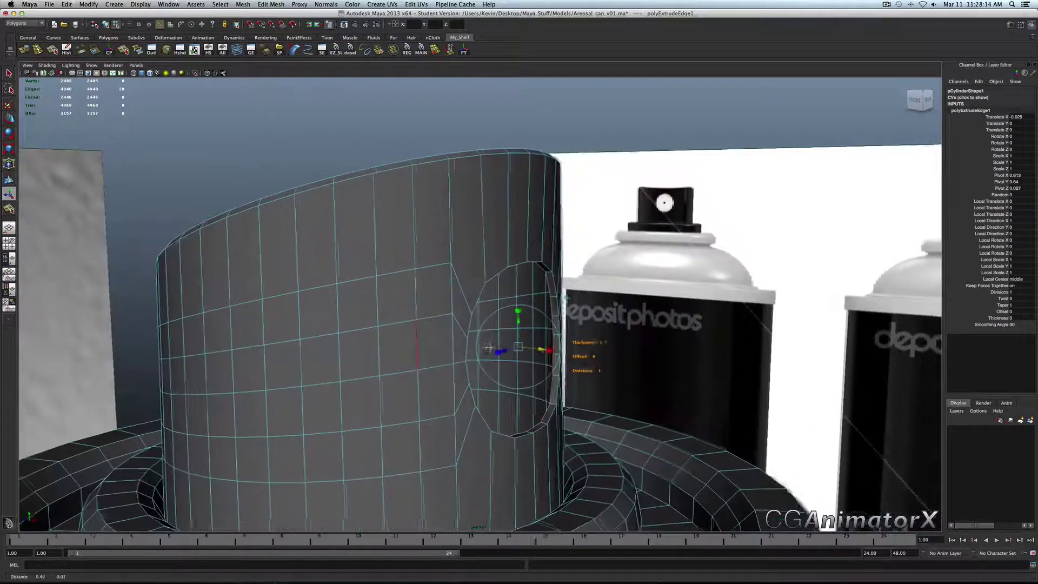
pyautogui.keyDown('alt'); pyautogui.moveTo(490, 349); pyautogui.dragTo(544, 352, button='right'); pyautogui.keyUp('alt')
pyautogui.keyDown('alt'); pyautogui.moveTo(546, 352); pyautogui.dragTo(535, 351); pyautogui.keyUp('alt')
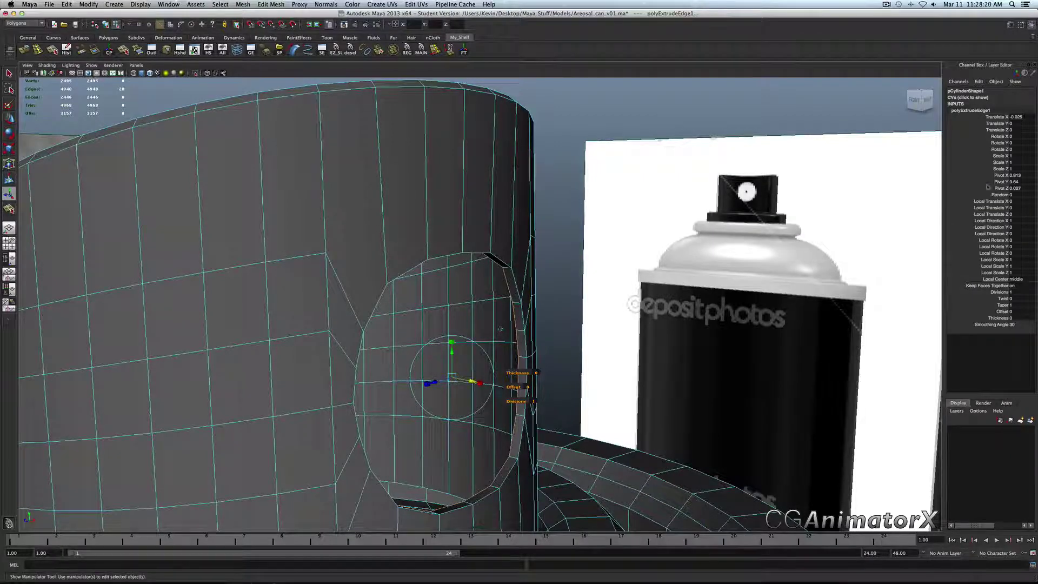
pyautogui.press('z')
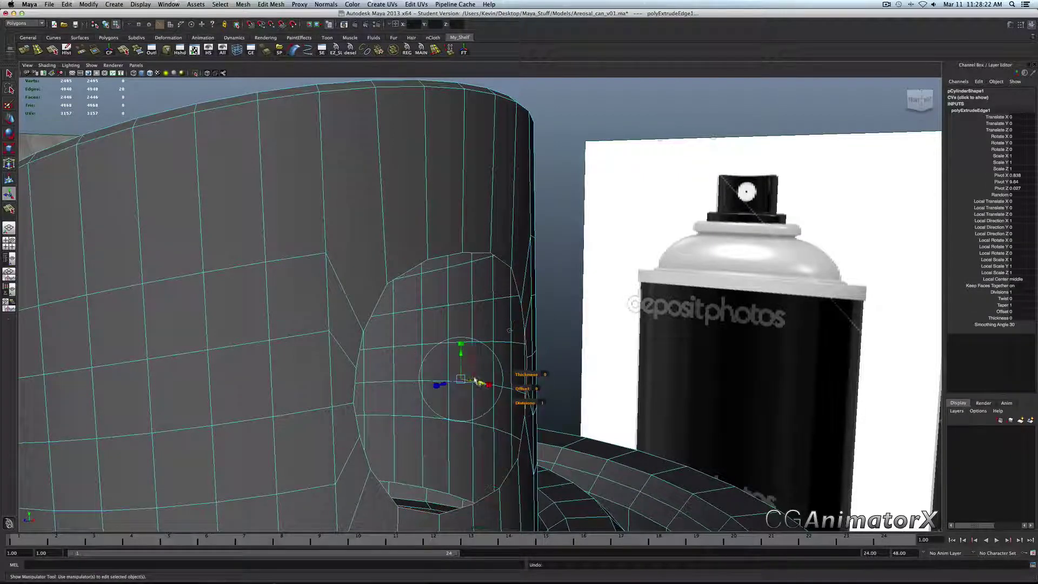
# Move the extruded border into the nozzle with a Translate X of -0.022 to form a thin inner rim
pyautogui.moveTo(482, 383); pyautogui.dragTo(473, 383)
pyautogui.press('z')
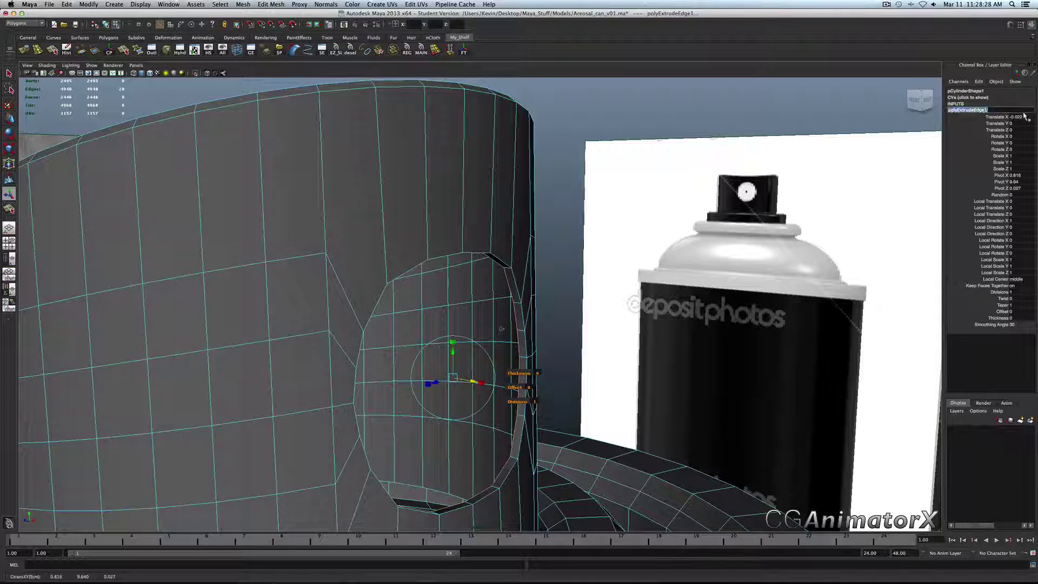
pyautogui.doubleClick(1018, 116)
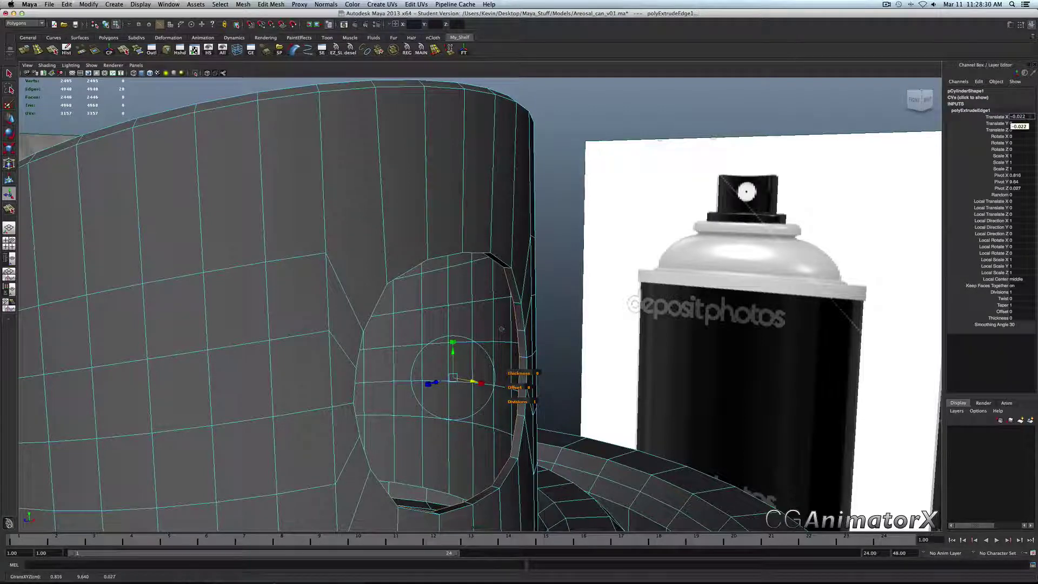
pyautogui.press('Return')
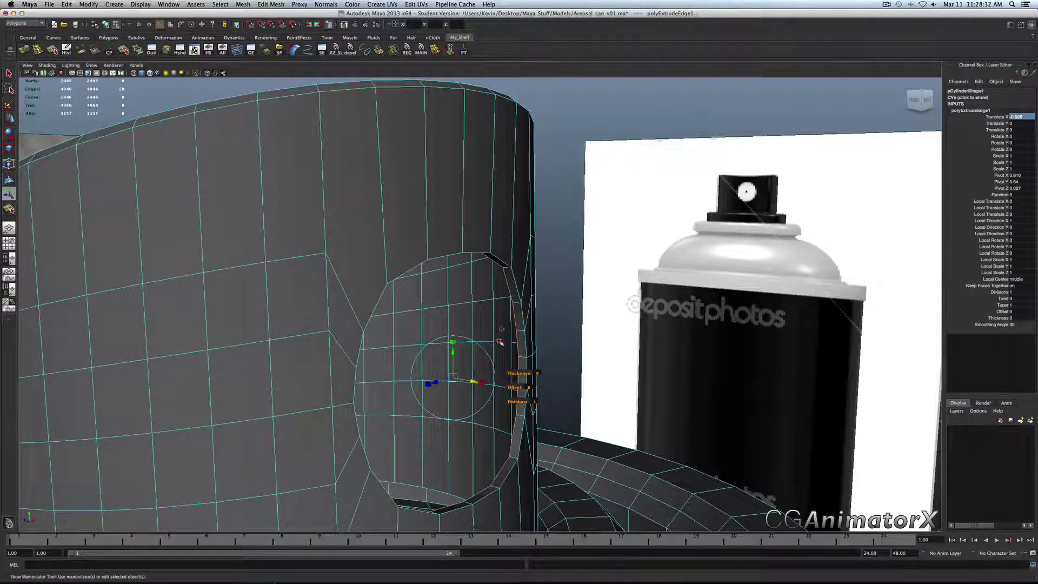
# Select the rim's inner border edge loop, extrude it again and view the nozzle opening from the side
pyautogui.moveTo(511, 298); pyautogui.dragTo(513, 270, button='right')
pyautogui.press('q')
pyautogui.doubleClick(506, 287)
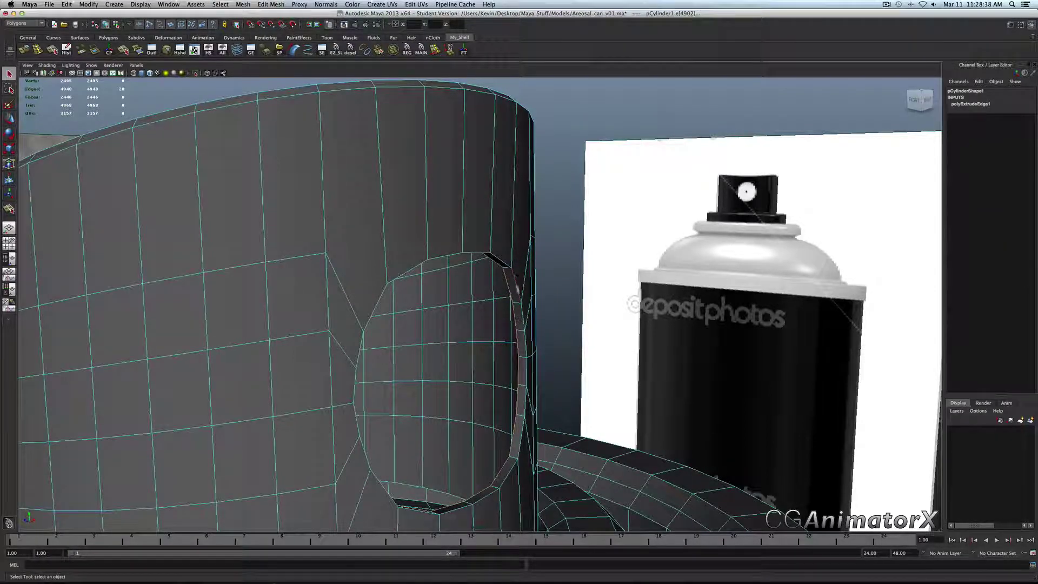
pyautogui.press('F11')
pyautogui.doubleClick(515, 292)
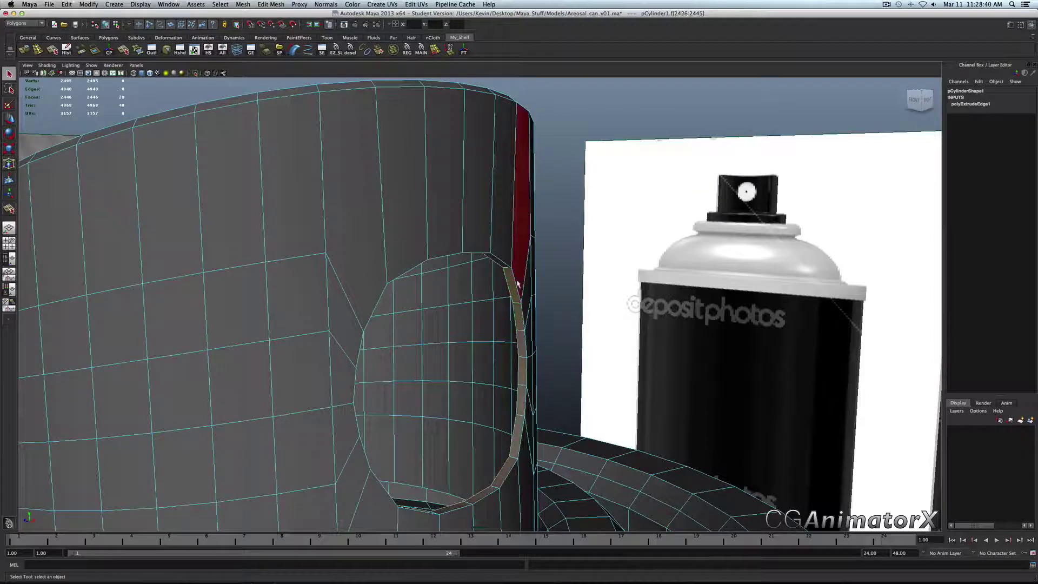
pyautogui.press('F10')
pyautogui.doubleClick(502, 265)
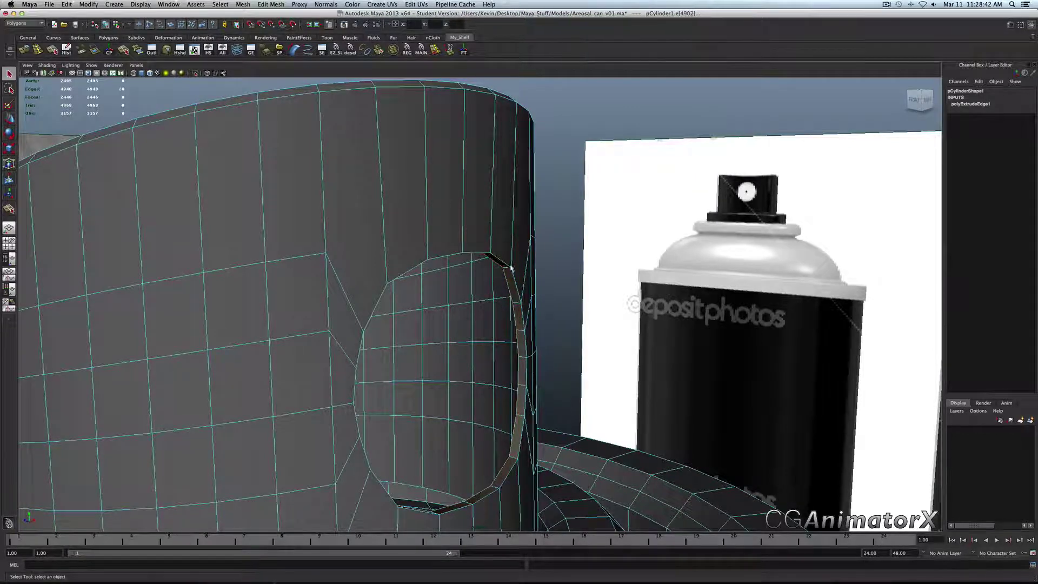
pyautogui.keyDown('shift'); pyautogui.moveTo(508, 266); pyautogui.dragTo(508, 286, button='right'); pyautogui.keyUp('shift')
pyautogui.press('space')
pyautogui.moveTo(509, 287); pyautogui.dragTo(529, 287)
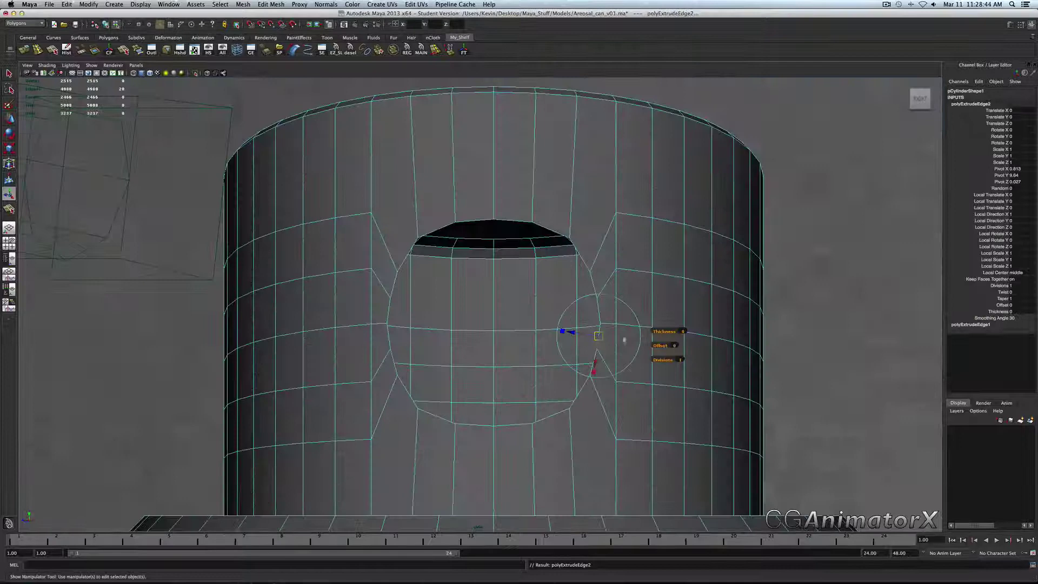
pyautogui.click(647, 286)
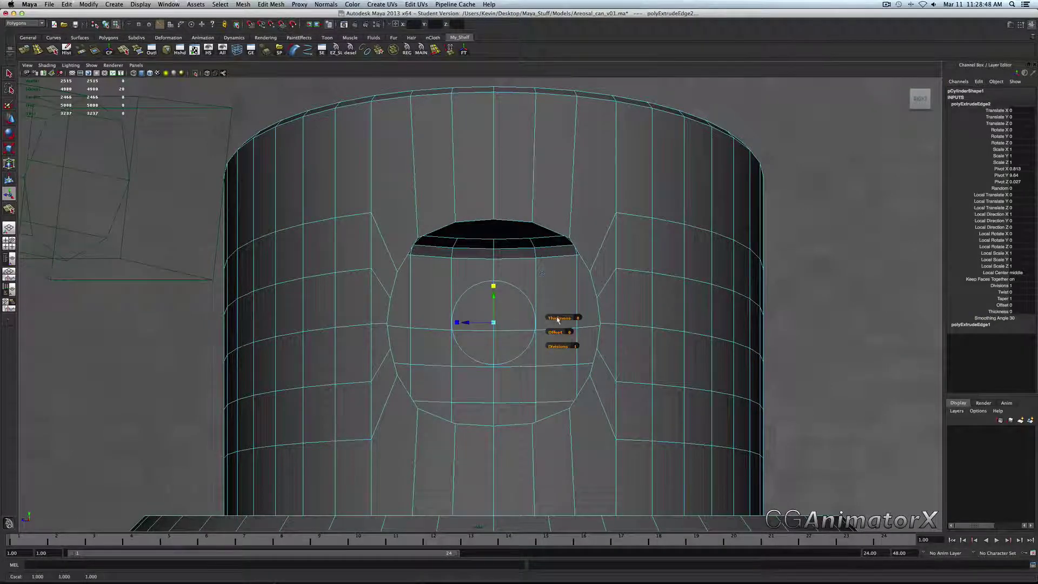
# Try to extend the extruded border toward the opening's centre with a Thickness of 0.1, and undo it
pyautogui.moveTo(557, 317); pyautogui.dragTo(556, 317)
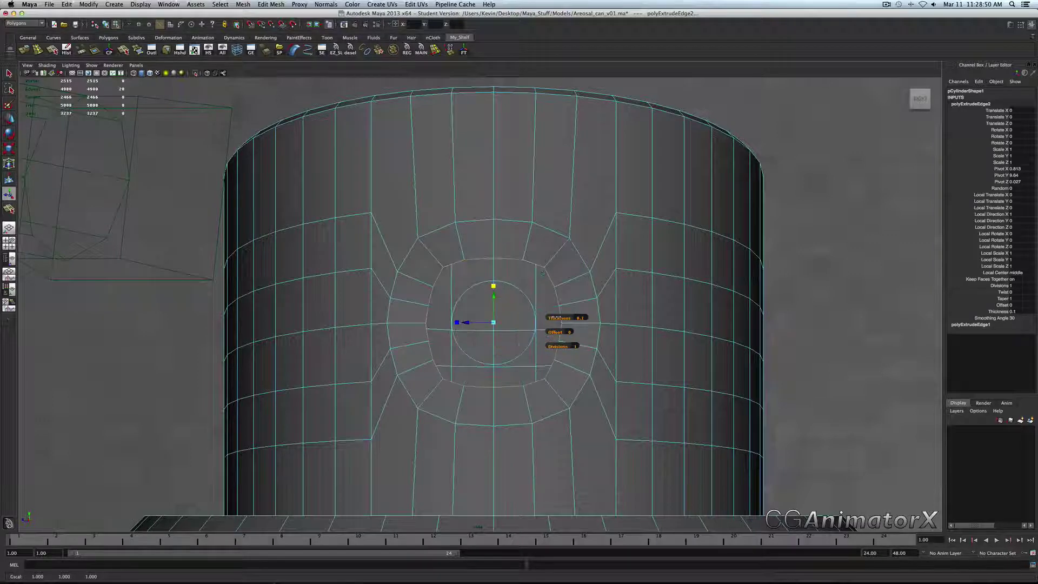
pyautogui.press('z')
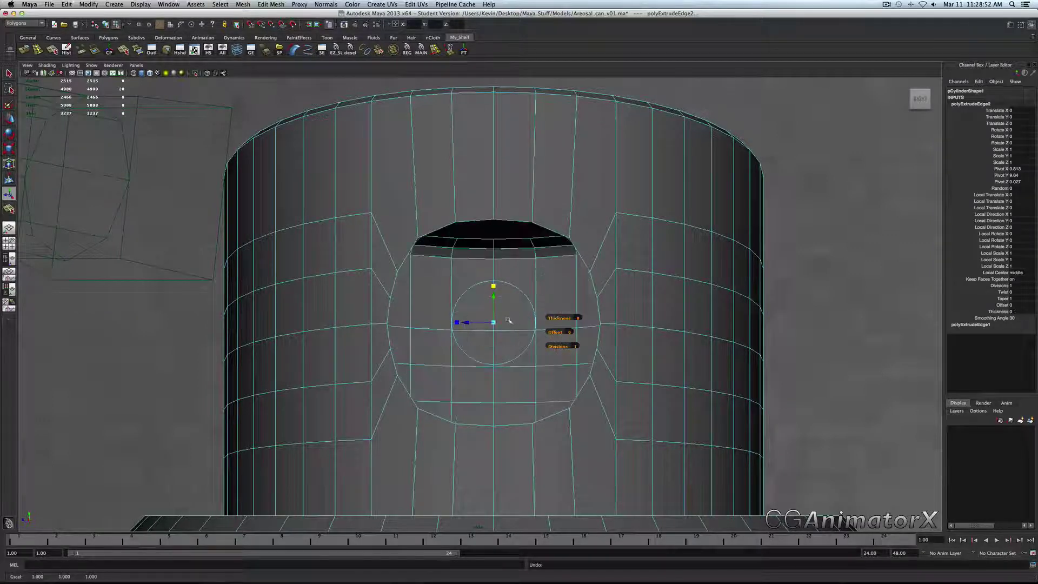
pyautogui.moveTo(494, 323)
pyautogui.mouseDown()
pyautogui.moveTo(478, 324)
pyautogui.moveTo(492, 322)
pyautogui.mouseUp()
pyautogui.press('z')
# Scale the extruded border toward the opening's centre to 0.09 in X, Y and Z, leaving a small hole
pyautogui.moveTo(495, 324); pyautogui.dragTo(473, 324)
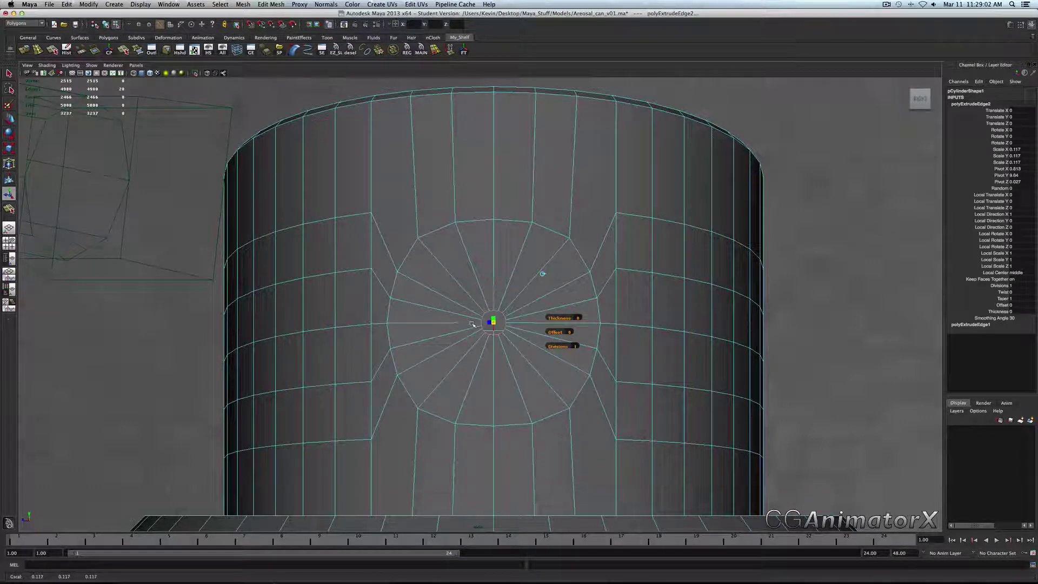
pyautogui.press('space')
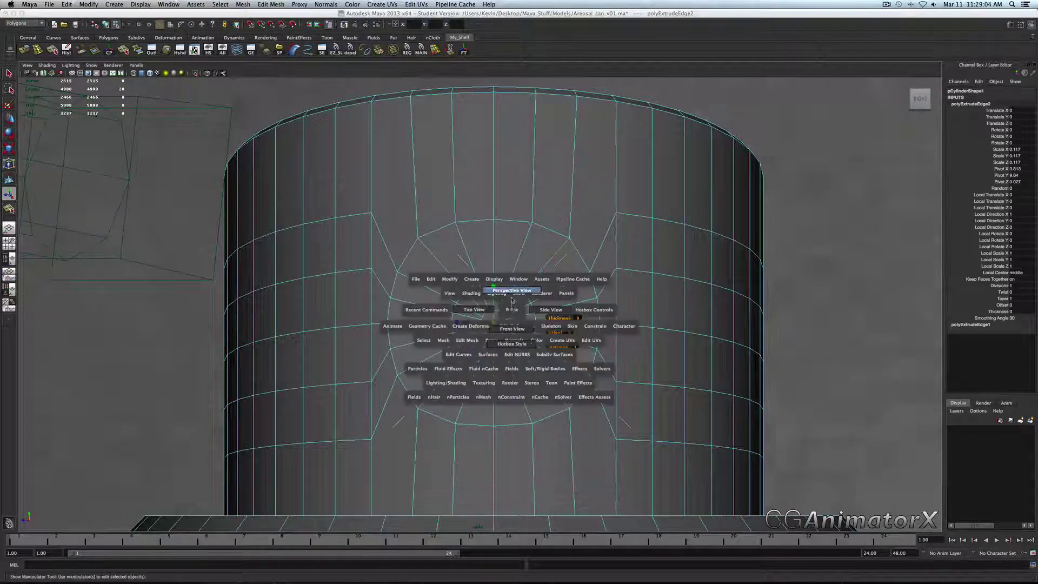
pyautogui.moveTo(511, 299)
pyautogui.mouseDown()
pyautogui.moveTo(512, 291)
pyautogui.moveTo(513, 310)
pyautogui.moveTo(525, 290)
pyautogui.moveTo(513, 290)
pyautogui.mouseUp()
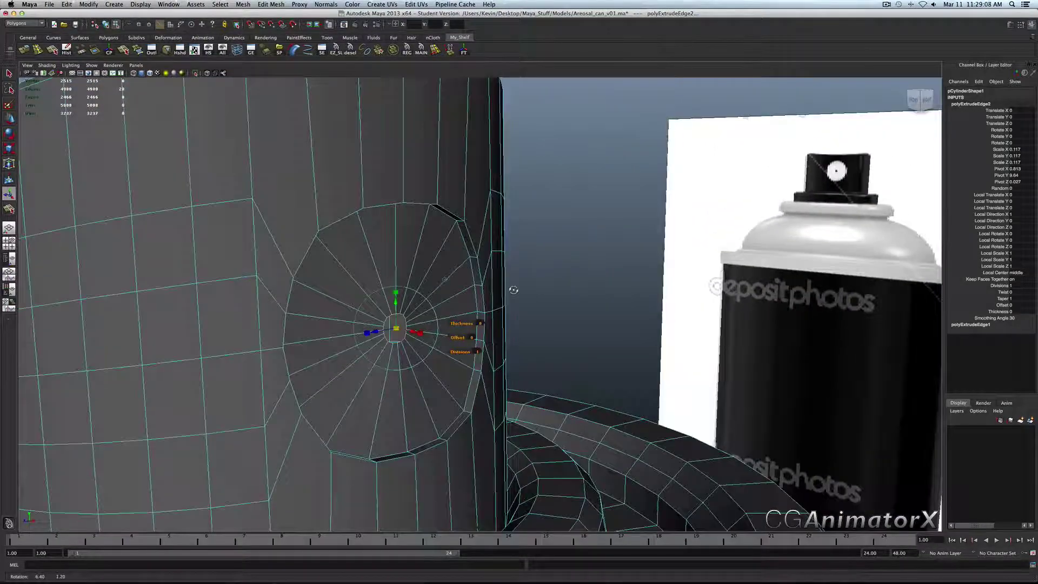
pyautogui.moveTo(396, 329); pyautogui.dragTo(393, 328)
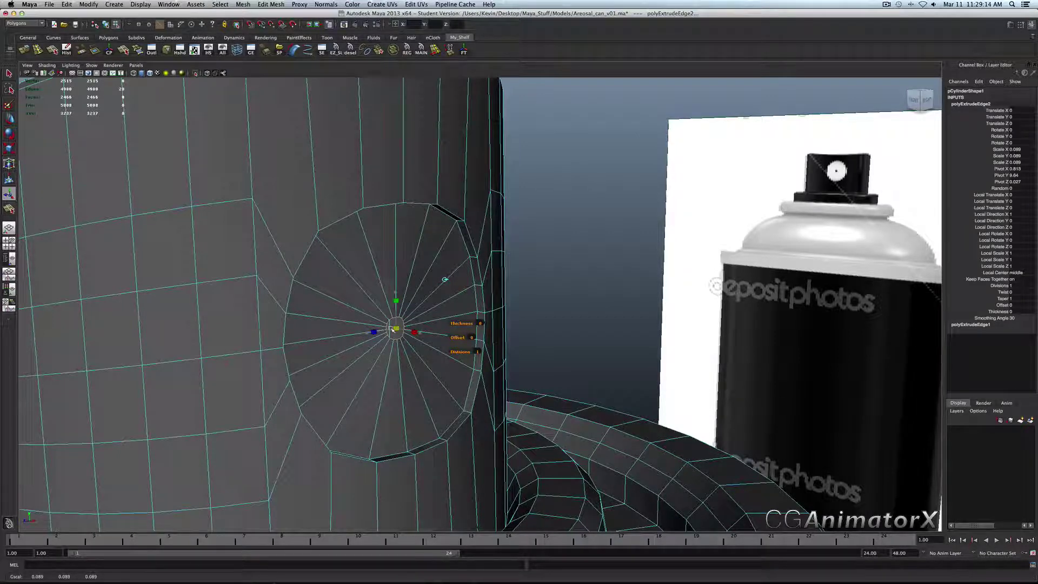
pyautogui.click(1014, 149)
pyautogui.keyDown('shift'); pyautogui.click(1016, 163); pyautogui.keyUp('shift')
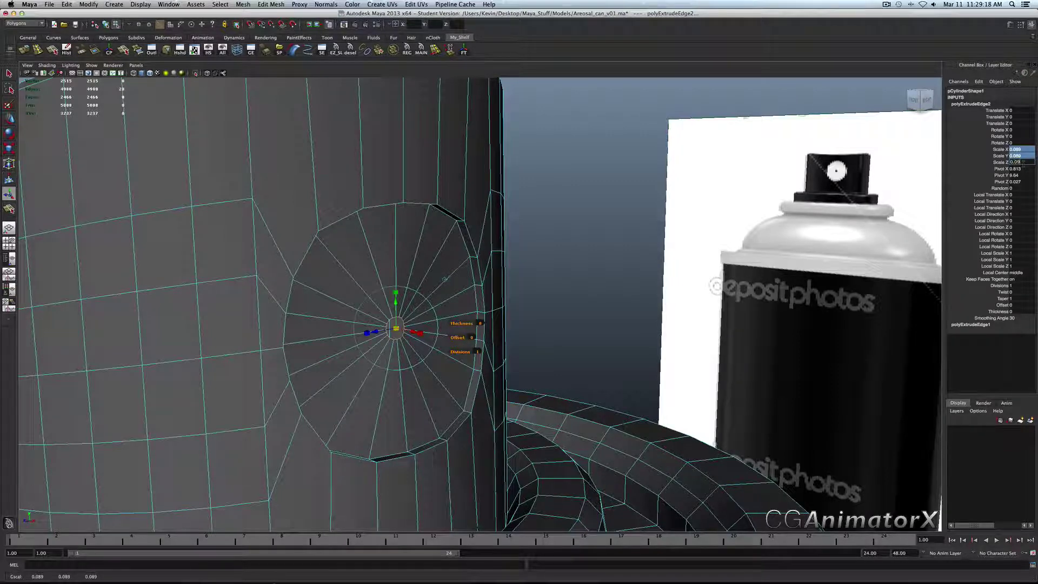
pyautogui.write('0.090')
pyautogui.press('Return')
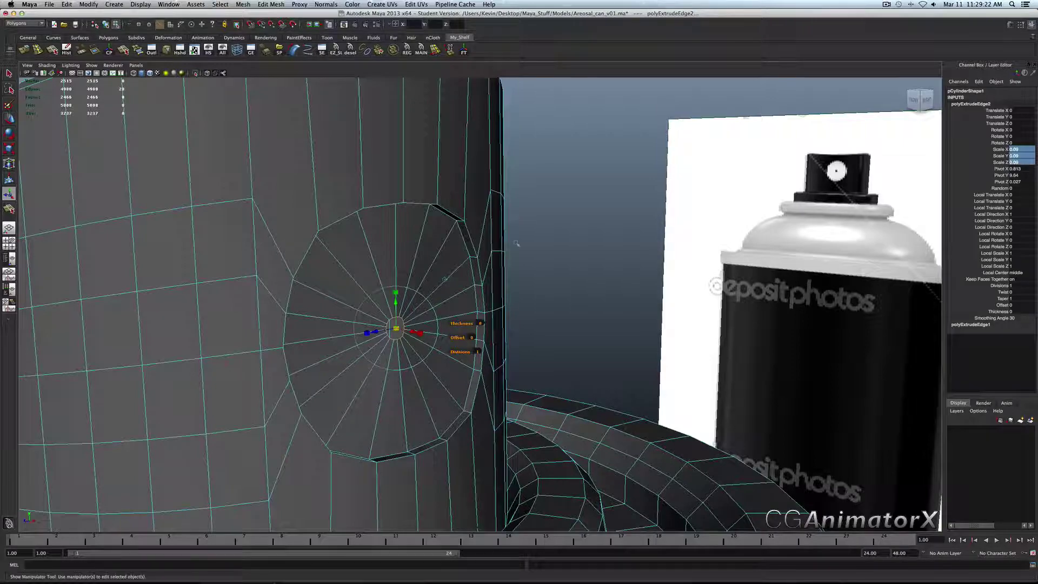
# Preview the can with smoothing to check the nozzle recess, and return to the unsmoothed mesh
pyautogui.click(516, 244)
pyautogui.moveTo(409, 307); pyautogui.dragTo(427, 289, button='right')
pyautogui.click(428, 289)
pyautogui.scroll(-5, 427, 289)
pyautogui.press('3')
pyautogui.click(533, 261)
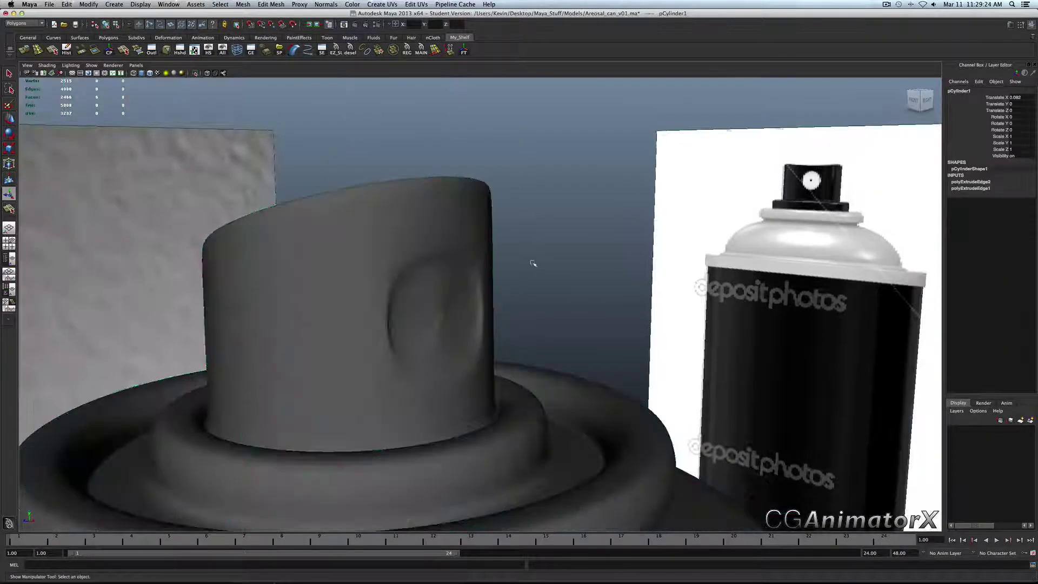
pyautogui.scroll(-5, 479, 294)
pyautogui.keyDown('alt'); pyautogui.moveTo(479, 294); pyautogui.dragTo(456, 298); pyautogui.keyUp('alt')
pyautogui.click(456, 298)
pyautogui.press('1')
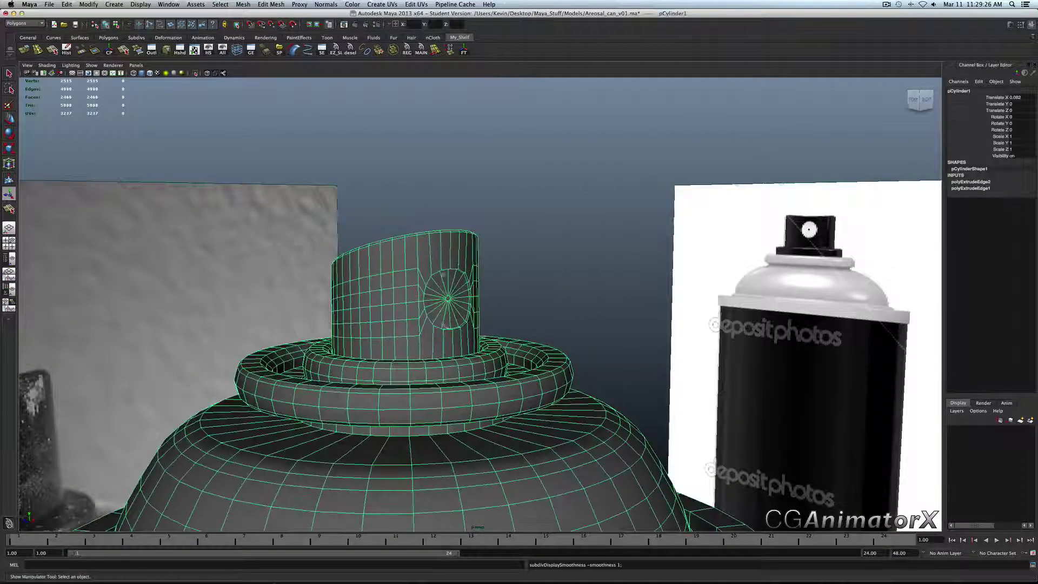
# Select the border edge loop of the small centre hole in the nozzle and extrude it
pyautogui.keyDown('alt'); pyautogui.moveTo(447, 297); pyautogui.dragTo(481, 352, button='middle'); pyautogui.keyUp('alt')
pyautogui.scroll(3, 481, 353)
pyautogui.scroll(5, 481, 353)
pyautogui.keyDown('alt'); pyautogui.moveTo(481, 353); pyautogui.dragTo(475, 350); pyautogui.keyUp('alt')
pyautogui.keyDown('alt'); pyautogui.moveTo(475, 349); pyautogui.dragTo(489, 286, button='middle'); pyautogui.keyUp('alt')
pyautogui.scroll(8, 489, 292)
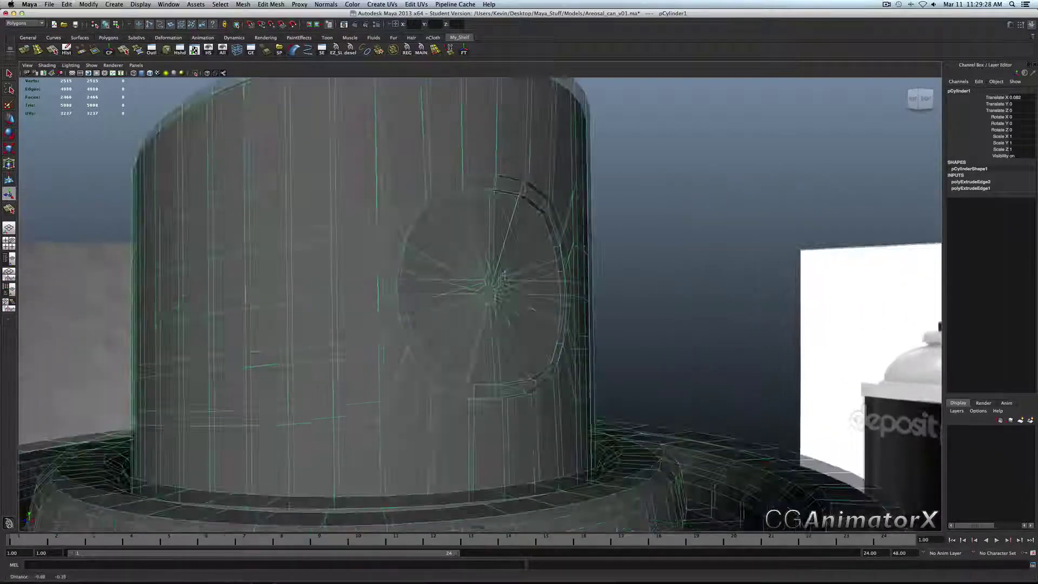
pyautogui.moveTo(529, 290); pyautogui.dragTo(564, 182, button='right')
pyautogui.press('q')
pyautogui.doubleClick(548, 160)
pyautogui.click(608, 152)
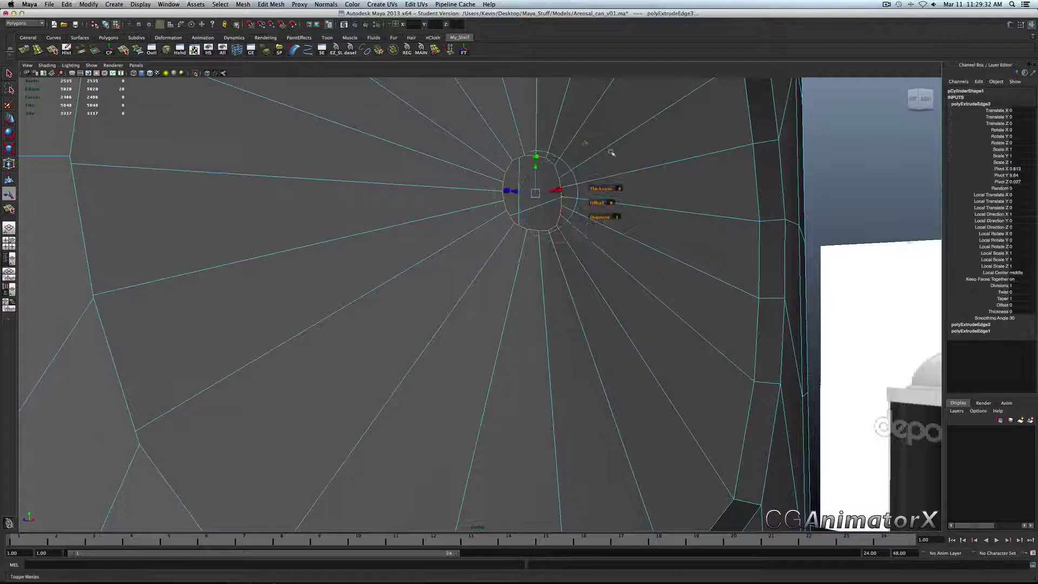
# Move the centre hole's extruded border into the nozzle with a Translate X of -0.005
pyautogui.keyDown('alt'); pyautogui.moveTo(589, 201); pyautogui.dragTo(589, 202); pyautogui.keyUp('alt')
pyautogui.press('f')
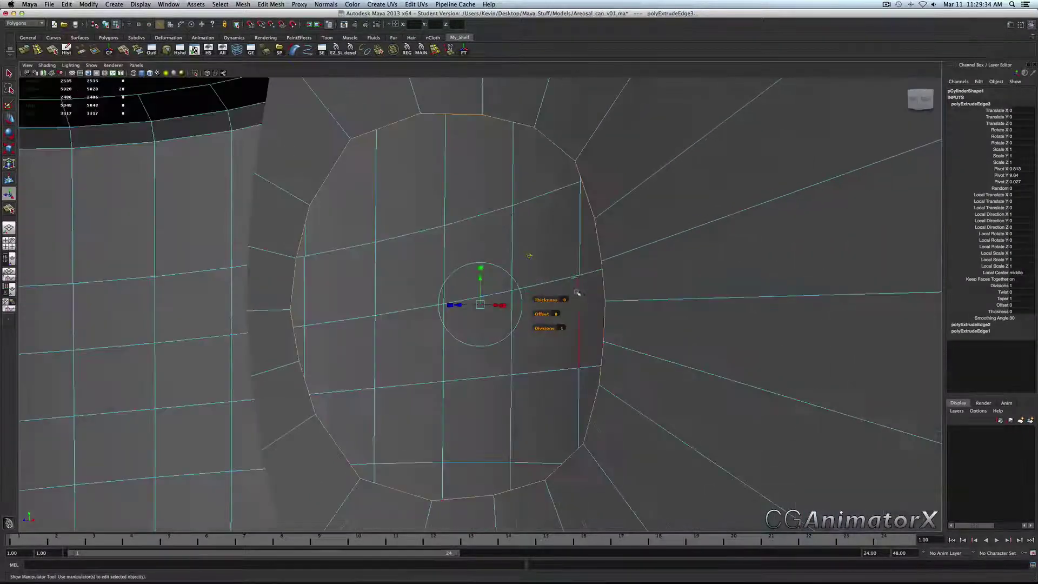
pyautogui.scroll(-10, 573, 294)
pyautogui.keyDown('alt'); pyautogui.moveTo(570, 294); pyautogui.dragTo(578, 303); pyautogui.keyUp('alt')
pyautogui.scroll(3, 578, 304)
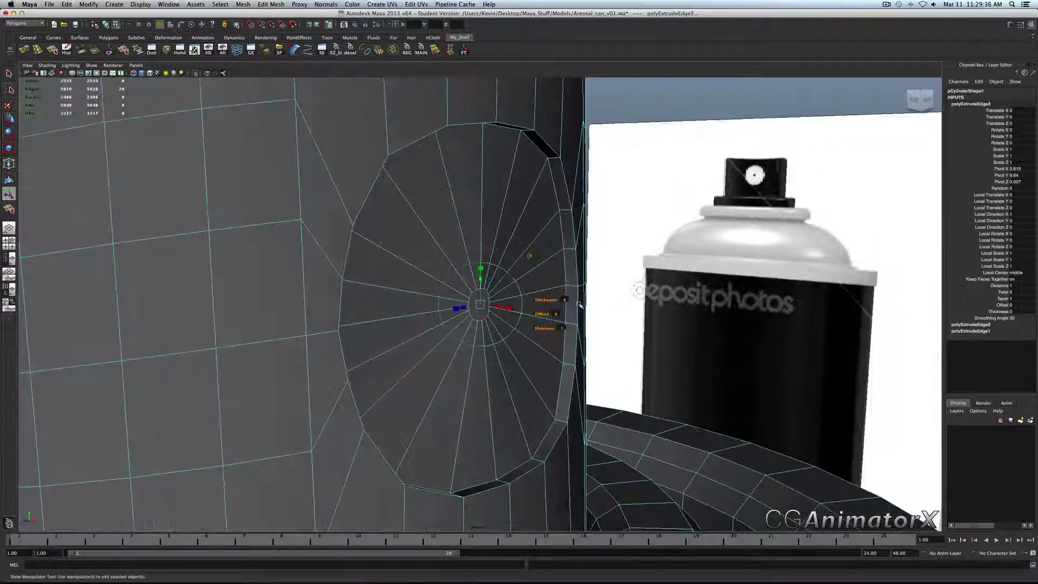
pyautogui.moveTo(499, 314); pyautogui.dragTo(502, 306)
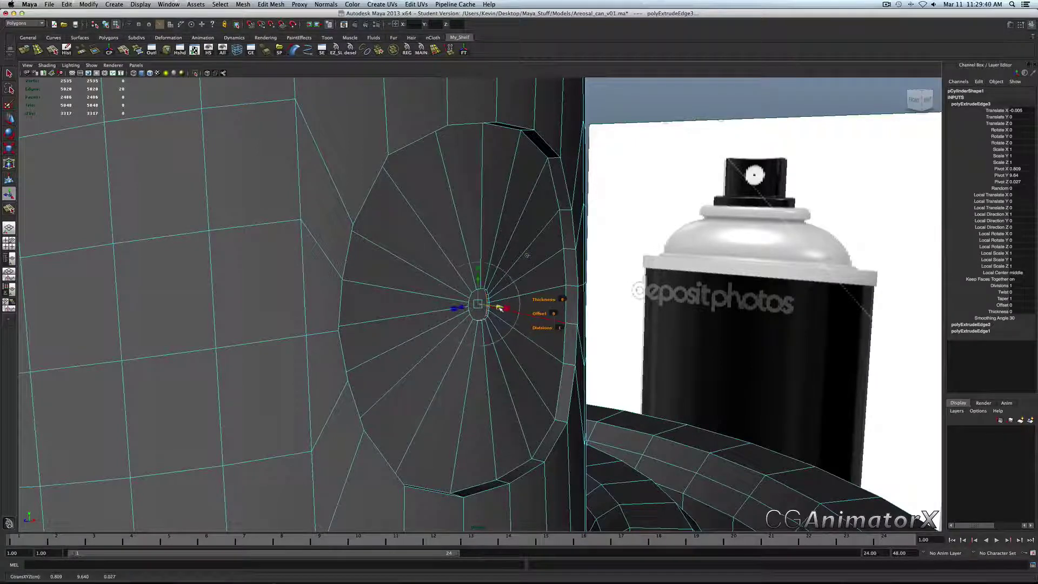
pyautogui.press('q')
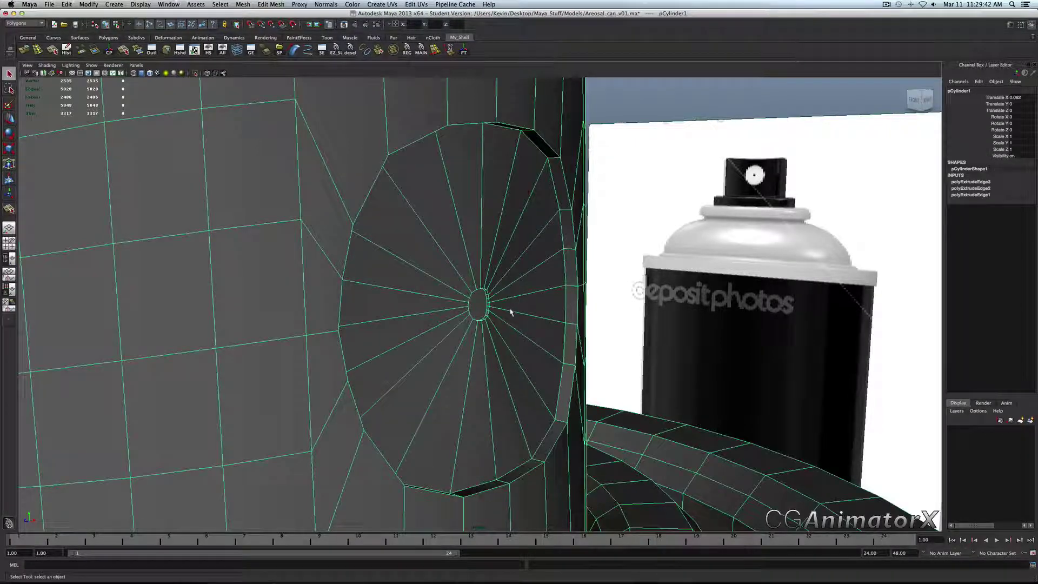
# Insert three concentric edge loops on the recessed disc between the centre hole and the outer rim
pyautogui.moveTo(509, 310); pyautogui.dragTo(510, 286, button='right')
pyautogui.click(511, 266)
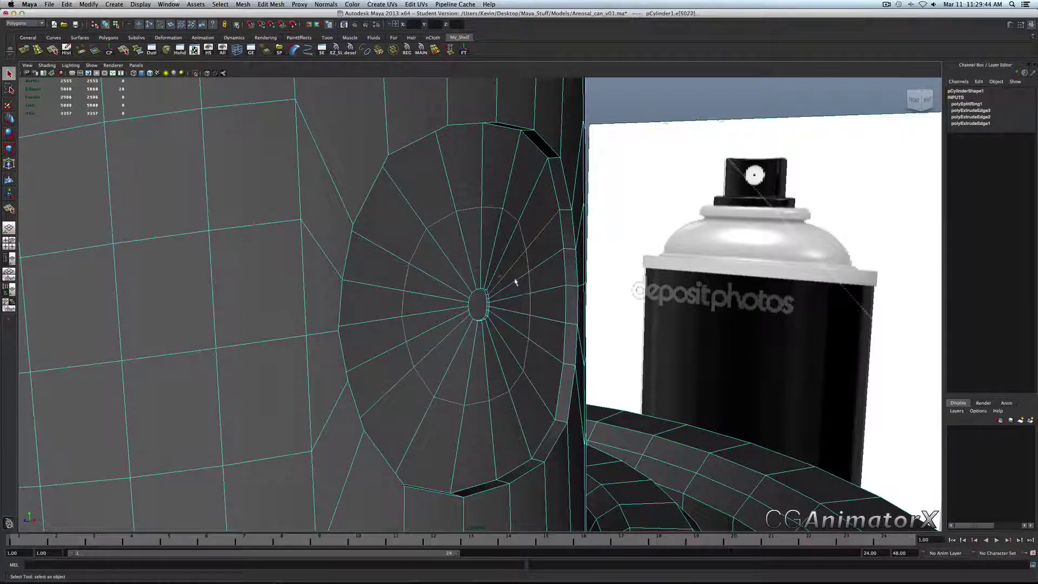
pyautogui.click(530, 195)
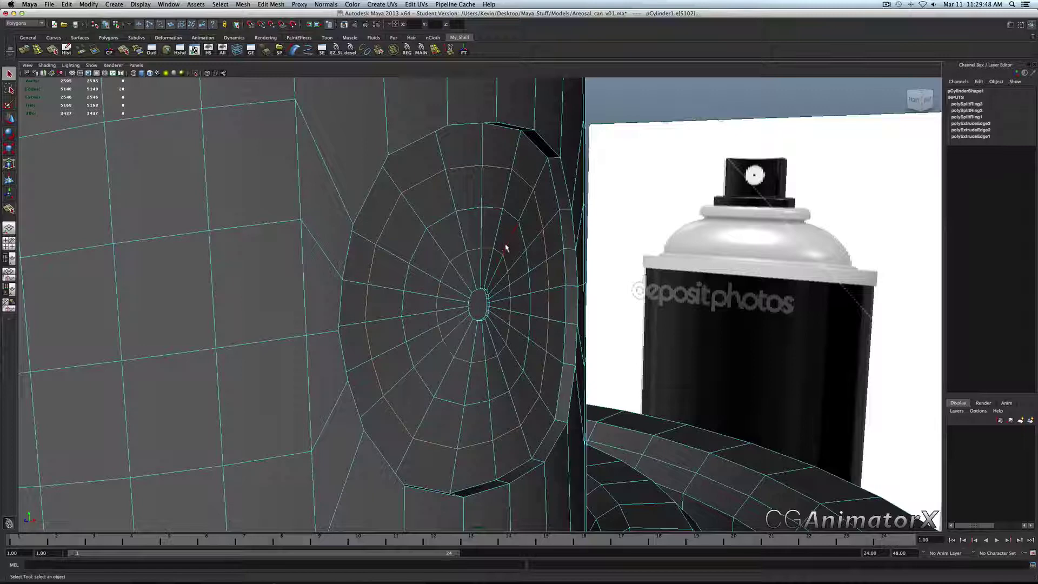
# Check the recessed disc and its new edge loops in a smoothed preview, and restore the unsmoothed display
pyautogui.press('3')
pyautogui.scroll(-5, 507, 246)
pyautogui.click(567, 208)
pyautogui.keyDown('alt'); pyautogui.moveTo(567, 208); pyautogui.dragTo(517, 223); pyautogui.keyUp('alt')
pyautogui.click(514, 224)
pyautogui.press('1')
pyautogui.scroll(3, 518, 223)
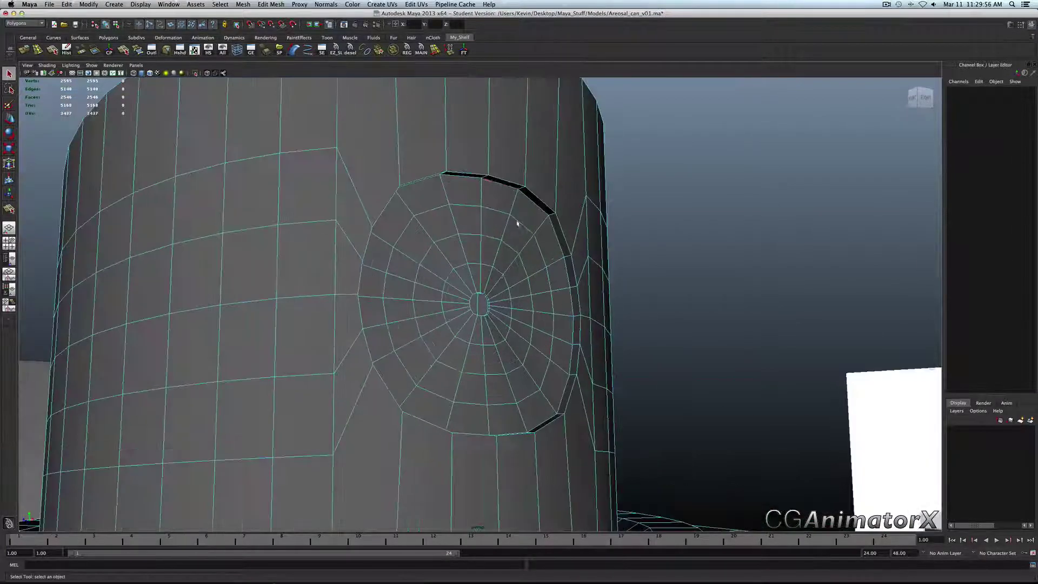
# Bevel the outer edge loop of the nozzle opening with an Offset of 0.3
pyautogui.keyDown('shift'); pyautogui.click(510, 185); pyautogui.keyUp('shift')
pyautogui.keyDown('shift'); pyautogui.moveTo(511, 186); pyautogui.dragTo(550, 188, button='right'); pyautogui.keyUp('shift')
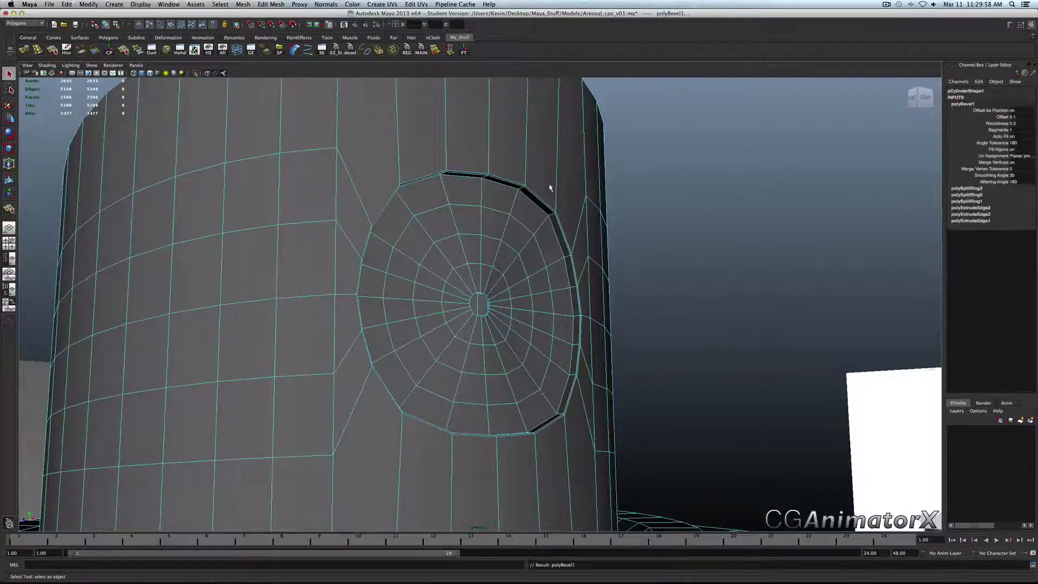
pyautogui.moveTo(540, 197)
pyautogui.keyDown('alt'); pyautogui.mouseDown()
pyautogui.moveTo(434, 200)
pyautogui.moveTo(544, 199)
pyautogui.moveTo(529, 202)
pyautogui.mouseUp(); pyautogui.keyUp('alt')
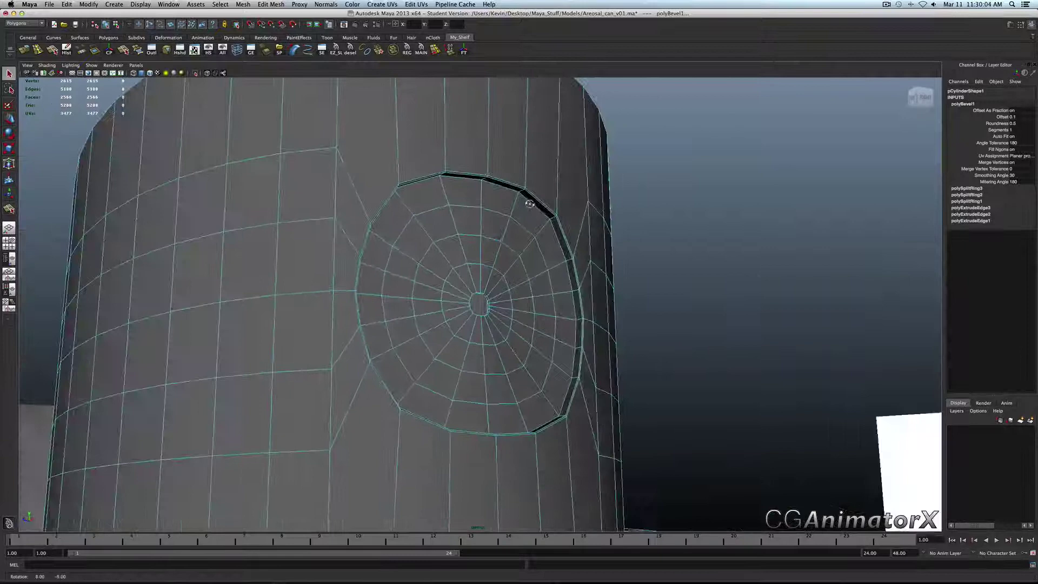
pyautogui.doubleClick(1013, 116)
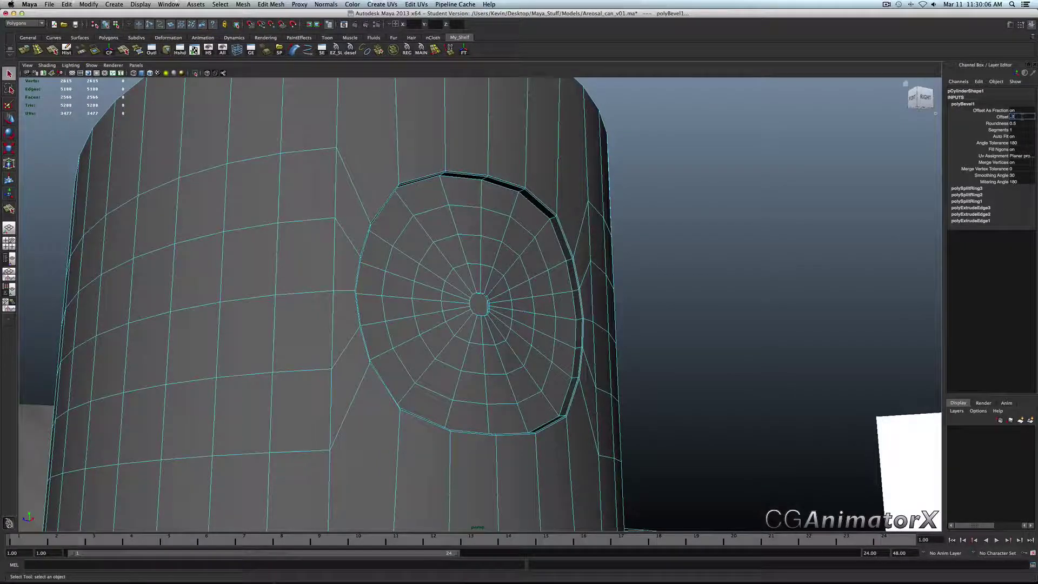
pyautogui.write('0.3')
pyautogui.press('Return')
# Examine the bevelled opening in a smoothed preview from another angle, and return to the unsmoothed mesh
pyautogui.click(509, 213)
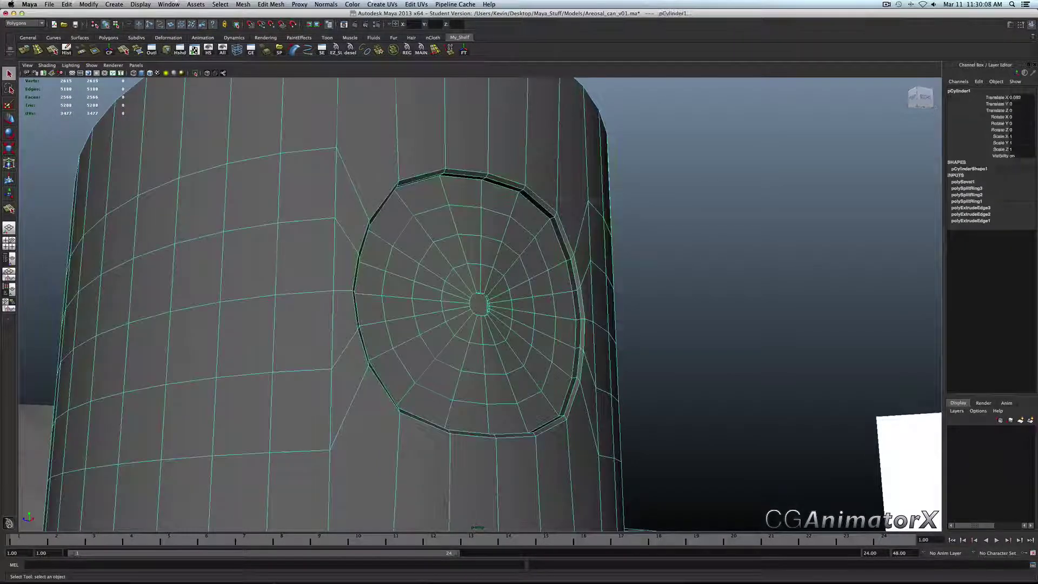
pyautogui.press('3')
pyautogui.click(679, 195)
pyautogui.moveTo(679, 194)
pyautogui.keyDown('alt'); pyautogui.mouseDown()
pyautogui.moveTo(585, 205)
pyautogui.moveTo(672, 208)
pyautogui.mouseUp(); pyautogui.keyUp('alt')
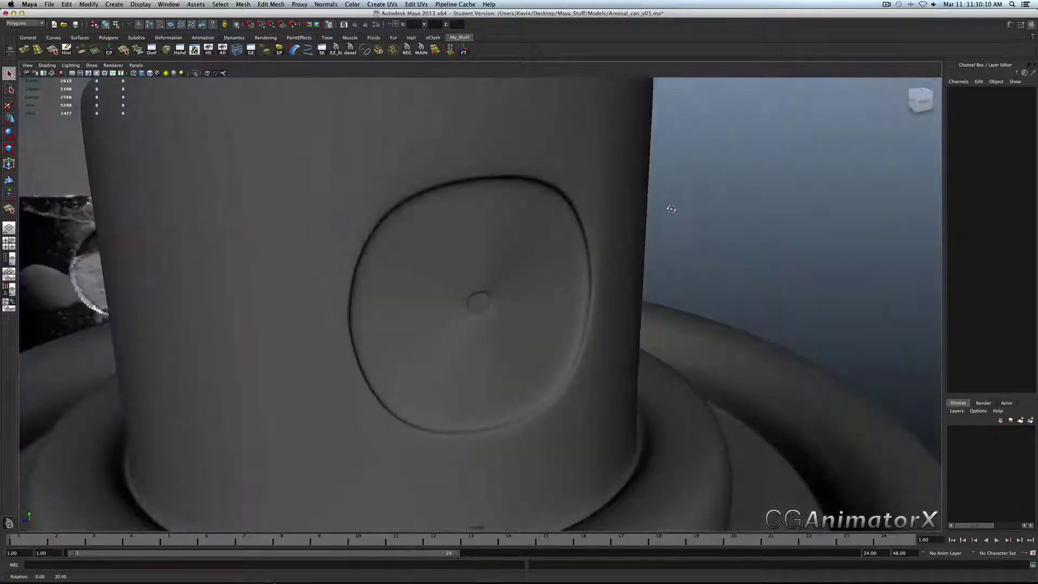
pyautogui.click(579, 232)
pyautogui.press('1')
pyautogui.scroll(4, 552, 230)
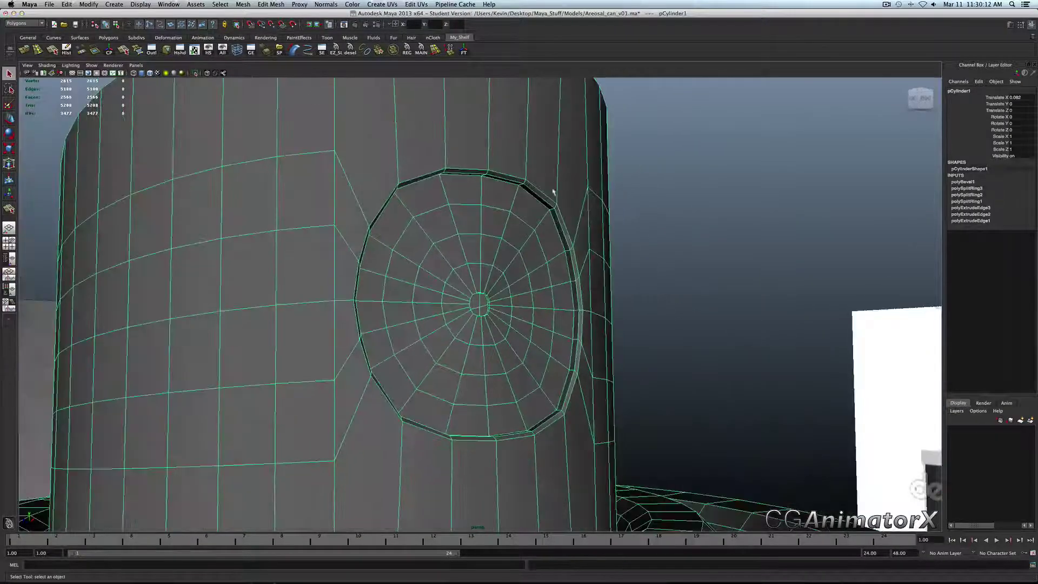
# Set the Segments of the nozzle opening's bevel to 2
pyautogui.scroll(4, 542, 211)
pyautogui.moveTo(553, 192); pyautogui.dragTo(551, 173, button='right')
pyautogui.scroll(-6, 545, 195)
pyautogui.click(533, 192)
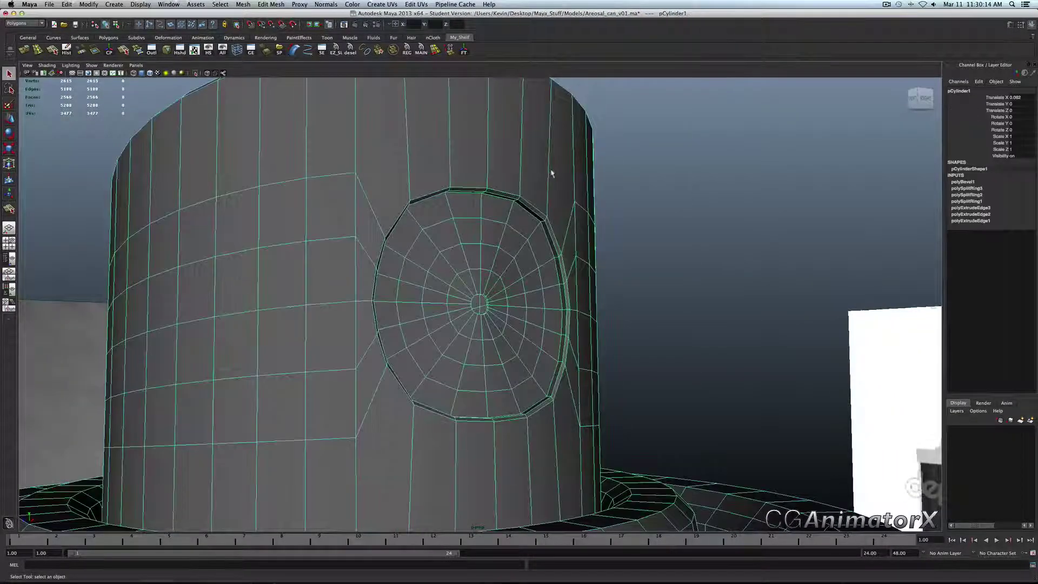
pyautogui.click(963, 182)
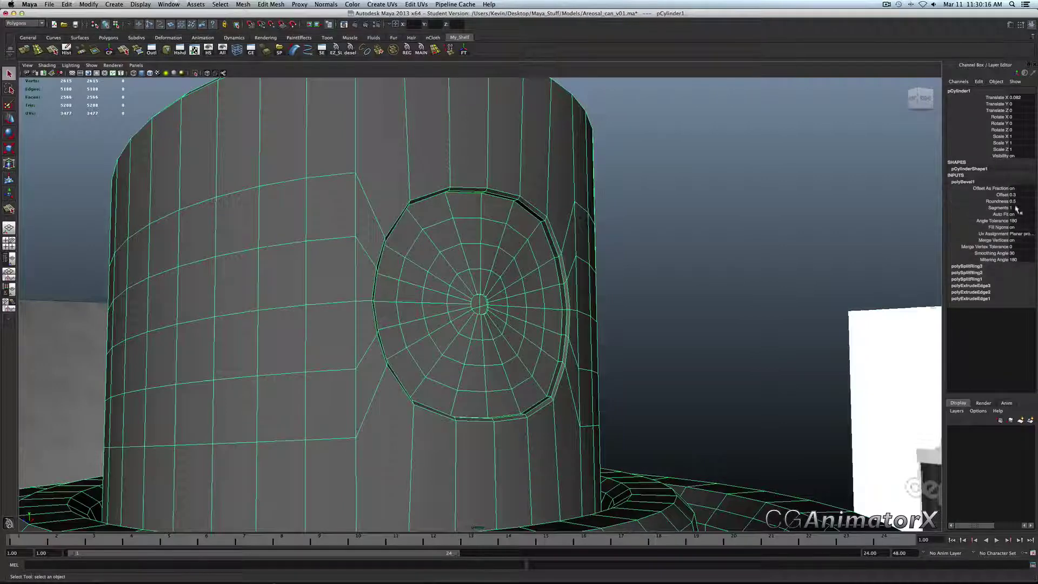
pyautogui.doubleClick(1015, 208)
pyautogui.write('2')
pyautogui.press('Return')
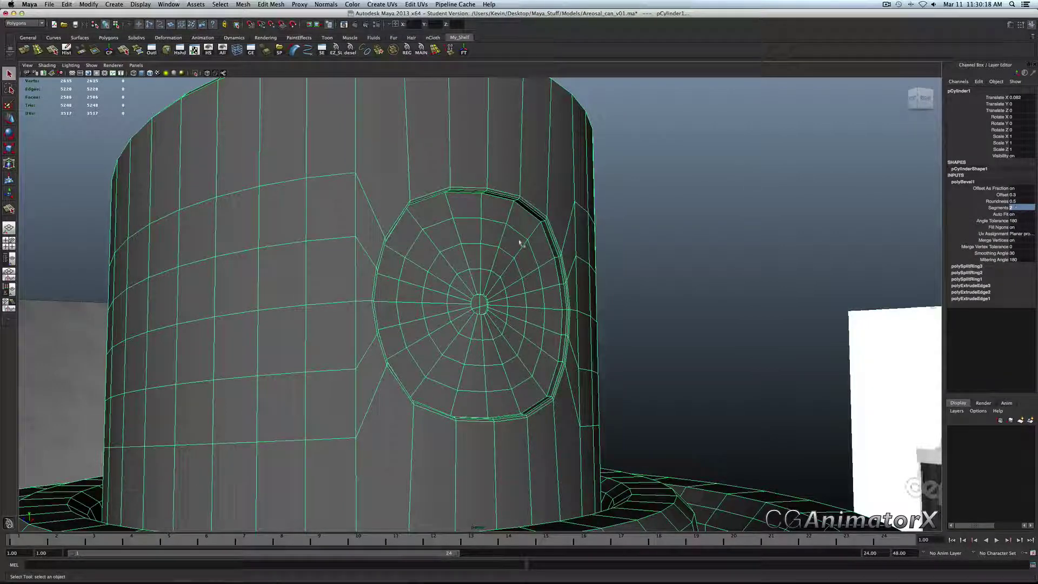
# Preview the can smoothed and compare the finished nozzle with the reference images
pyautogui.click(542, 215)
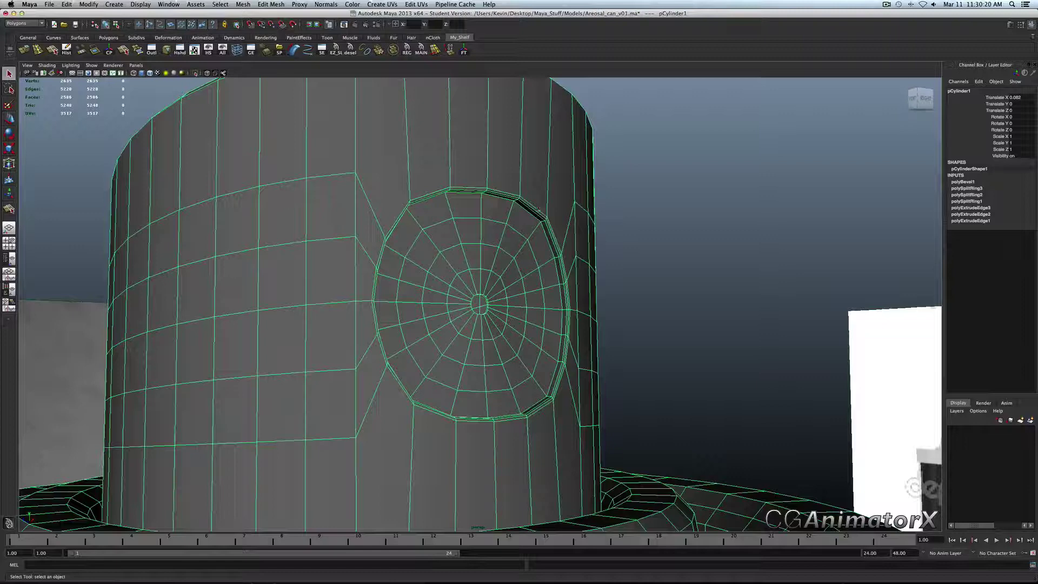
pyautogui.press('3')
pyautogui.click(622, 193)
pyautogui.scroll(-3, 628, 211)
pyautogui.keyDown('alt'); pyautogui.moveTo(628, 211); pyautogui.dragTo(614, 239); pyautogui.keyUp('alt')
pyautogui.keyDown('alt'); pyautogui.moveTo(614, 240); pyautogui.dragTo(522, 281, button='right'); pyautogui.keyUp('alt')
pyautogui.keyDown('alt'); pyautogui.moveTo(522, 281); pyautogui.dragTo(581, 287); pyautogui.keyUp('alt')
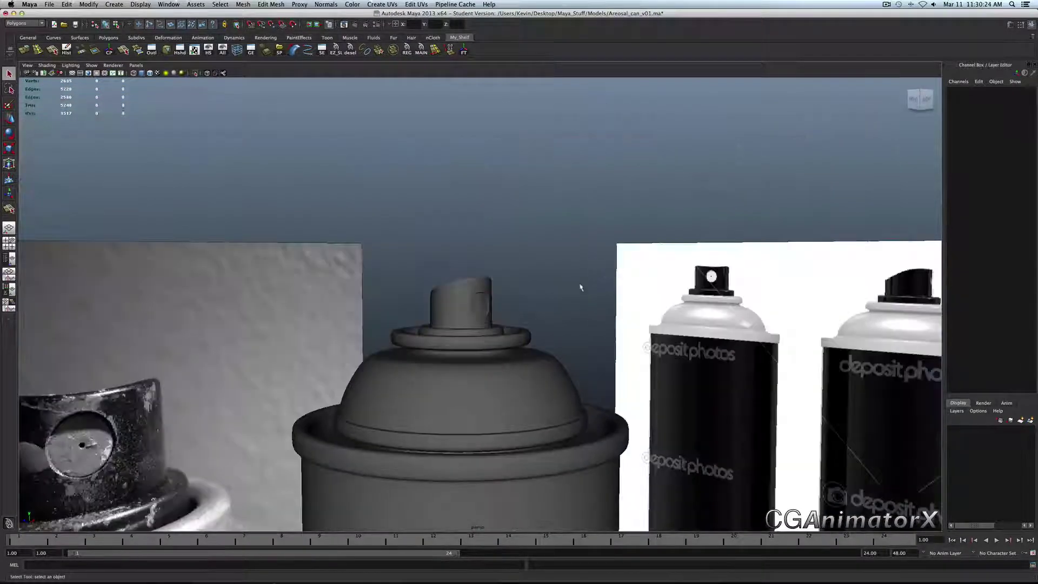
# Examine the smoothed nozzle and its recessed spray opening closely from several angles
pyautogui.keyDown('alt'); pyautogui.moveTo(582, 287); pyautogui.dragTo(597, 195, button='middle'); pyautogui.keyUp('alt')
pyautogui.keyDown('alt'); pyautogui.moveTo(597, 194); pyautogui.dragTo(529, 222); pyautogui.keyUp('alt')
pyautogui.keyDown('alt'); pyautogui.moveTo(529, 227); pyautogui.dragTo(517, 303, button='middle'); pyautogui.keyUp('alt')
pyautogui.scroll(5, 516, 303)
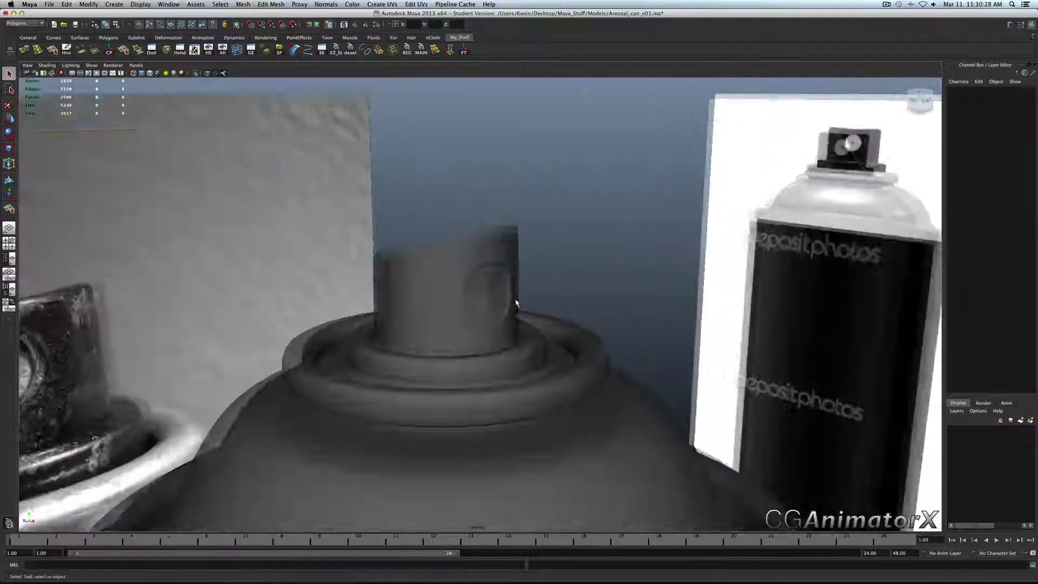
pyautogui.click(508, 297)
pyautogui.click(552, 254)
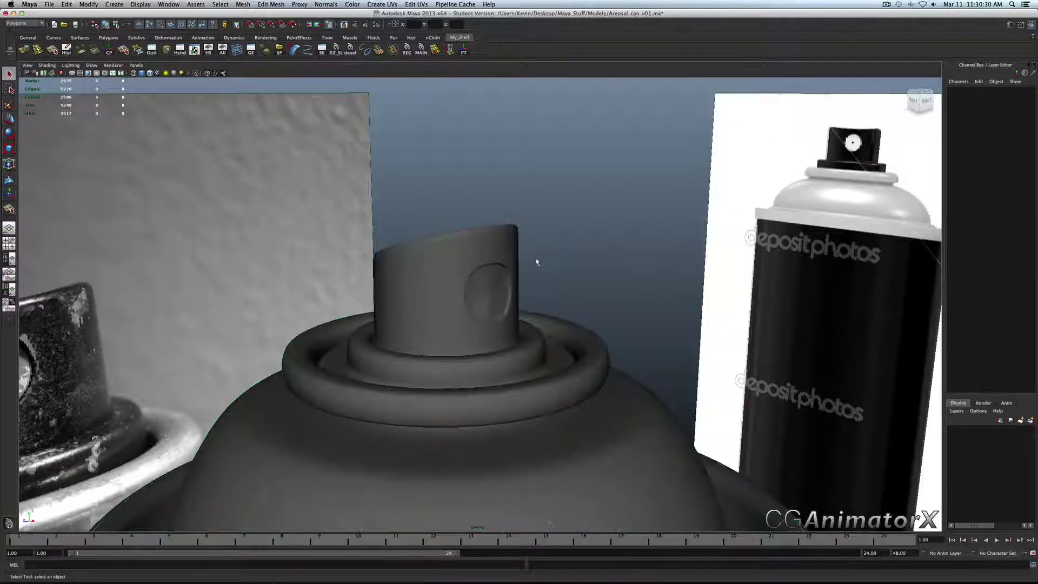
pyautogui.scroll(4, 537, 262)
pyautogui.keyDown('alt'); pyautogui.moveTo(537, 261); pyautogui.dragTo(414, 241); pyautogui.keyUp('alt')
# Return the can to its unsmoothed display and examine the mesh around the nozzle opening from the side and head-on
pyautogui.click(472, 243)
pyautogui.press('1')
pyautogui.scroll(-5, 470, 272)
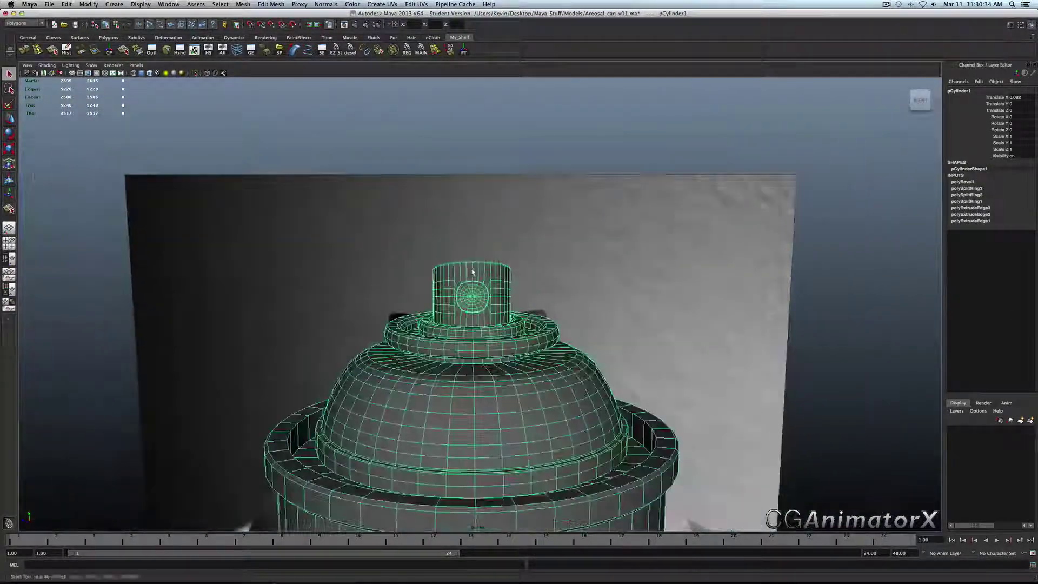
pyautogui.keyDown('alt'); pyautogui.moveTo(472, 272); pyautogui.dragTo(459, 224, button='middle'); pyautogui.keyUp('alt')
pyautogui.keyDown('alt'); pyautogui.moveTo(542, 255); pyautogui.dragTo(470, 259); pyautogui.keyUp('alt')
pyautogui.keyDown('alt'); pyautogui.moveTo(485, 264); pyautogui.dragTo(489, 314, button='middle'); pyautogui.keyUp('alt')
pyautogui.scroll(6, 489, 314)
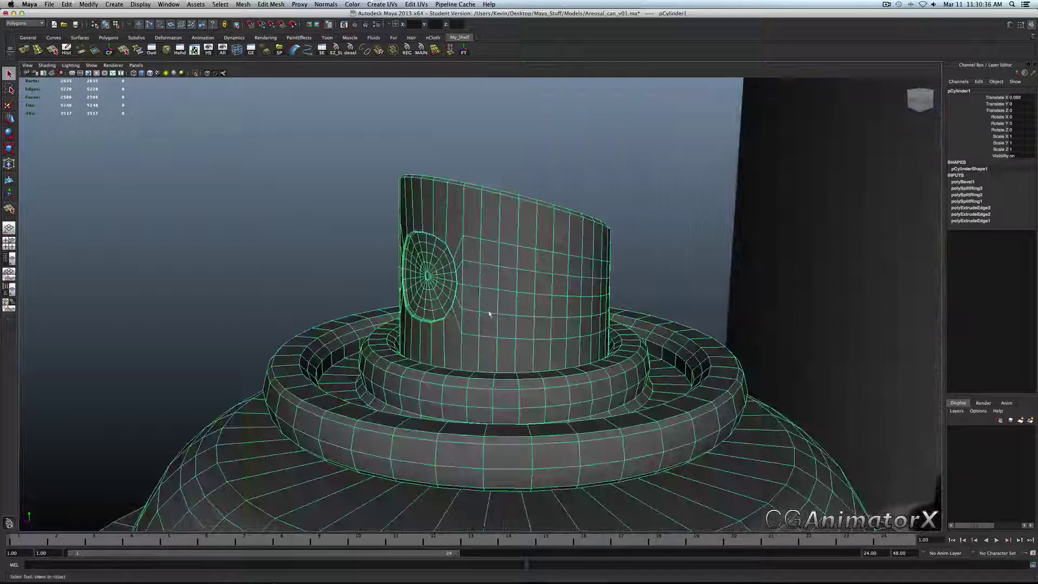
pyautogui.keyDown('alt'); pyautogui.moveTo(489, 313); pyautogui.dragTo(544, 305); pyautogui.keyUp('alt')
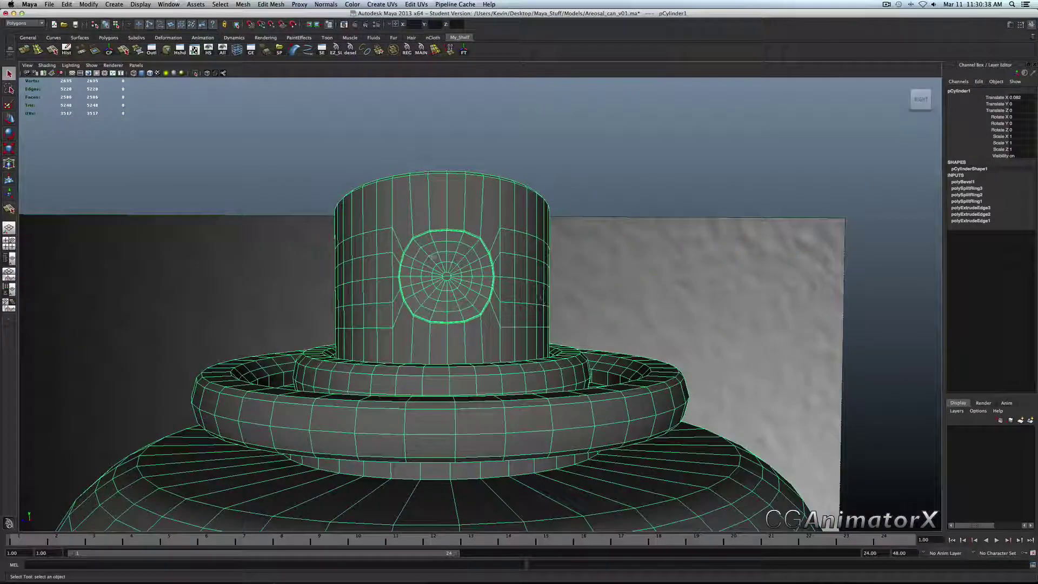
pyautogui.keyDown('alt'); pyautogui.moveTo(418, 245); pyautogui.dragTo(452, 277, button='middle'); pyautogui.keyUp('alt')
pyautogui.scroll(5, 452, 277)
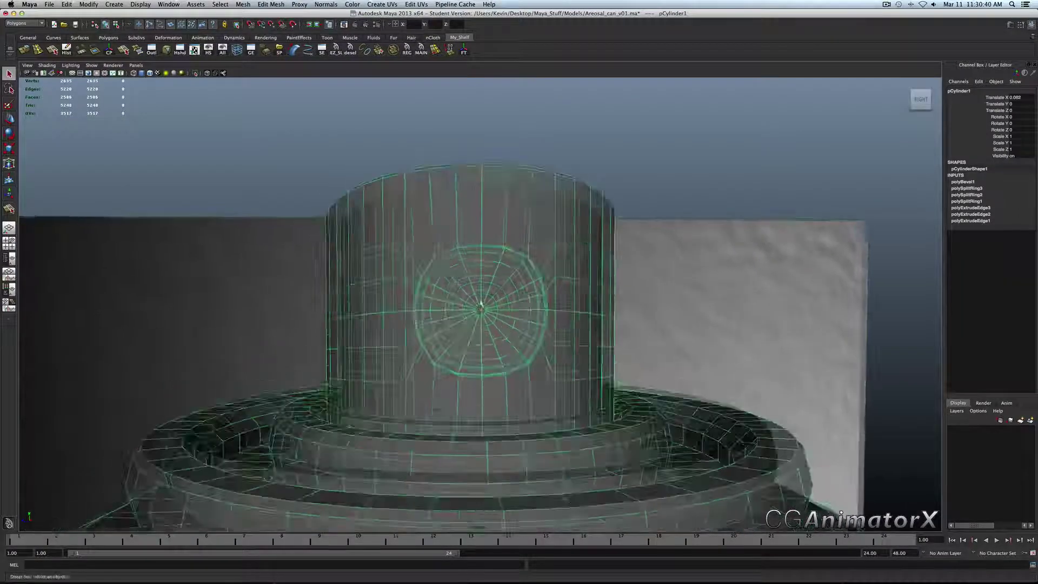
# Try to add extra edge loops through the upper rim segments of the nozzle opening
pyautogui.moveTo(447, 276)
pyautogui.mouseDown(button='right')
pyautogui.moveTo(426, 246)
pyautogui.moveTo(428, 270)
pyautogui.mouseUp(button='right')
pyautogui.click(415, 257)
pyautogui.press('super+z')
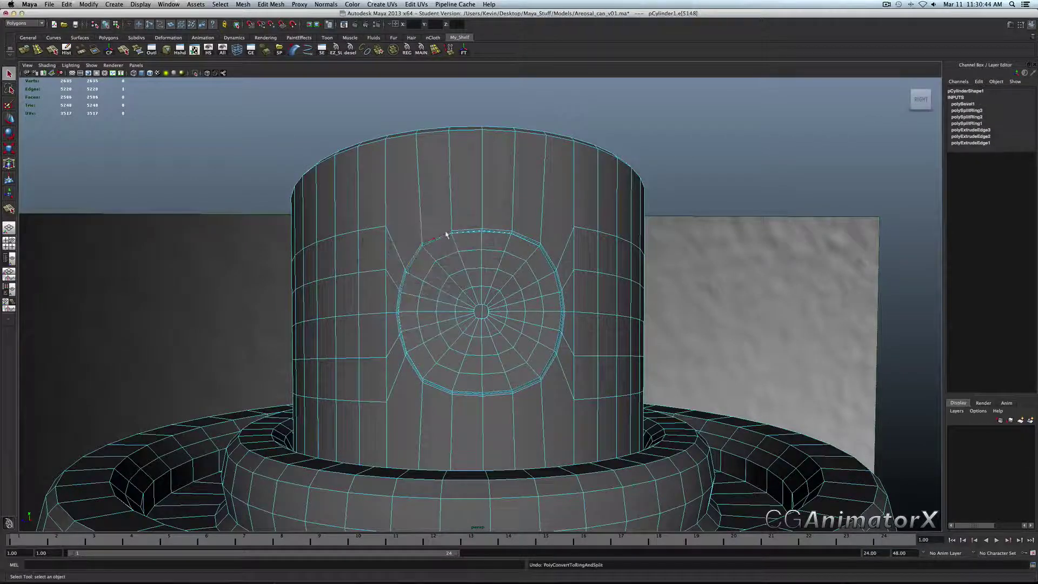
pyautogui.click(442, 235)
pyautogui.press('g')
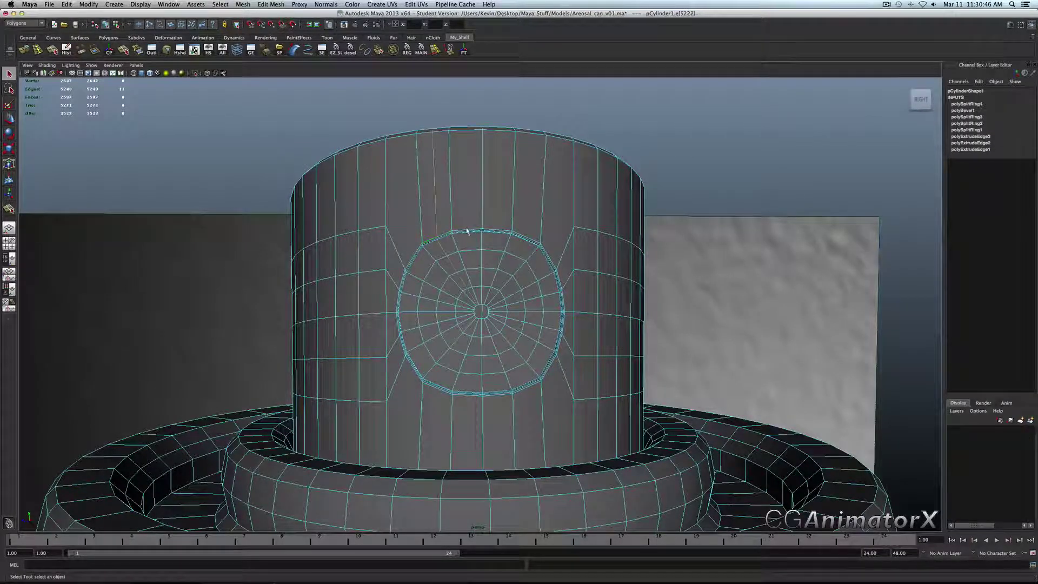
pyautogui.click(469, 231)
pyautogui.press('g')
pyautogui.click(501, 230)
pyautogui.press('g')
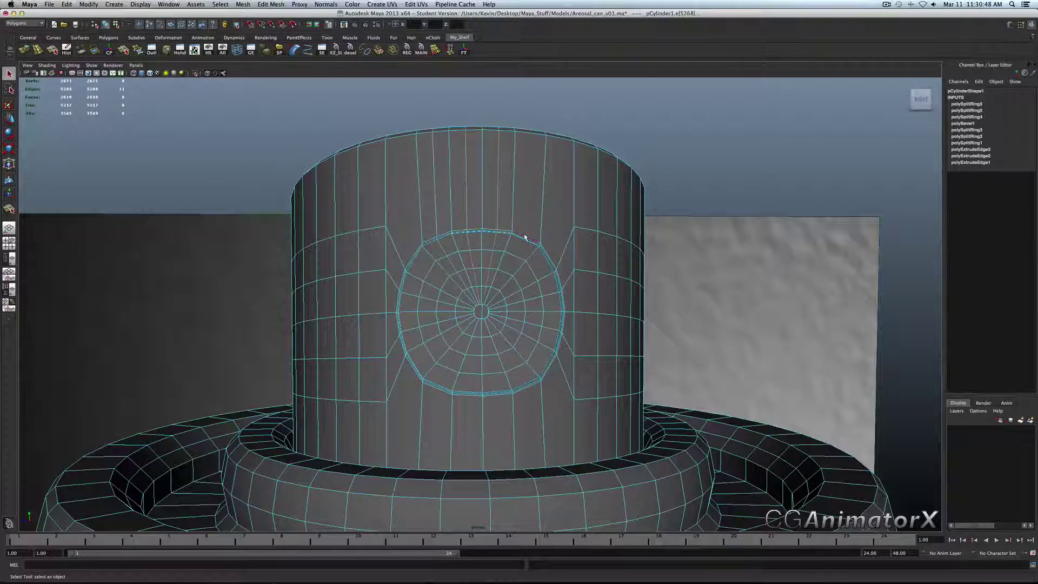
pyautogui.click(524, 237)
pyautogui.press('g')
# Undo all the edge loops added through the nozzle opening and return to object selection
pyautogui.press('z')
pyautogui.press('z')
pyautogui.press('z')
pyautogui.press('z')
pyautogui.press('z')
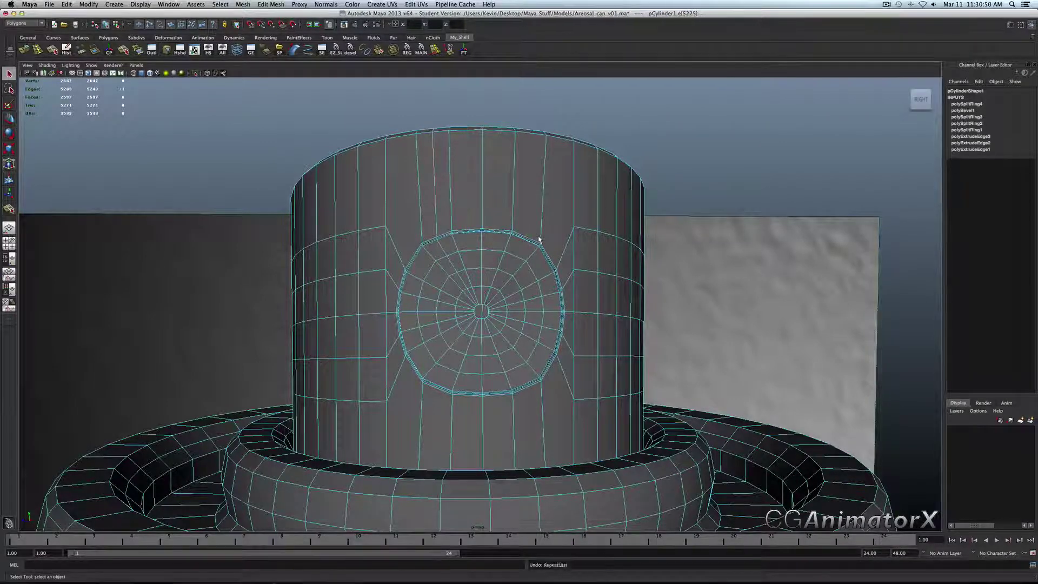
pyautogui.click(532, 227)
pyautogui.scroll(-3, 490, 283)
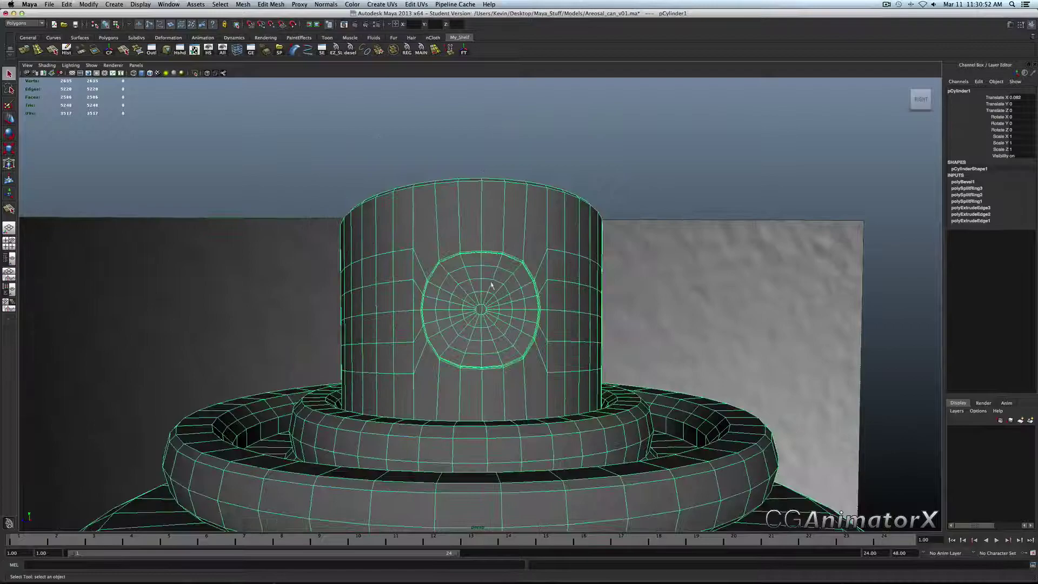
# Examine the nozzle opening's side profile against the reference images
pyautogui.keyDown('alt'); pyautogui.moveTo(492, 286); pyautogui.dragTo(501, 237, button='middle'); pyautogui.keyUp('alt')
pyautogui.keyDown('alt'); pyautogui.moveTo(501, 236); pyautogui.dragTo(581, 237); pyautogui.keyUp('alt')
pyautogui.scroll(-5, 498, 238)
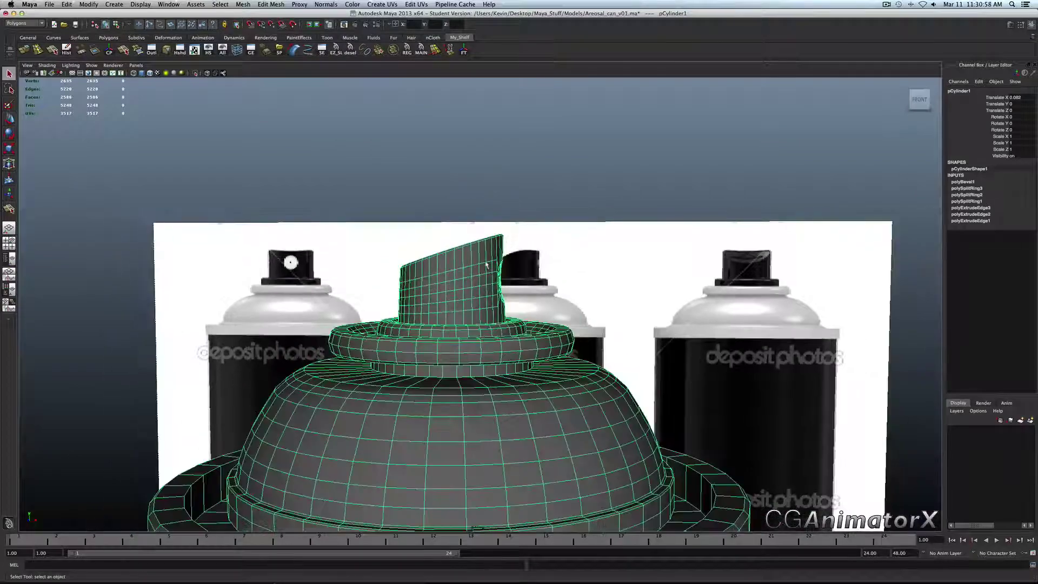
pyautogui.scroll(3, 487, 264)
pyautogui.keyDown('alt'); pyautogui.moveTo(502, 260); pyautogui.dragTo(454, 263, button='middle'); pyautogui.keyUp('alt')
pyautogui.scroll(2, 454, 262)
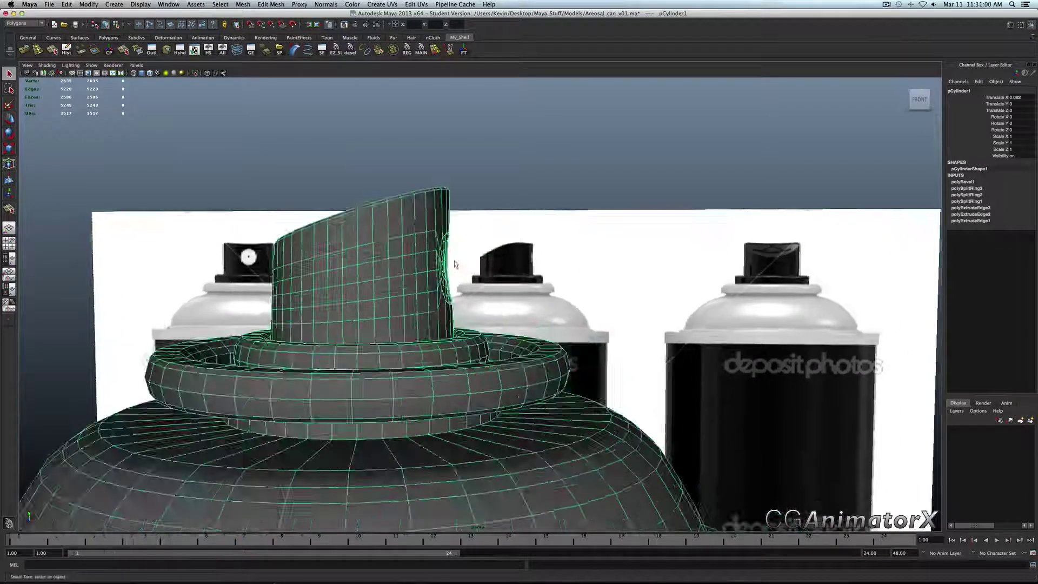
pyautogui.scroll(-1, 454, 262)
pyautogui.scroll(-5, 453, 263)
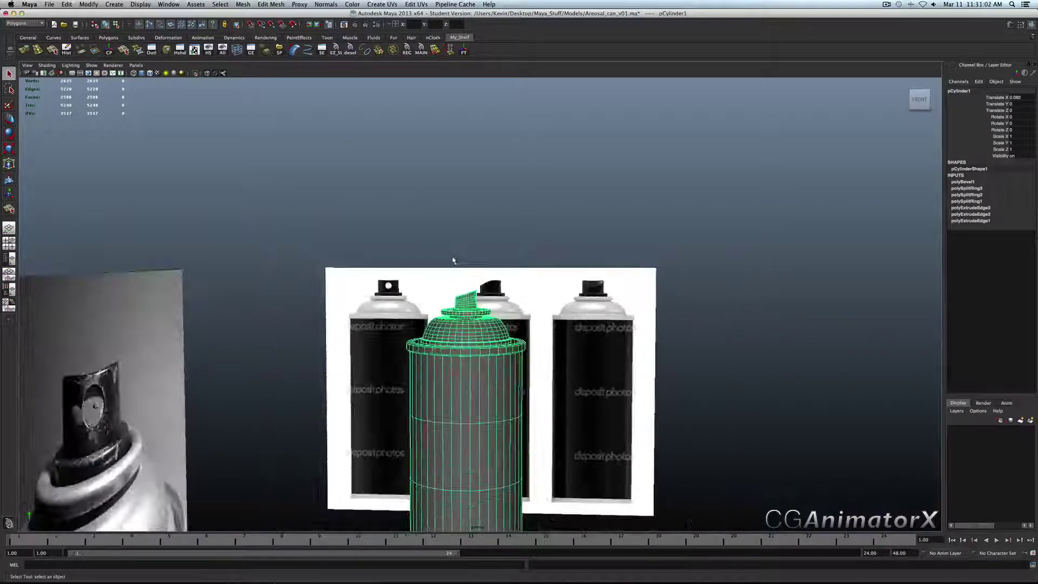
pyautogui.scroll(8, 453, 260)
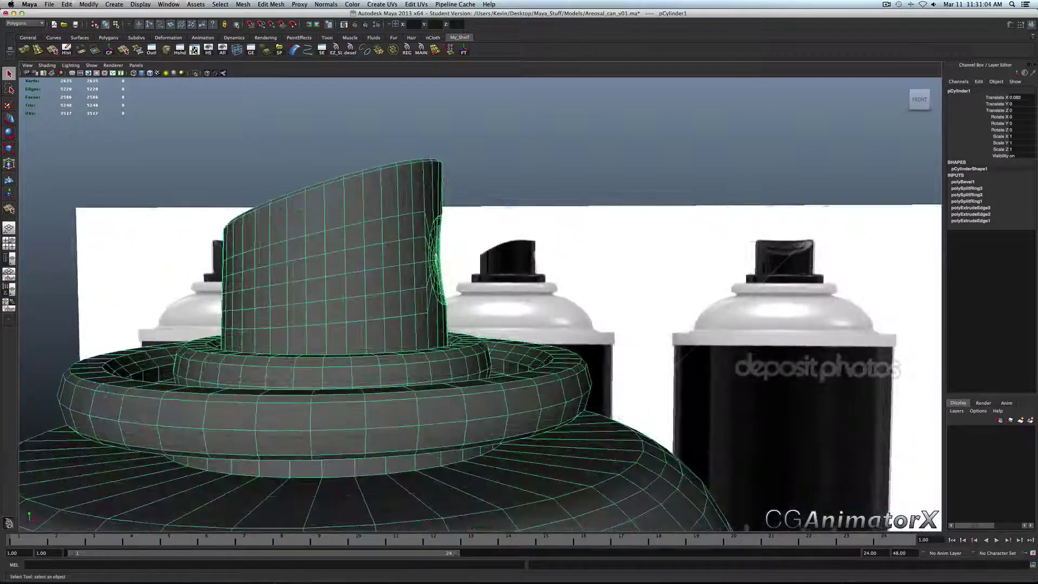
# Switch to the orthographic front view of the can
pyautogui.keyDown('shift'); pyautogui.rightClick(424, 243); pyautogui.keyUp('shift')
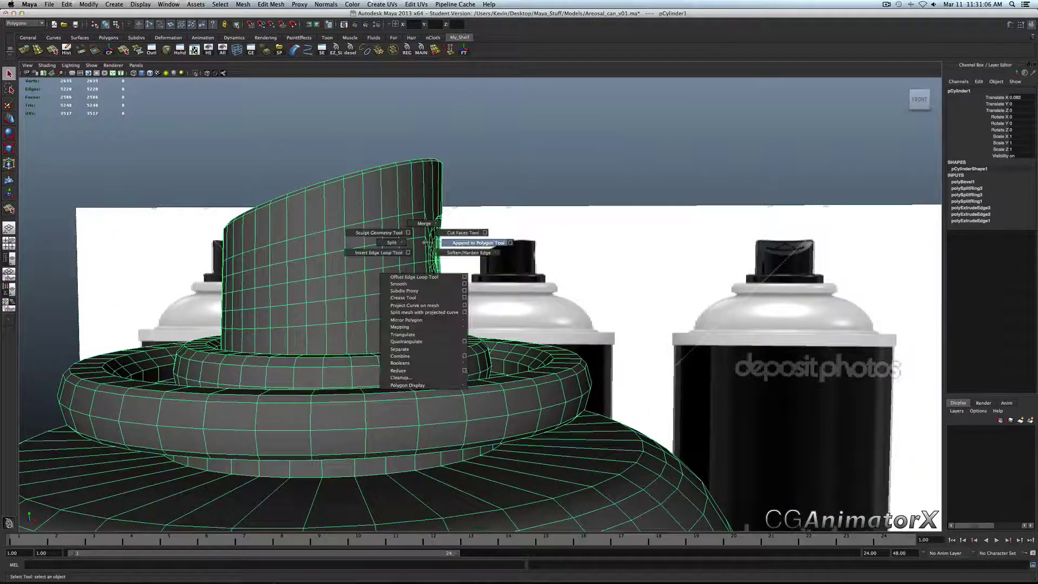
pyautogui.click(443, 212)
pyautogui.press('space')
pyautogui.moveTo(426, 218); pyautogui.dragTo(467, 217)
pyautogui.press('space')
pyautogui.moveTo(495, 278); pyautogui.dragTo(462, 279)
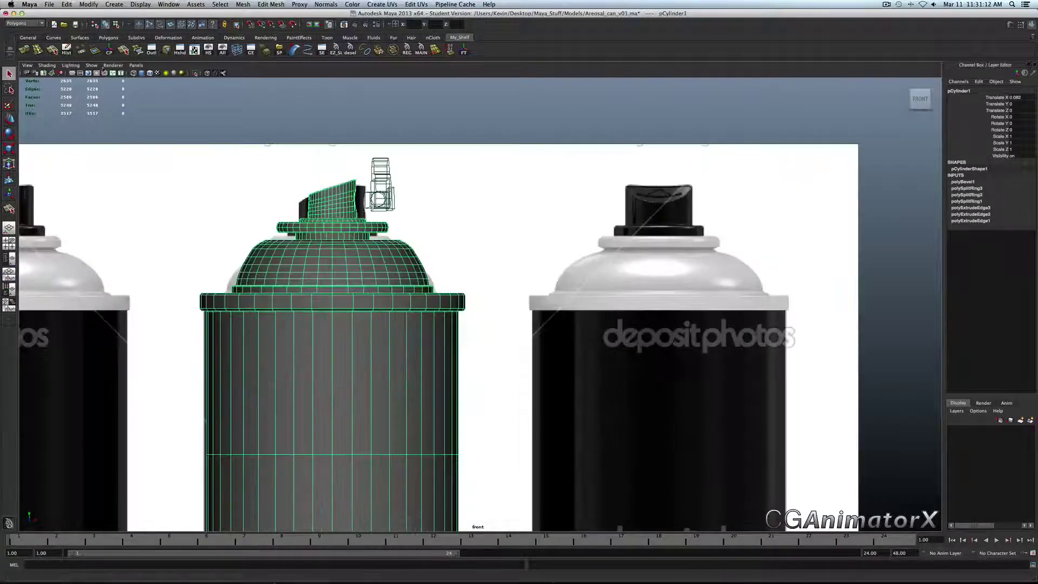
# Hide the cameras and their reference images in the front view, and delete the can's construction history
pyautogui.click(92, 65)
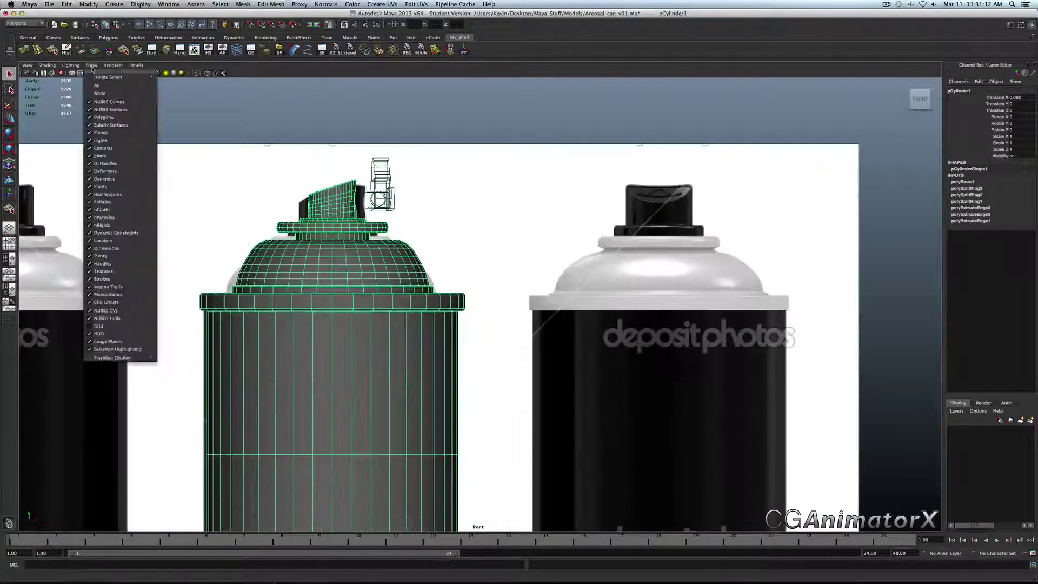
pyautogui.click(104, 152)
pyautogui.keyDown('alt'); pyautogui.moveTo(104, 152); pyautogui.dragTo(170, 191, button='middle'); pyautogui.keyUp('alt')
pyautogui.keyDown('alt'); pyautogui.moveTo(170, 191); pyautogui.dragTo(192, 191, button='right'); pyautogui.keyUp('alt')
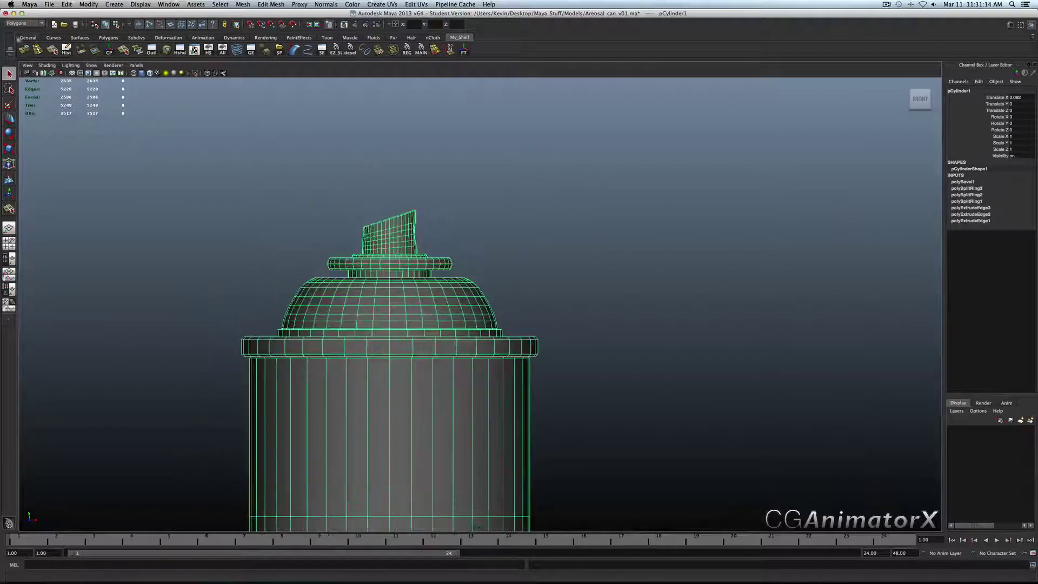
pyautogui.click(67, 49)
# Try to flatten the vertices around the nozzle opening by scaling them along X, and undo the scaling
pyautogui.scroll(5, 424, 218)
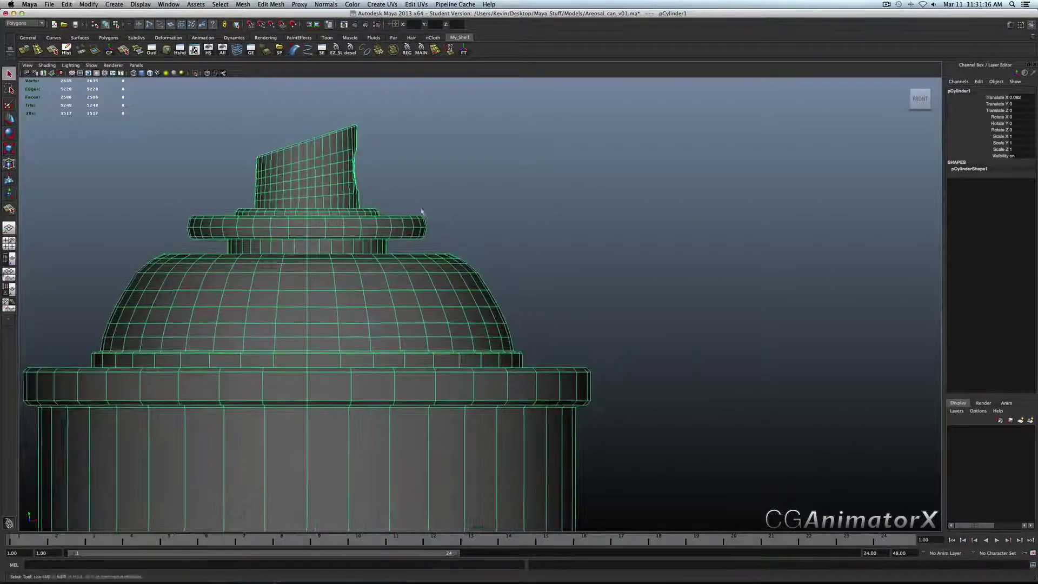
pyautogui.scroll(6, 574, 416)
pyautogui.keyDown('alt'); pyautogui.moveTo(422, 214); pyautogui.dragTo(486, 345, button='middle'); pyautogui.keyUp('alt')
pyautogui.scroll(2, 572, 415)
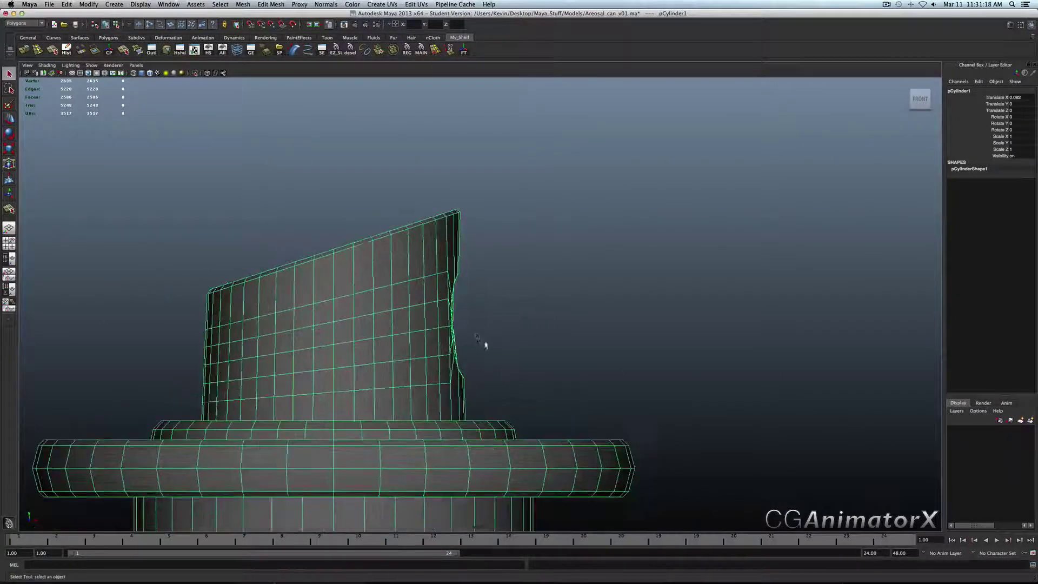
pyautogui.moveTo(453, 301); pyautogui.dragTo(441, 263, button='right')
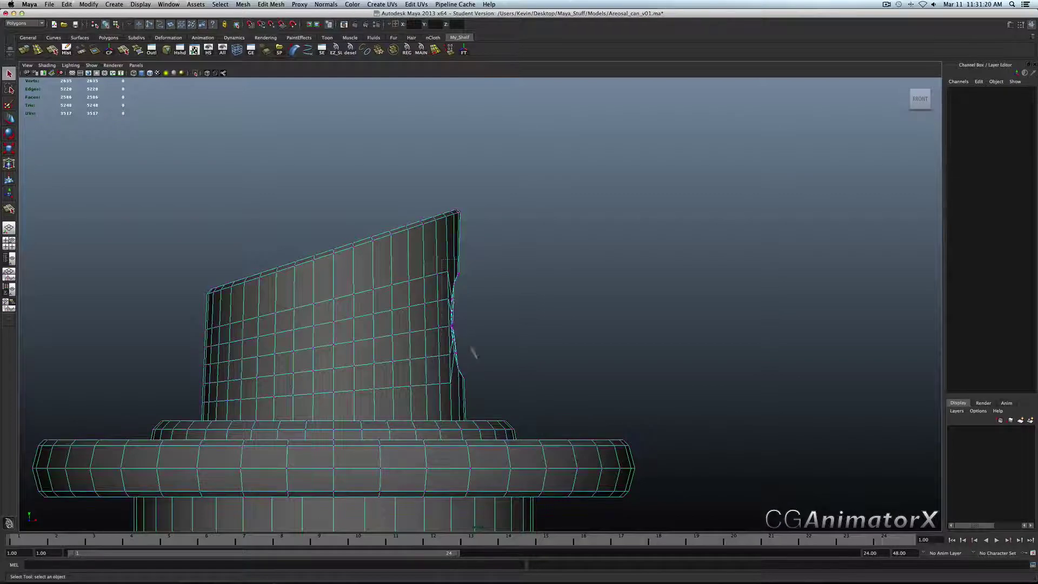
pyautogui.moveTo(473, 352); pyautogui.dragTo(489, 389)
pyautogui.press('r')
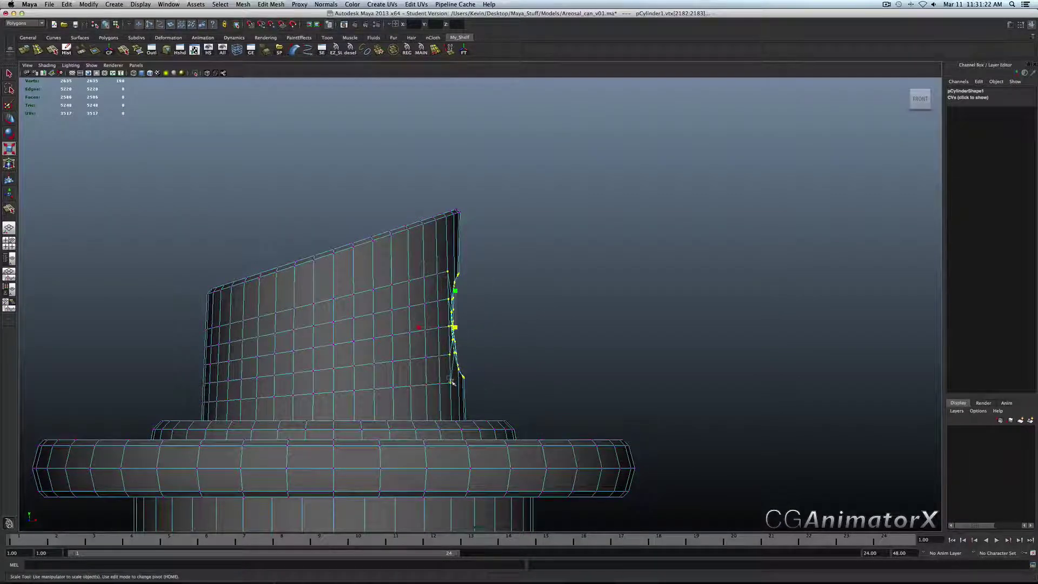
pyautogui.moveTo(419, 328); pyautogui.dragTo(421, 328)
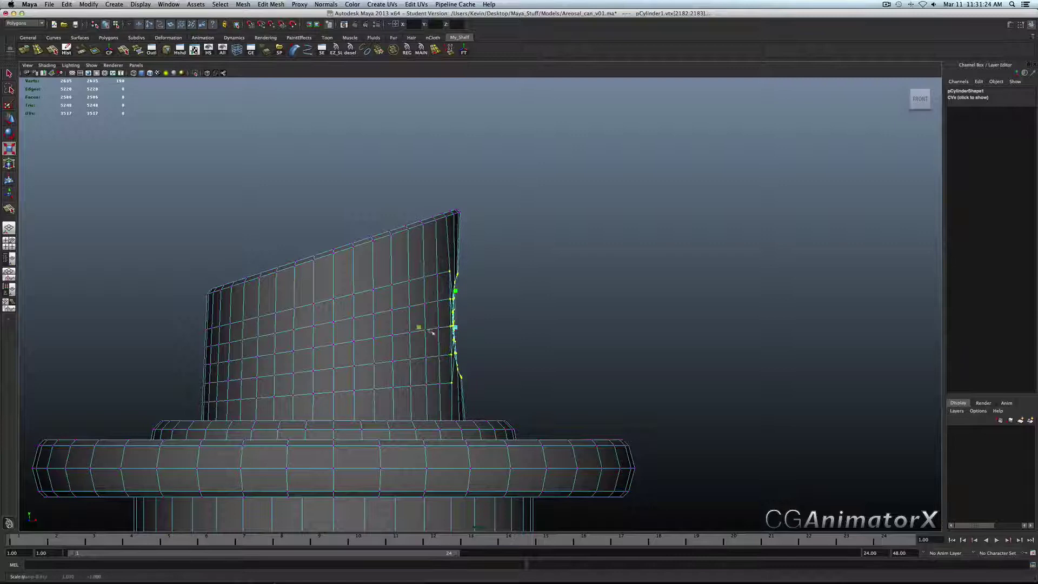
pyautogui.hotkey('ctrl', 'z')
# Reselect the nozzle opening's vertices in the front view, leaving out the neighbouring vertices beside its lower rim
pyautogui.press('q')
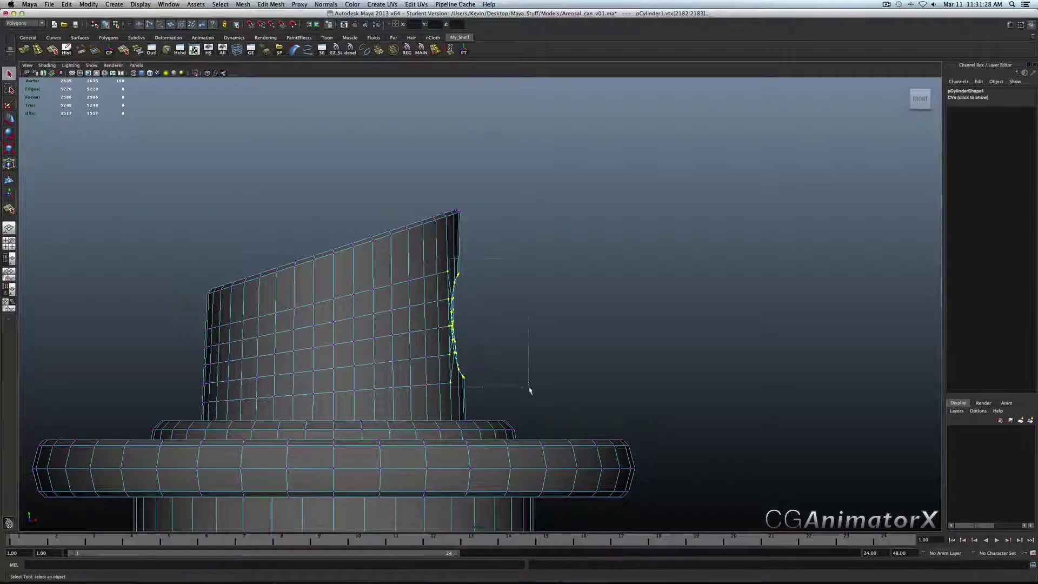
pyautogui.moveTo(529, 389); pyautogui.dragTo(529, 389)
pyautogui.keyDown('ctrl'); pyautogui.moveTo(448, 377); pyautogui.dragTo(456, 387); pyautogui.keyUp('ctrl')
pyautogui.press('e')
pyautogui.press('r')
# Try scaling the selected opening vertices flat along X, inspect the opening in perspective, and undo the scaling
pyautogui.moveTo(421, 326); pyautogui.dragTo(338, 318)
pyautogui.press('space')
pyautogui.keyDown('alt'); pyautogui.moveTo(272, 204); pyautogui.dragTo(216, 208); pyautogui.keyUp('alt')
pyautogui.click(343, 260)
pyautogui.keyDown('alt'); pyautogui.moveTo(459, 265); pyautogui.dragTo(386, 281); pyautogui.keyUp('alt')
pyautogui.keyDown('alt'); pyautogui.moveTo(184, 346); pyautogui.dragTo(249, 372, button='right'); pyautogui.keyUp('alt')
pyautogui.keyDown('alt'); pyautogui.moveTo(194, 372); pyautogui.dragTo(289, 377); pyautogui.keyUp('alt')
pyautogui.press('z')
pyautogui.press('z')
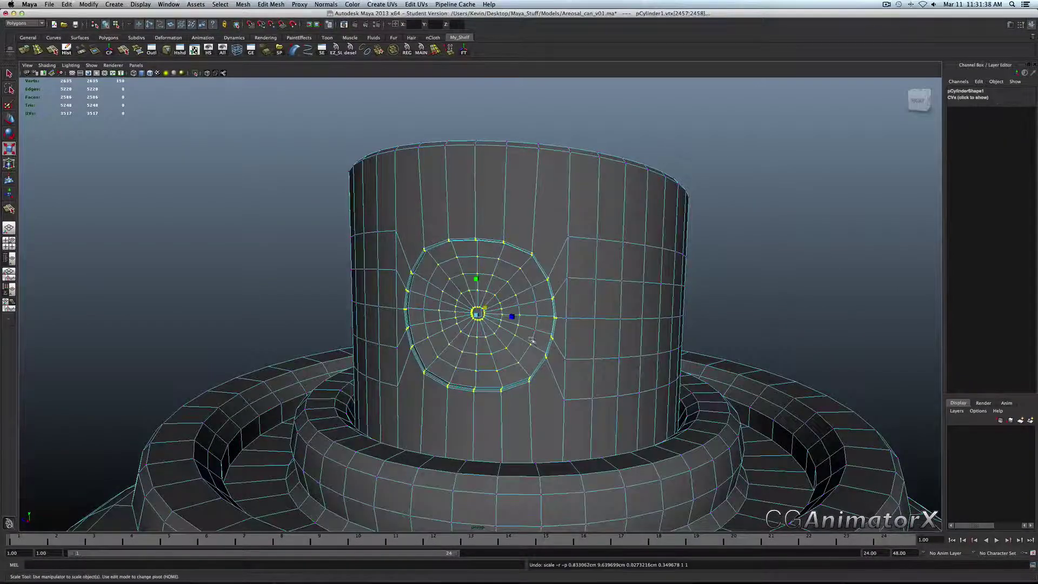
# Add the missed rim vertices on both sides of the nozzle opening to the vertex selection
pyautogui.keyDown('alt'); pyautogui.moveTo(530, 341); pyautogui.dragTo(540, 341); pyautogui.keyUp('alt')
pyautogui.press('q')
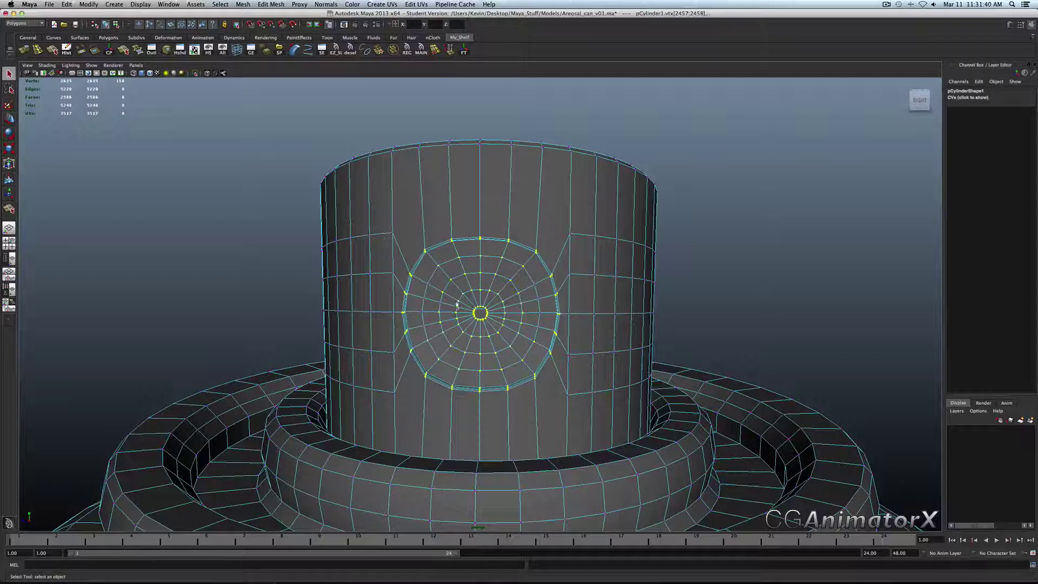
pyautogui.keyDown('alt'); pyautogui.moveTo(470, 321); pyautogui.dragTo(510, 319); pyautogui.keyUp('alt')
pyautogui.keyDown('alt'); pyautogui.moveTo(510, 319); pyautogui.dragTo(573, 314, button='right'); pyautogui.keyUp('alt')
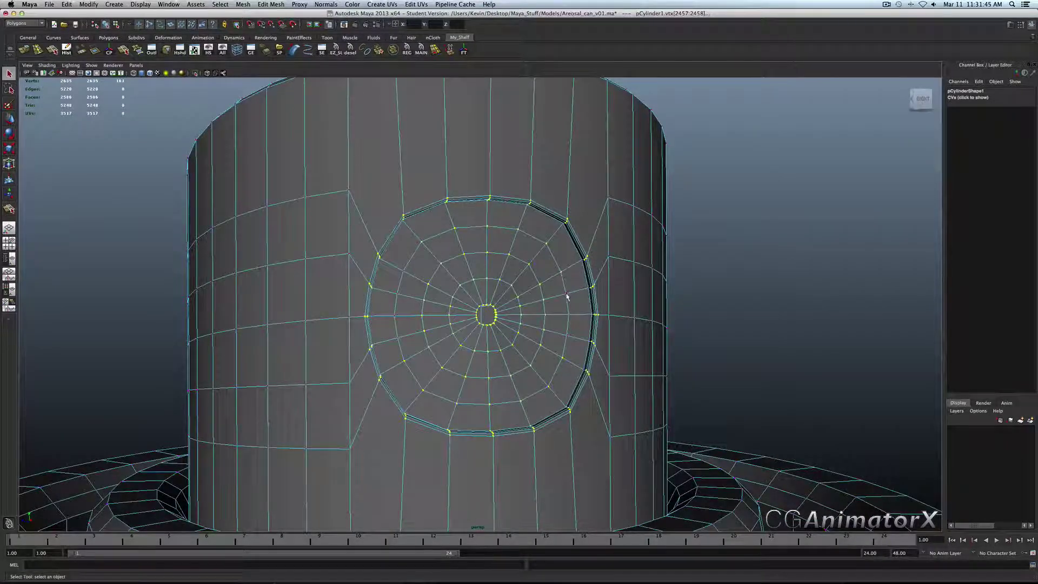
pyautogui.keyDown('shift'); pyautogui.click(567, 336); pyautogui.keyUp('shift')
pyautogui.keyDown('shift'); pyautogui.click(398, 295); pyautogui.keyUp('shift')
# Flatten the selected nozzle opening vertices along X with the Scale tool in the front view, and return to object mode
pyautogui.keyDown('alt'); pyautogui.moveTo(458, 298); pyautogui.dragTo(503, 325); pyautogui.keyUp('alt')
pyautogui.press('space')
pyautogui.scroll(3, 477, 336)
pyautogui.press('r')
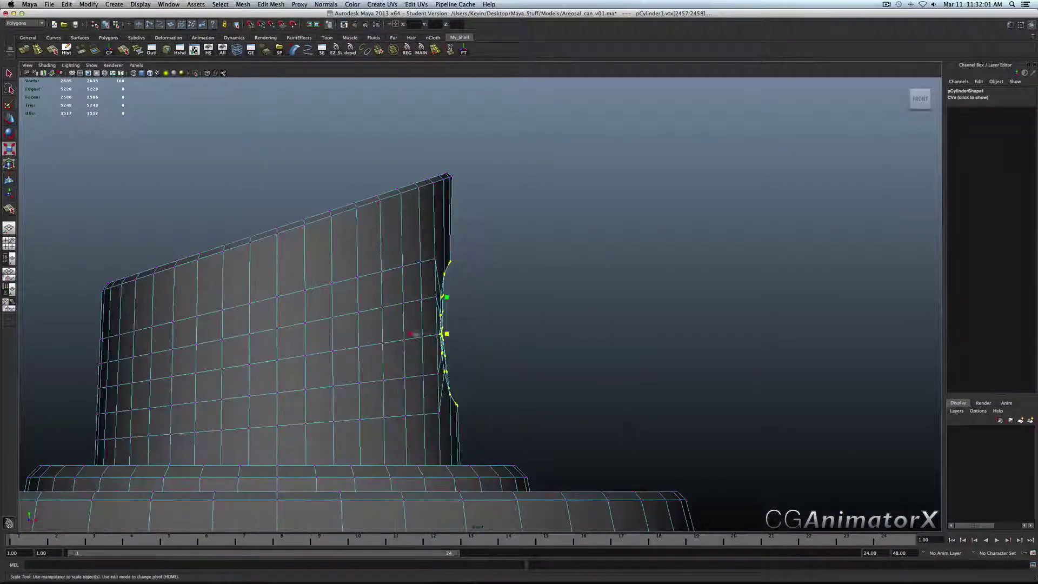
pyautogui.moveTo(419, 336)
pyautogui.mouseDown()
pyautogui.moveTo(439, 336)
pyautogui.moveTo(415, 336)
pyautogui.moveTo(426, 337)
pyautogui.mouseUp()
pyautogui.press('super+z')
pyautogui.click(414, 334)
pyautogui.press('super+z')
pyautogui.press('q')
pyautogui.moveTo(413, 325); pyautogui.dragTo(424, 315, button='right')
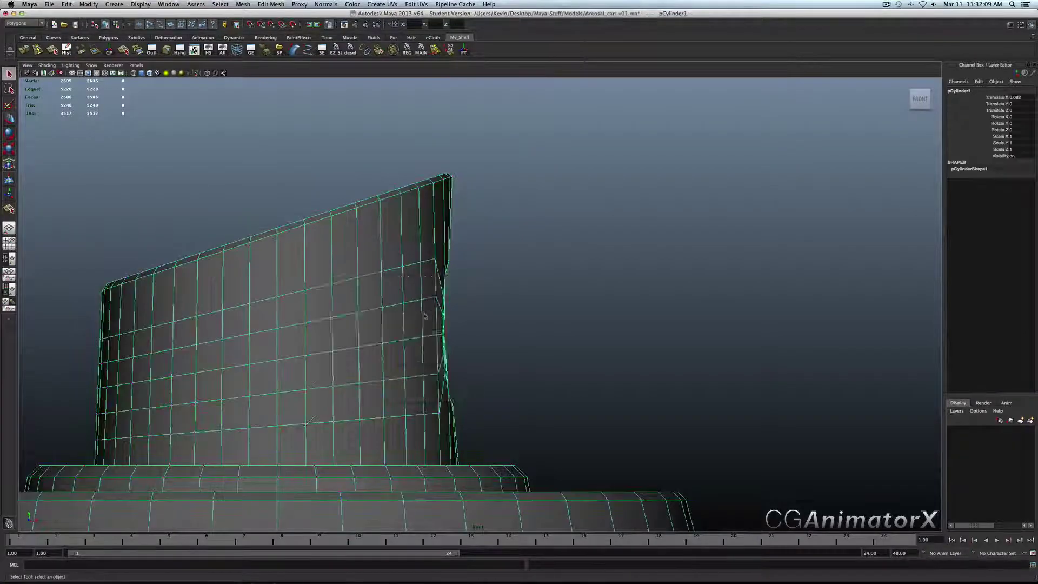
# Preview the can smoothed in the perspective view and examine the flattened nozzle opening
pyautogui.press('space')
pyautogui.moveTo(423, 314); pyautogui.dragTo(487, 308)
pyautogui.click(357, 296)
pyautogui.click(520, 300)
pyautogui.click(391, 280)
pyautogui.scroll(-3, 400, 308)
pyautogui.scroll(-3, 502, 323)
pyautogui.click(462, 276)
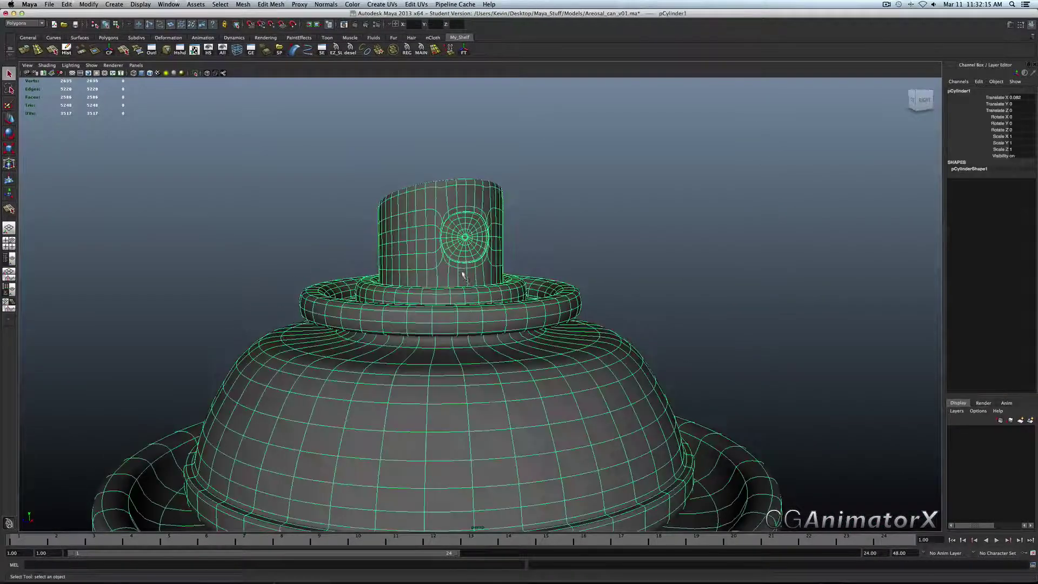
pyautogui.scroll(-6, 465, 241)
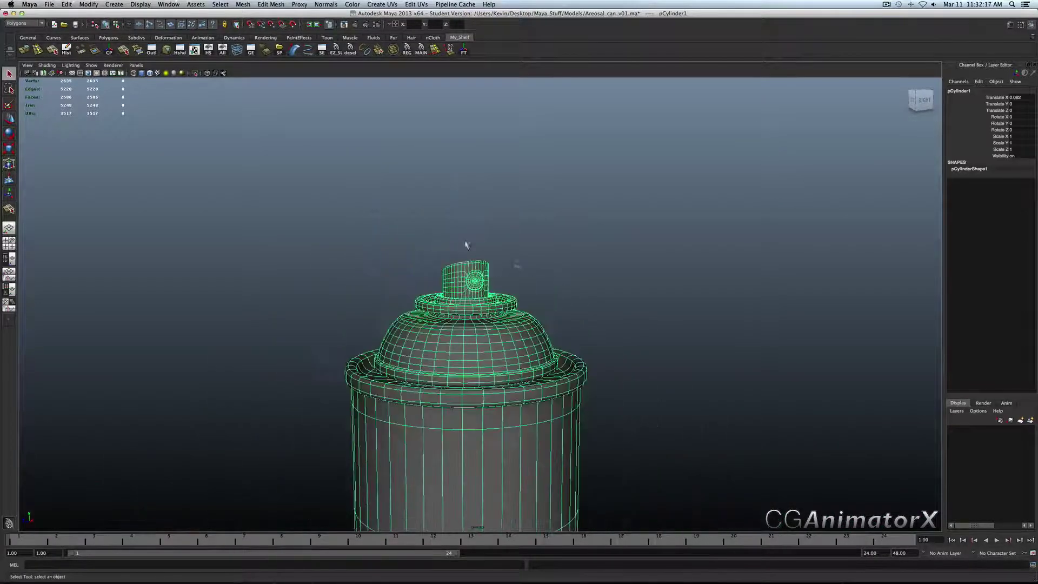
pyautogui.scroll(3, 535, 275)
pyautogui.click(535, 246)
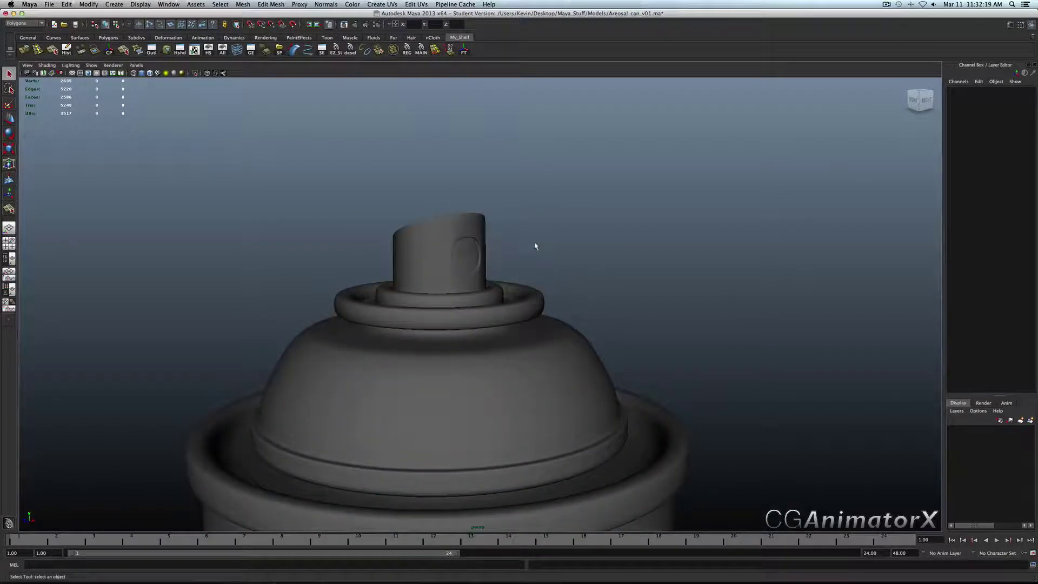